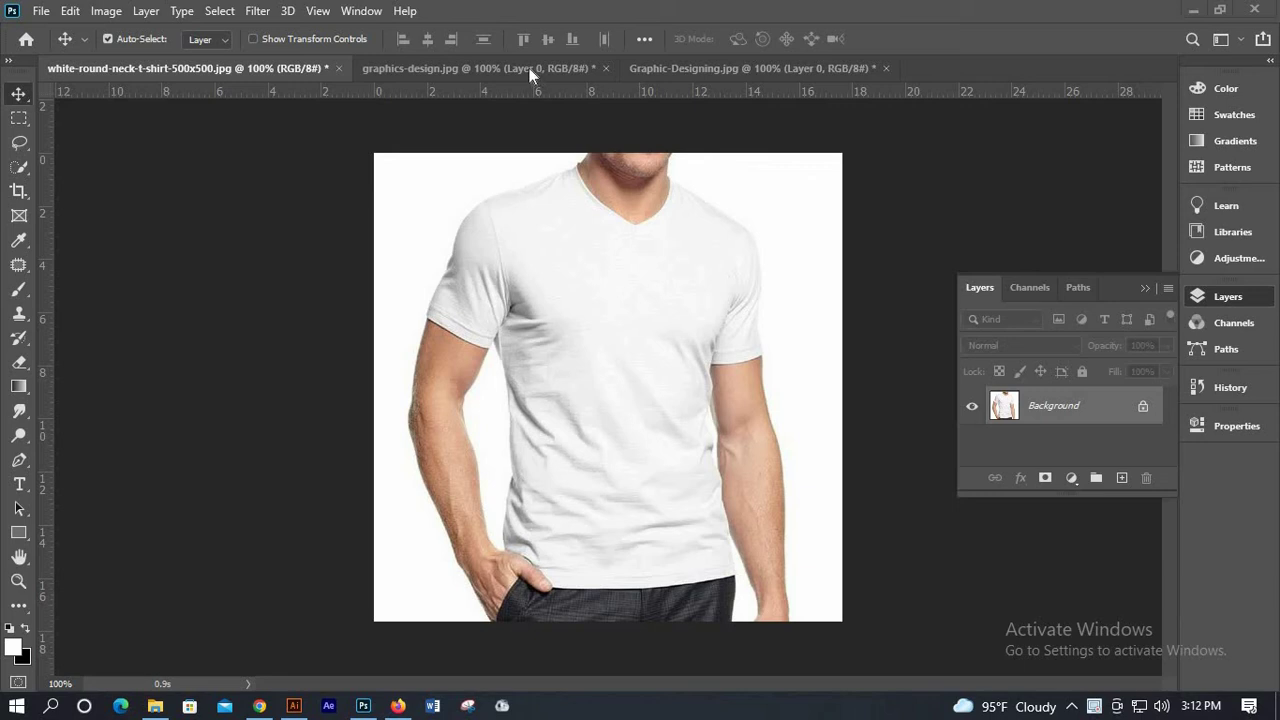
Drag the face artwork from Graphic-Designing.jpg into the t-shirt document as Layer 1.
click(547, 72)
click(767, 70)
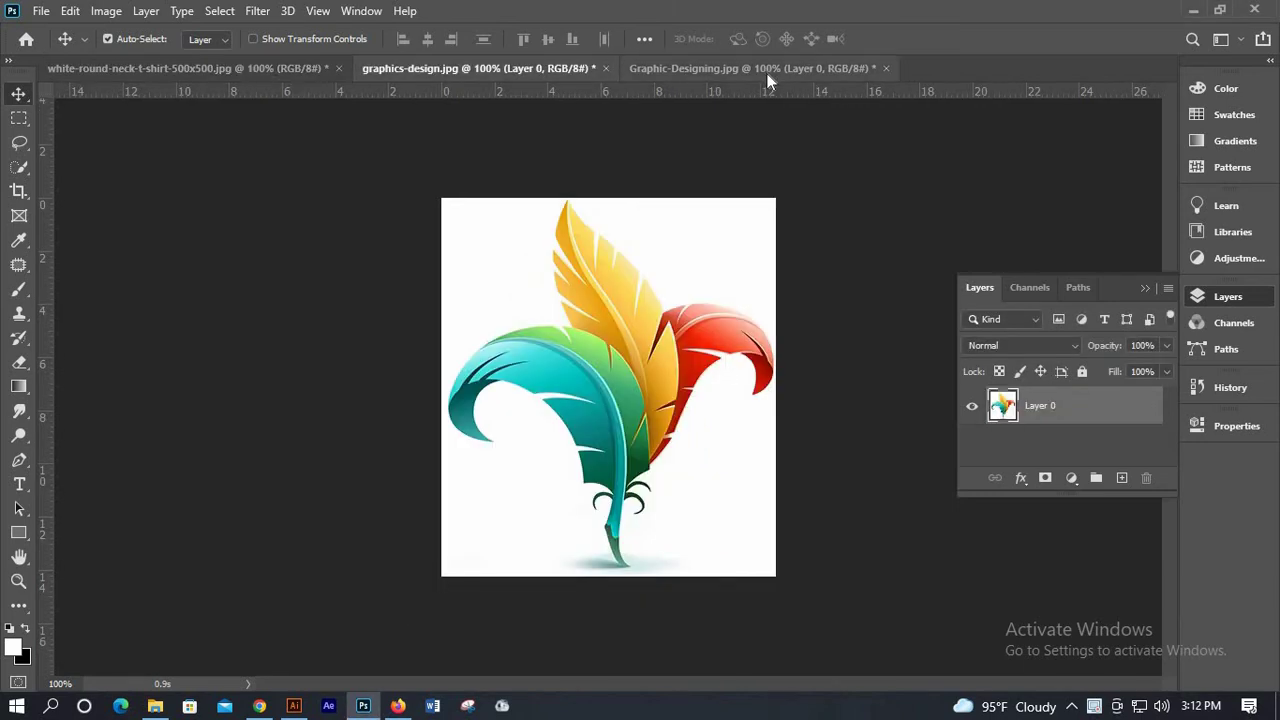
mouse_move(440, 208)
mouse_down()
mouse_move(613, 353)
mouse_move(634, 377)
mouse_move(632, 404)
mouse_up()
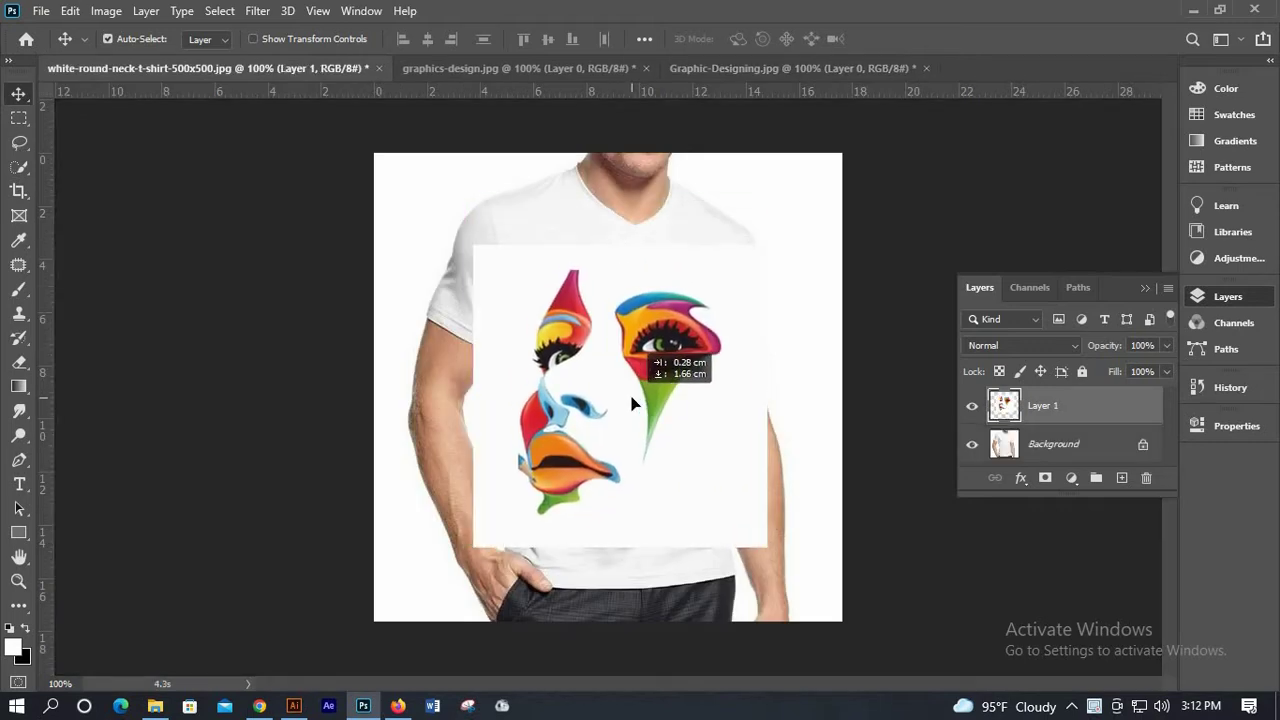
Blend away Layer 1's white background with Blend If sliders, then shift the face slightly left.
click(1023, 485)
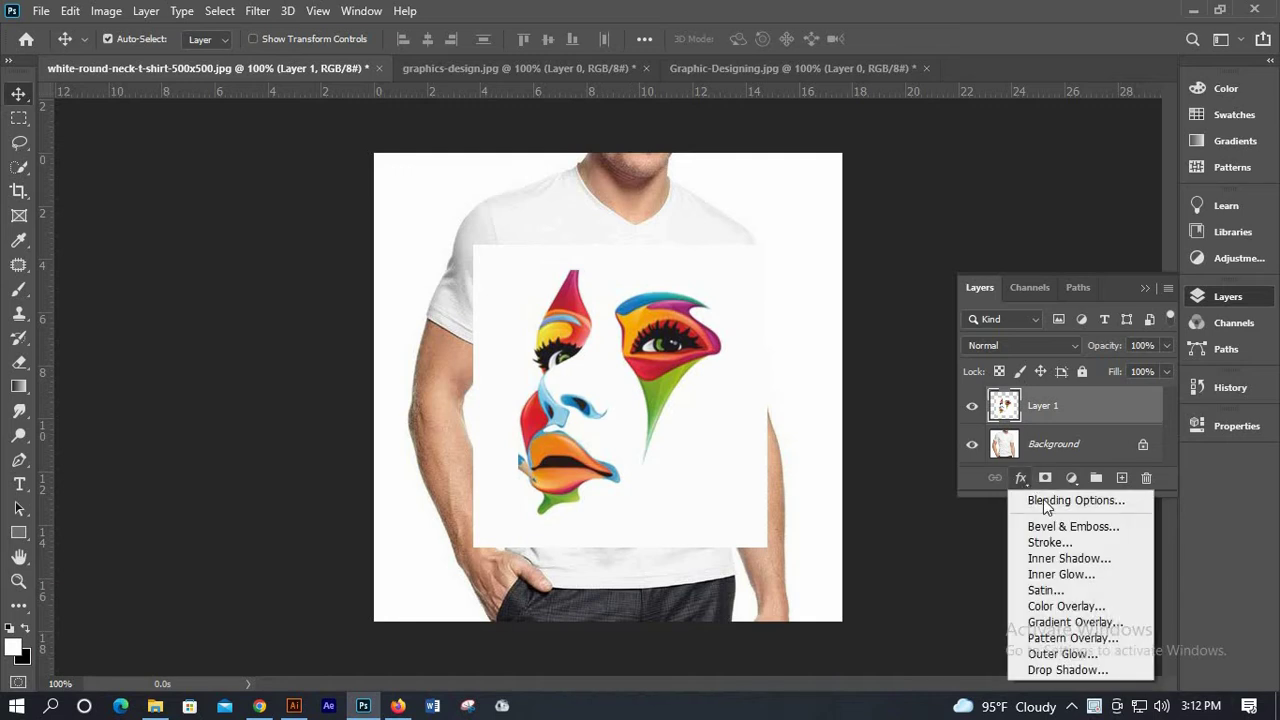
click(1045, 498)
mouse_move(985, 120)
mouse_down()
mouse_move(1094, 123)
mouse_move(1018, 78)
mouse_up()
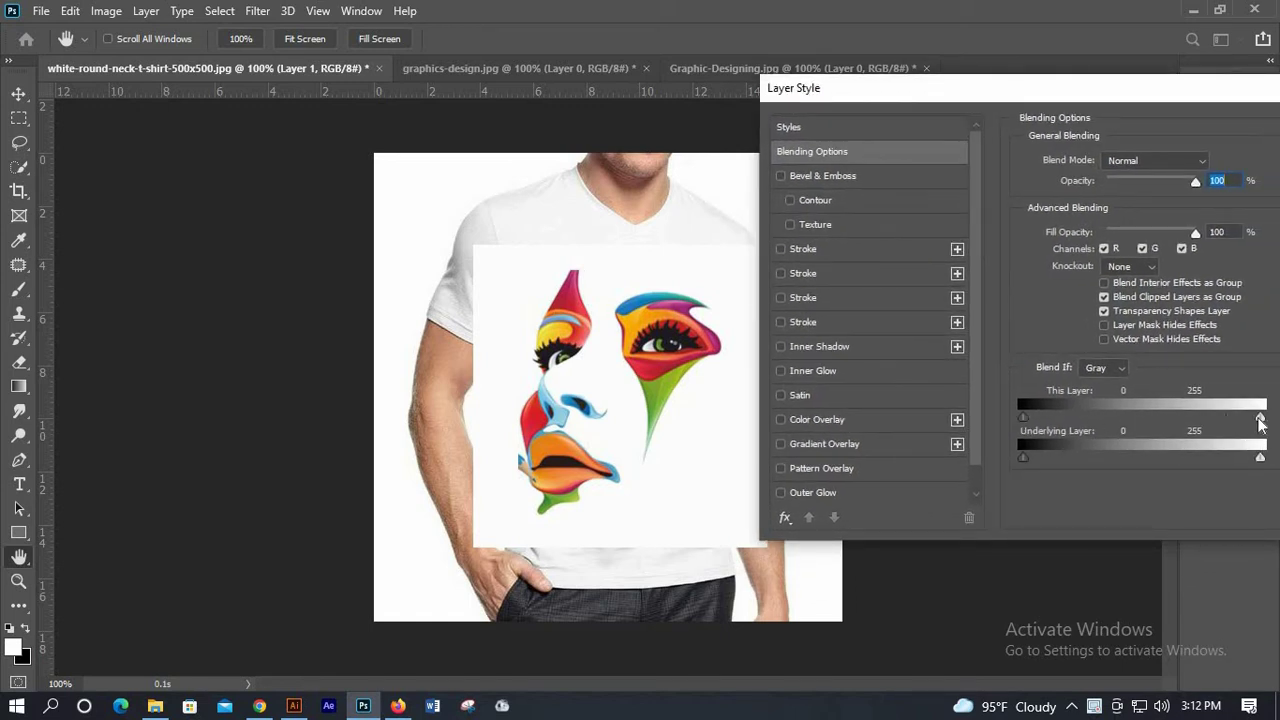
drag(1260, 422, 1253, 422)
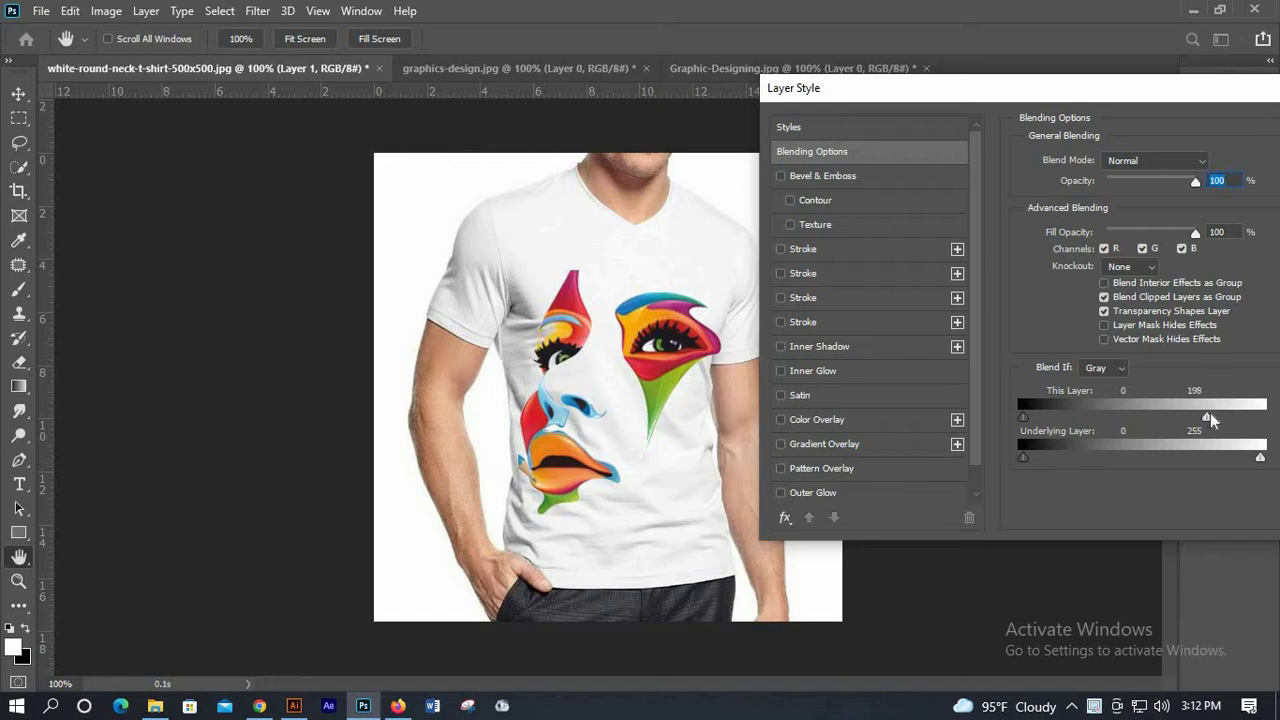
drag(1187, 414, 1224, 413)
mouse_move(1260, 457)
mouse_down()
mouse_move(1240, 458)
mouse_move(1259, 461)
mouse_up()
mouse_move(1036, 421)
mouse_down()
mouse_move(1067, 415)
mouse_move(1029, 415)
mouse_up()
drag(1100, 88, 1013, 95)
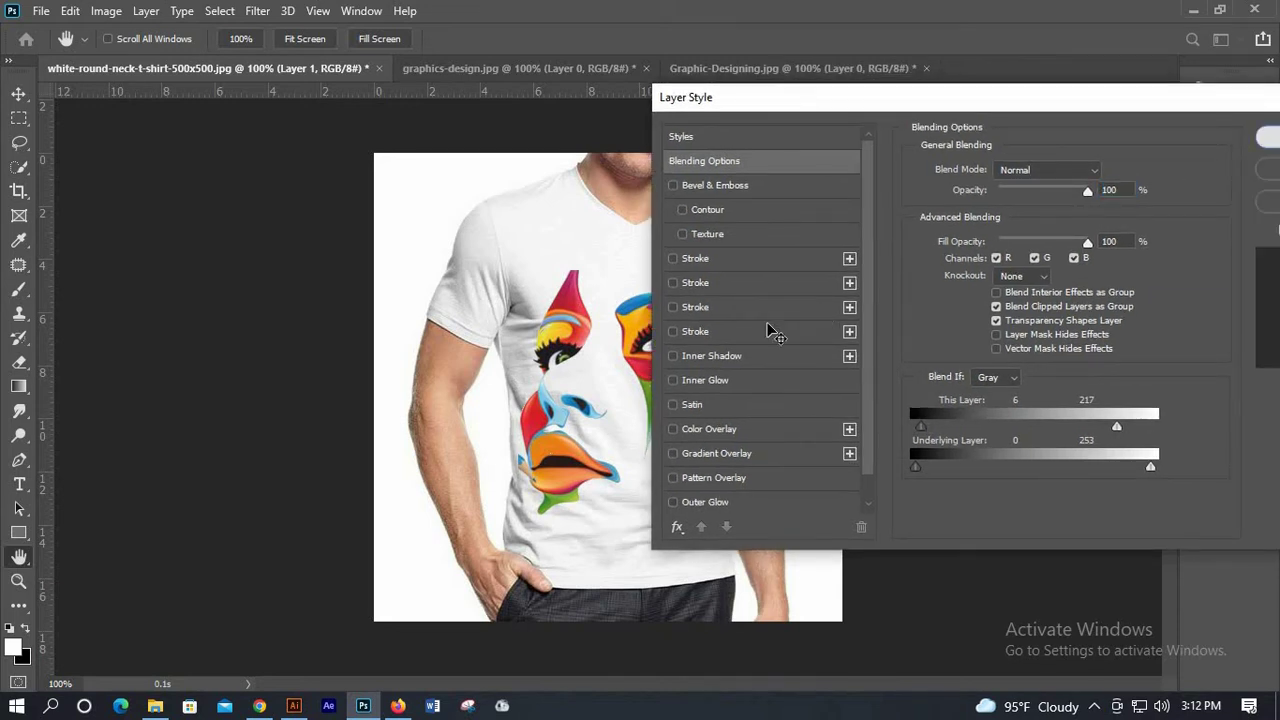
click(1270, 137)
mouse_move(710, 357)
mouse_down()
mouse_move(714, 271)
mouse_move(614, 337)
mouse_move(677, 363)
mouse_move(735, 350)
mouse_move(688, 346)
mouse_move(700, 342)
mouse_move(693, 370)
mouse_up()
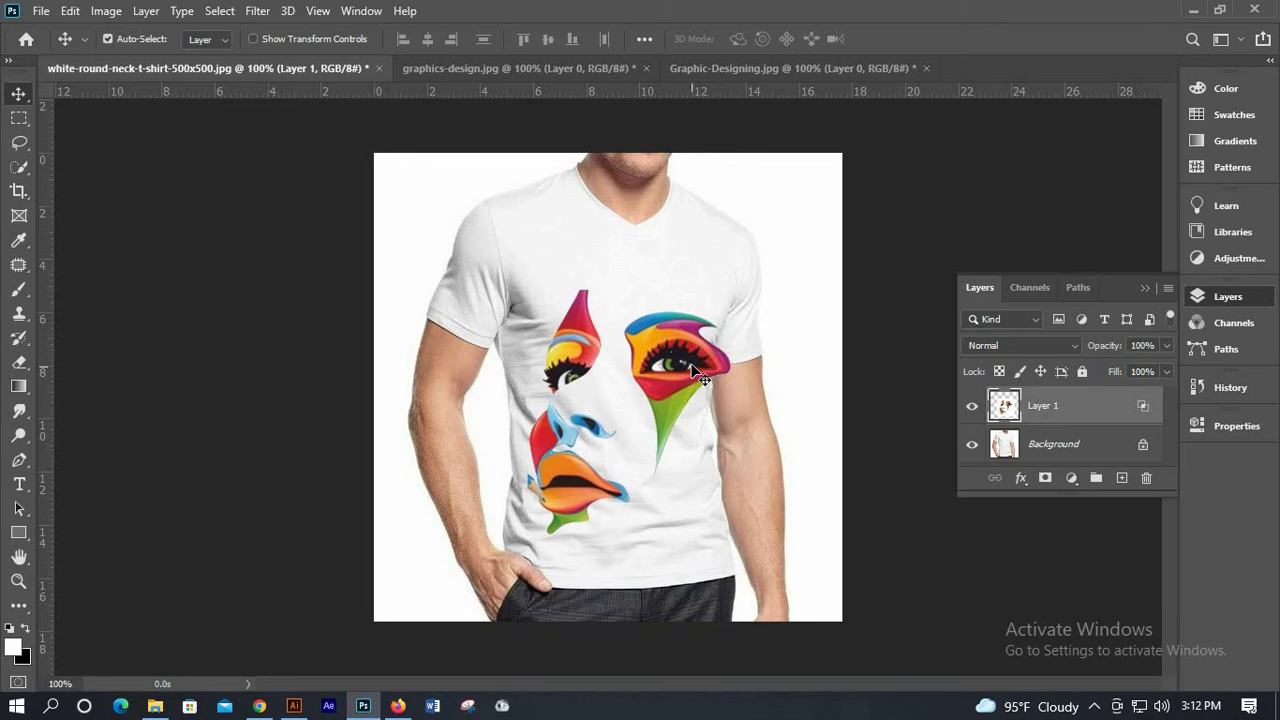
Scale the face artwork to 76.11% and move it lower on the shirt's chest.
click(70, 11)
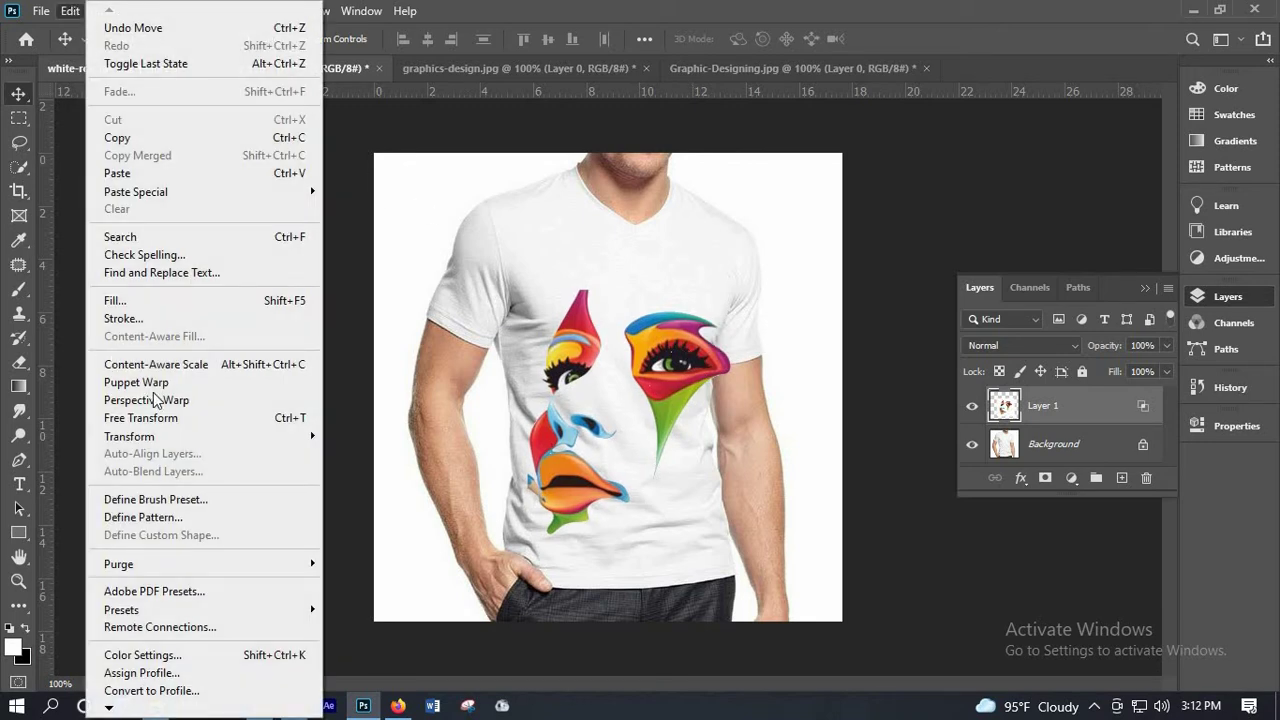
click(183, 420)
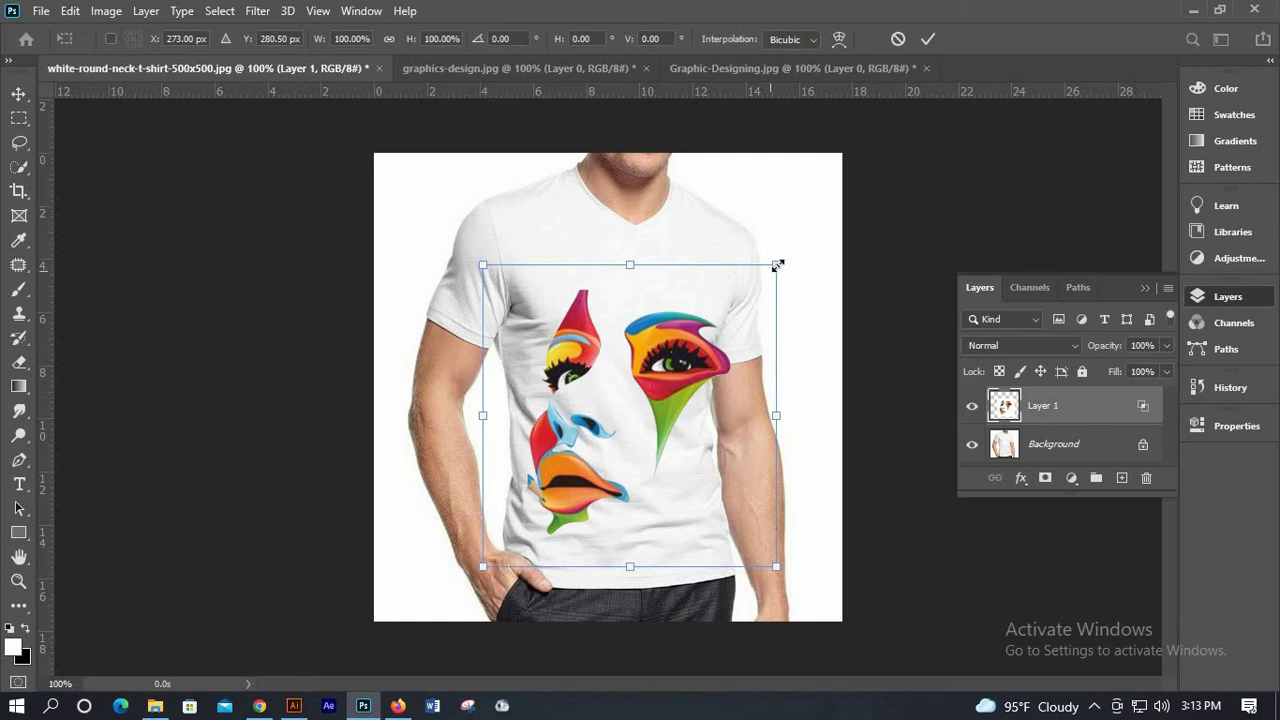
drag(745, 285, 709, 320)
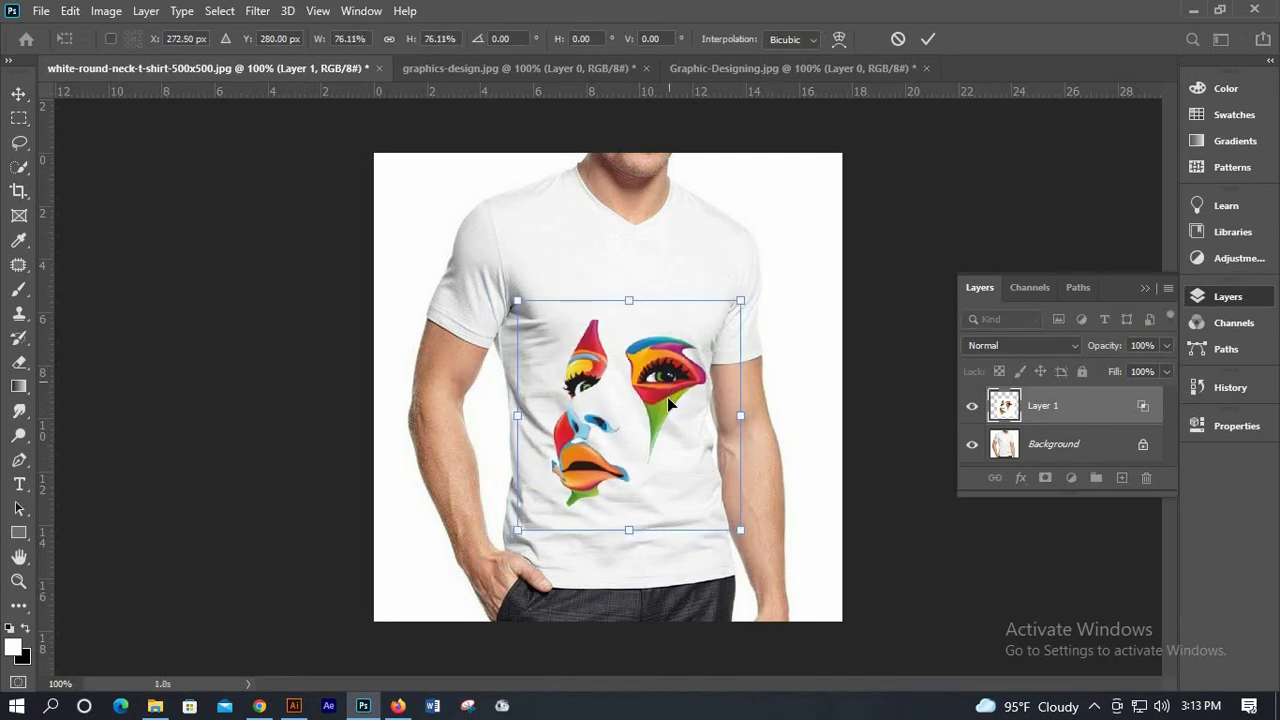
mouse_move(666, 380)
mouse_down()
mouse_move(662, 402)
mouse_move(652, 387)
mouse_move(663, 392)
mouse_up()
click(928, 44)
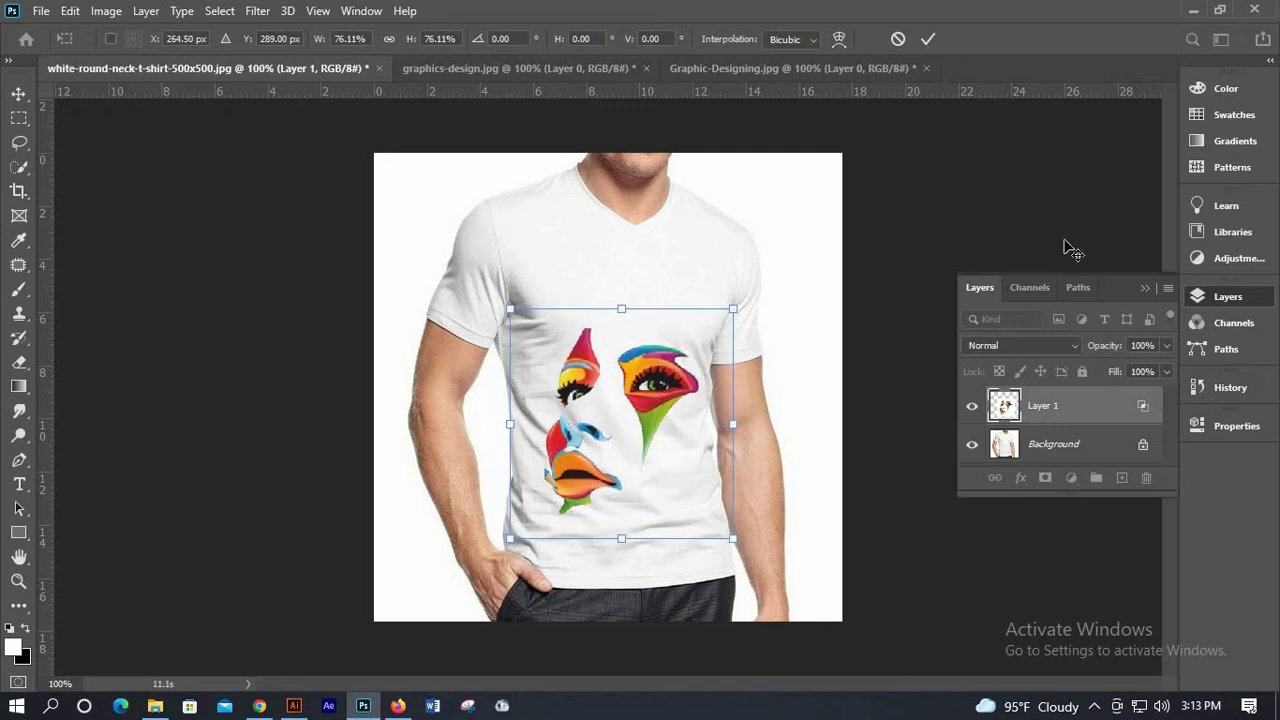
click(1060, 342)
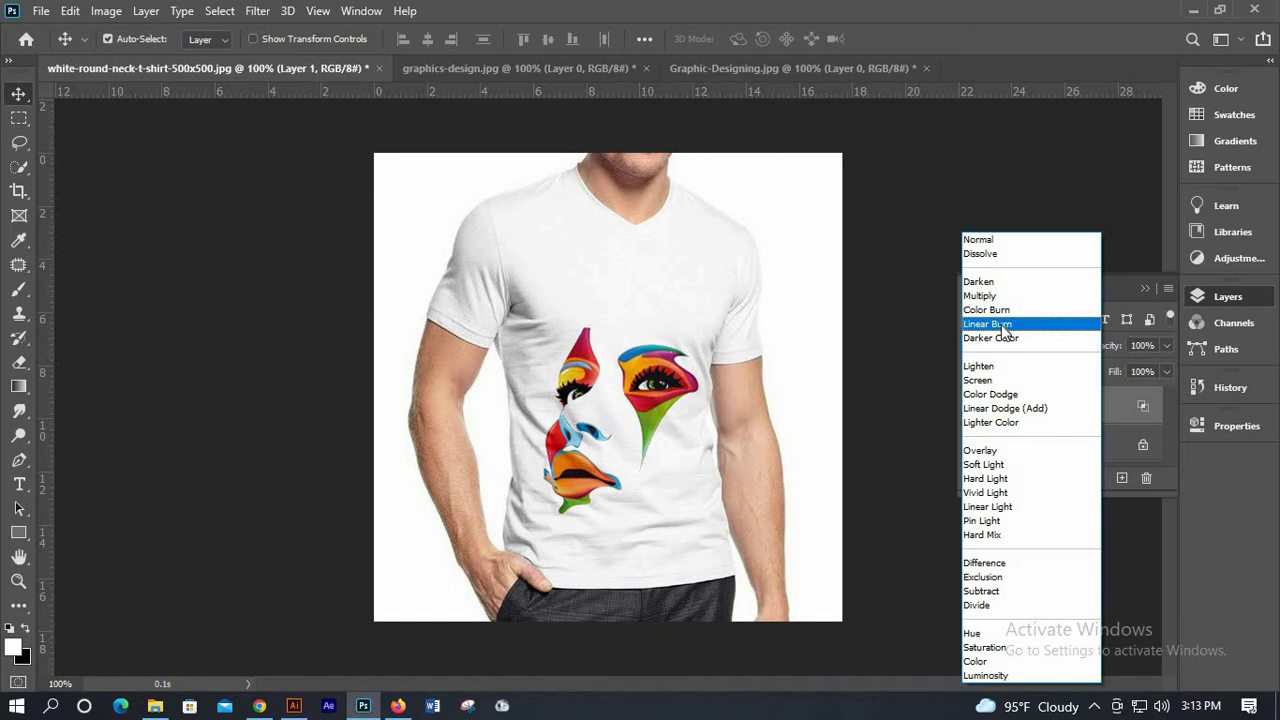
Set the face layer to Linear Burn and bring the graphics-design.jpg feathers in as Layer 2.
click(1004, 328)
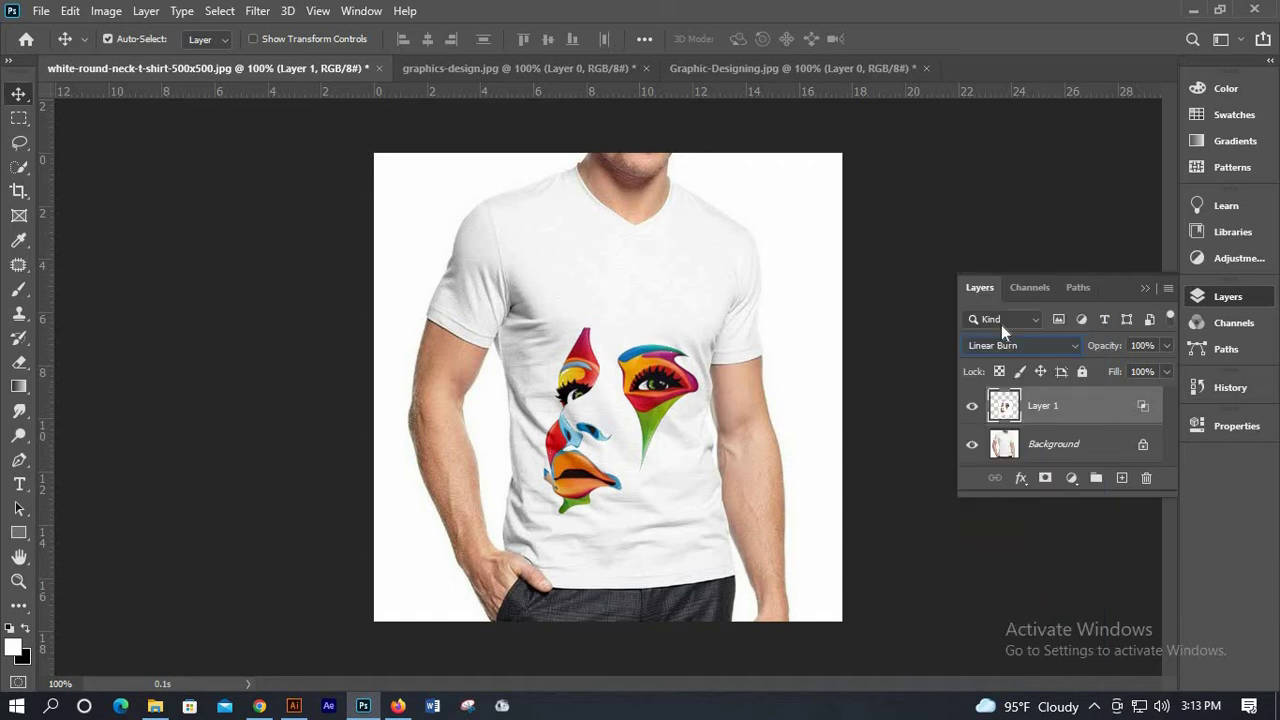
click(740, 65)
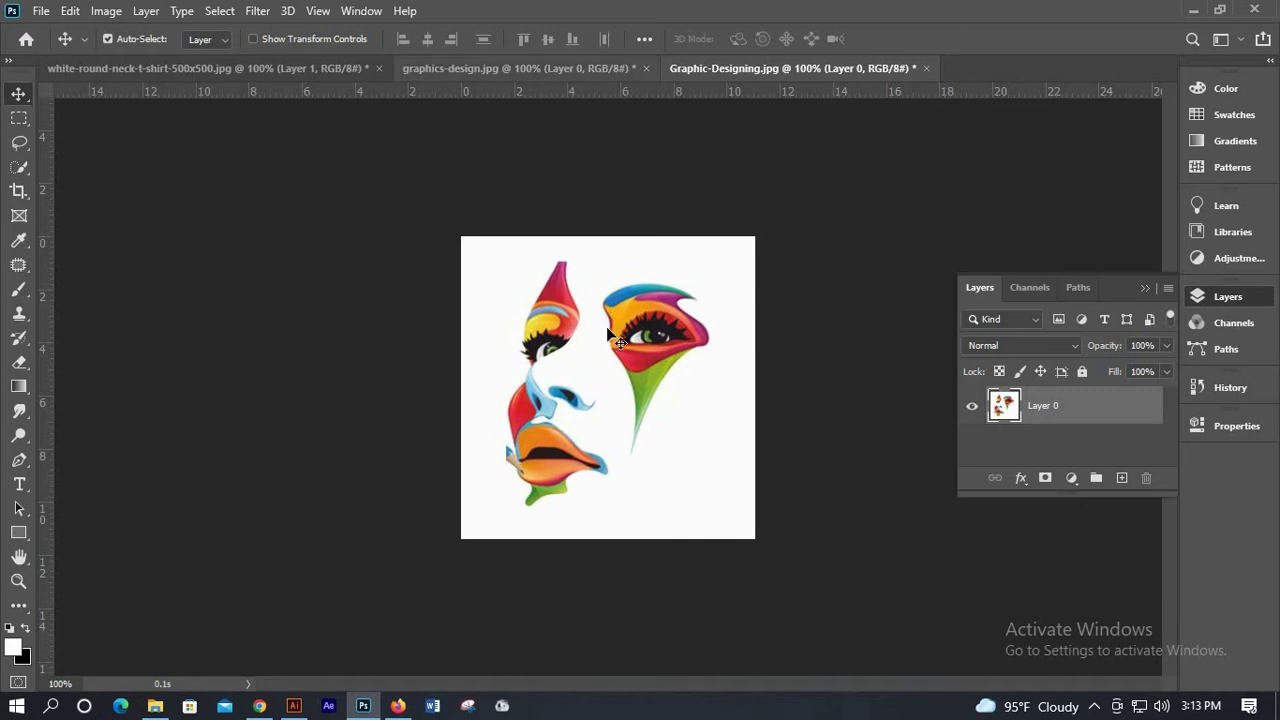
click(520, 68)
drag(469, 209, 632, 310)
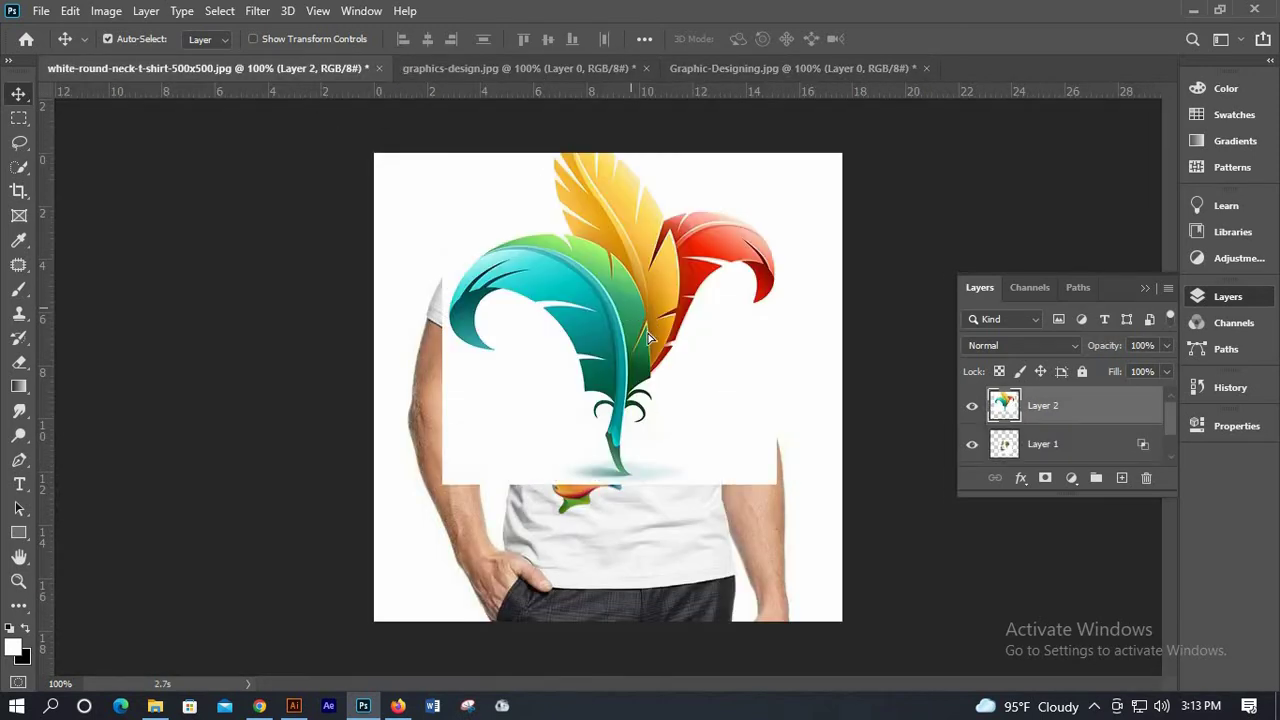
key(shift+Down)
key(shift+Down)
key(shift+Down)
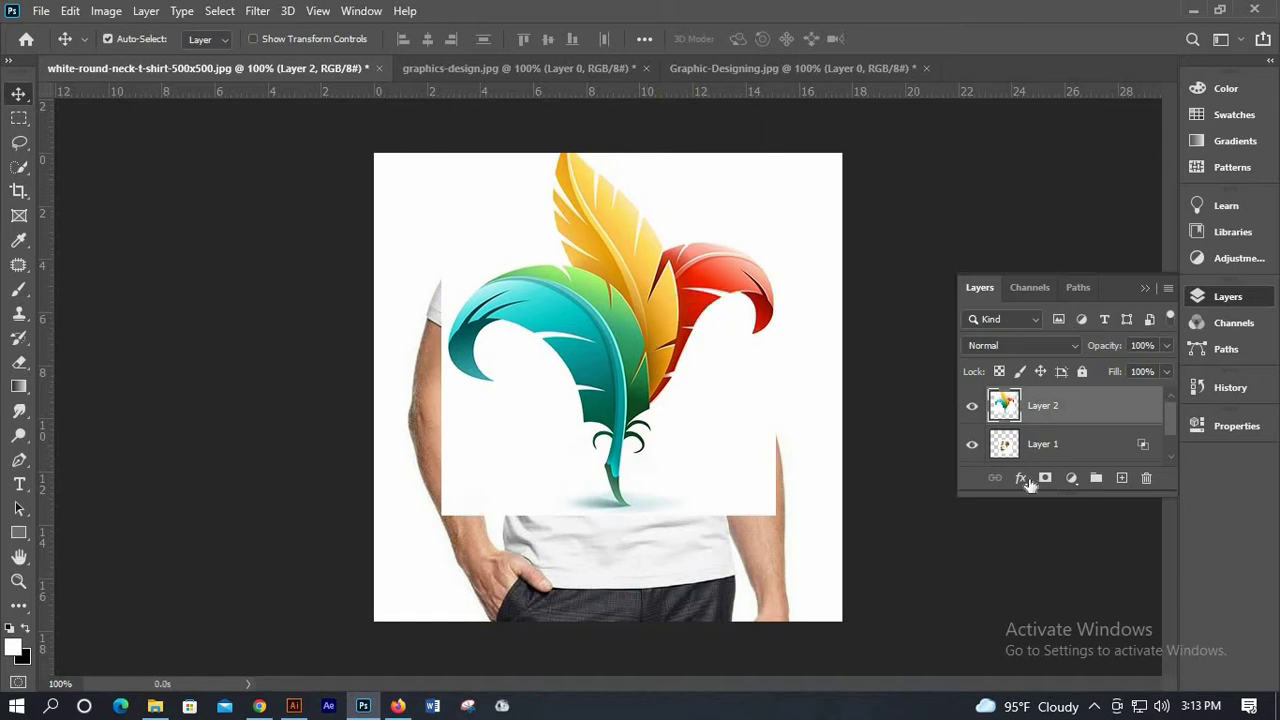
Adjust Layer 2's Blend If white and black sliders to drop the feathers' white background.
click(1021, 477)
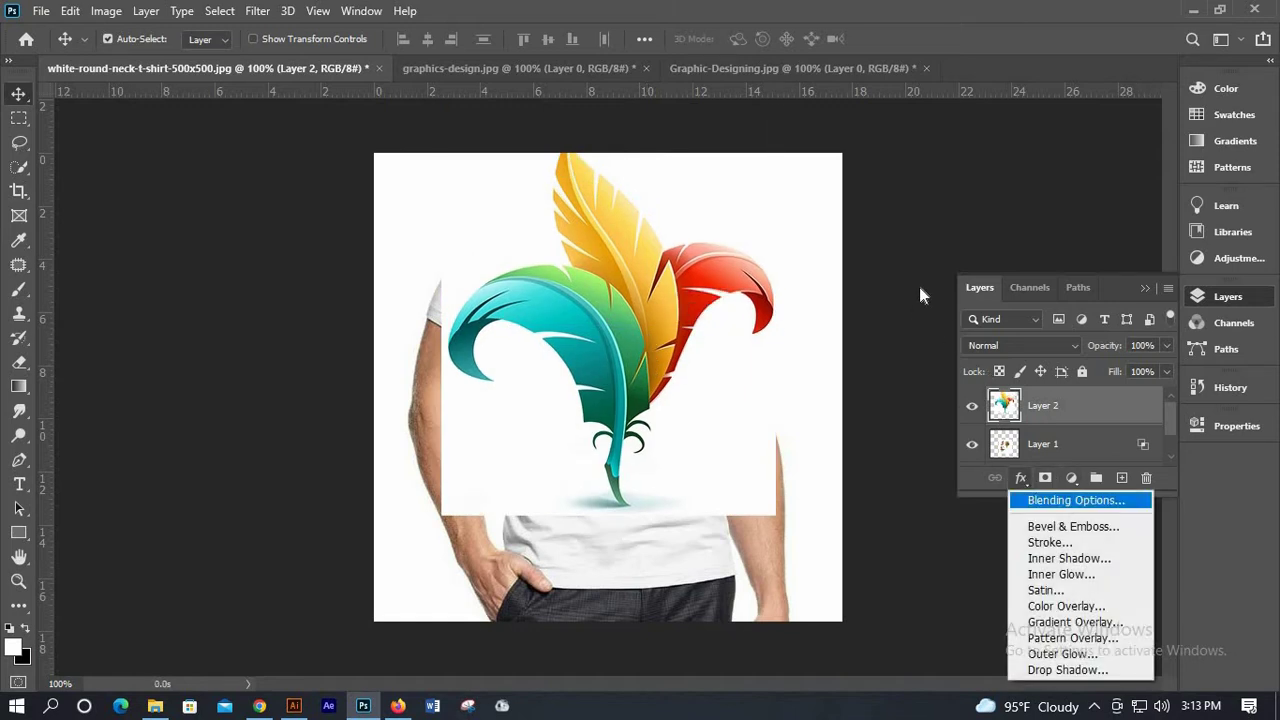
click(1075, 500)
drag(1033, 97, 1222, 60)
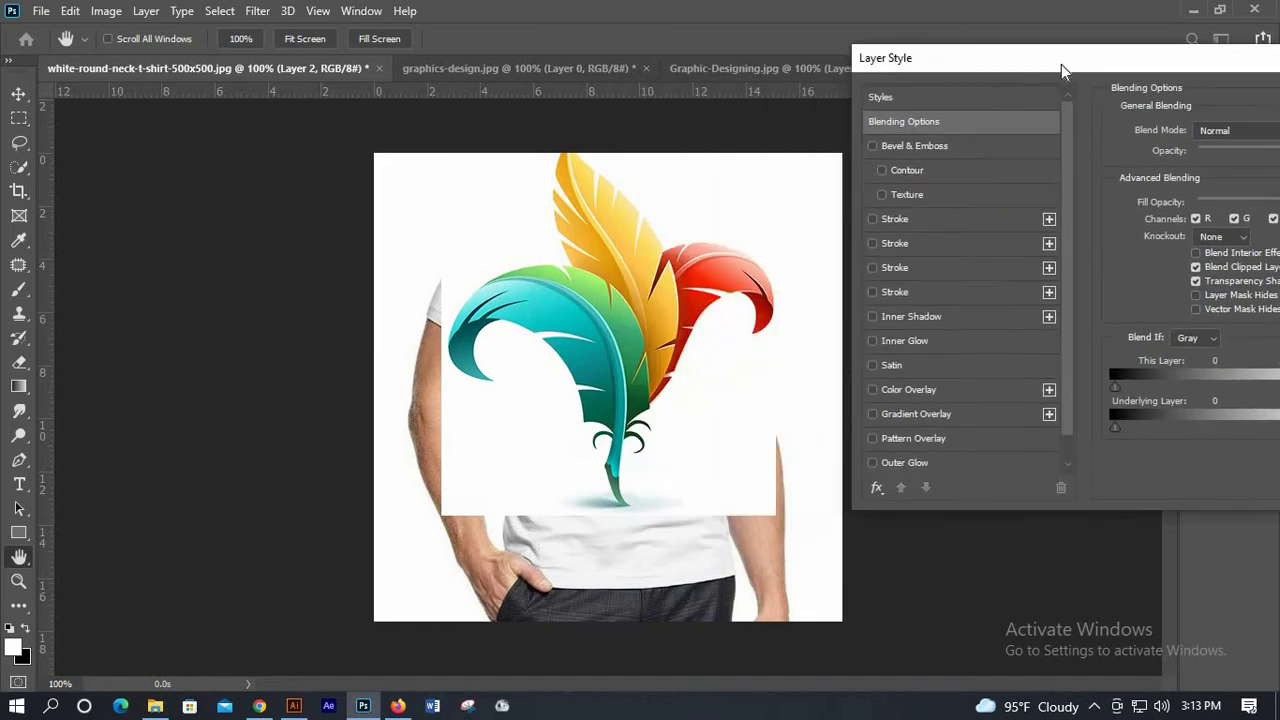
drag(1229, 390, 1190, 400)
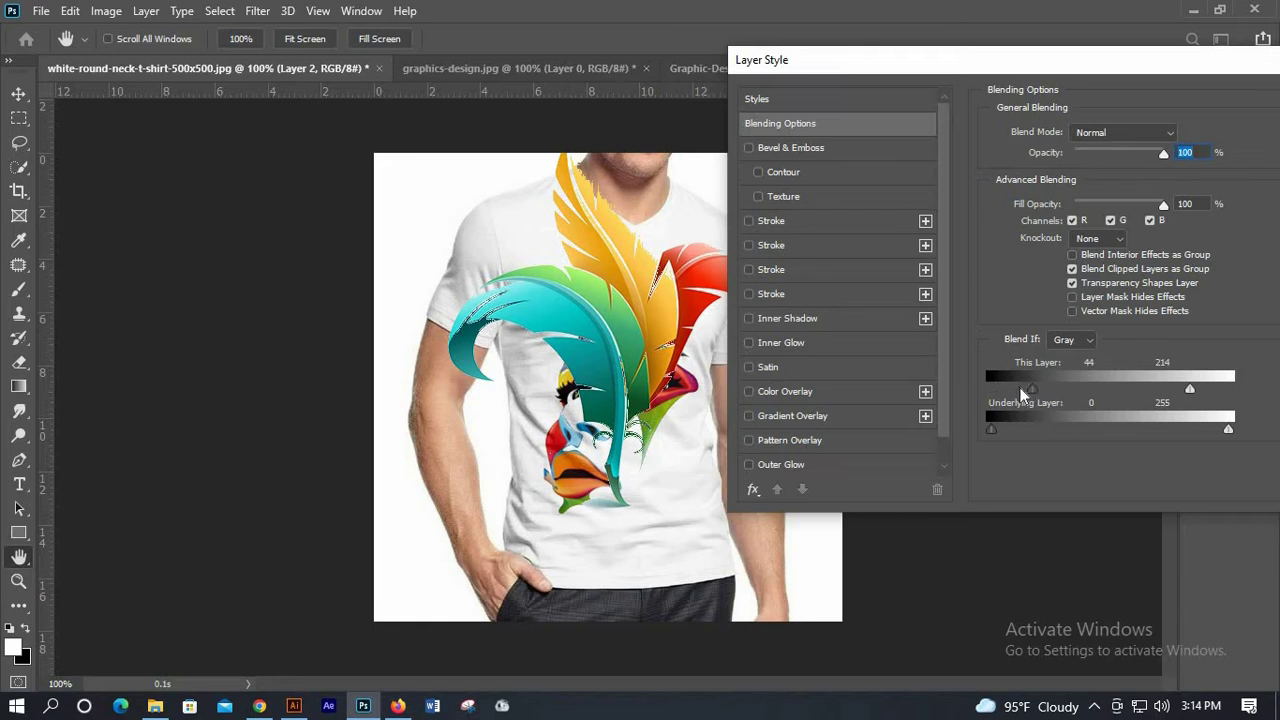
drag(998, 389, 1013, 389)
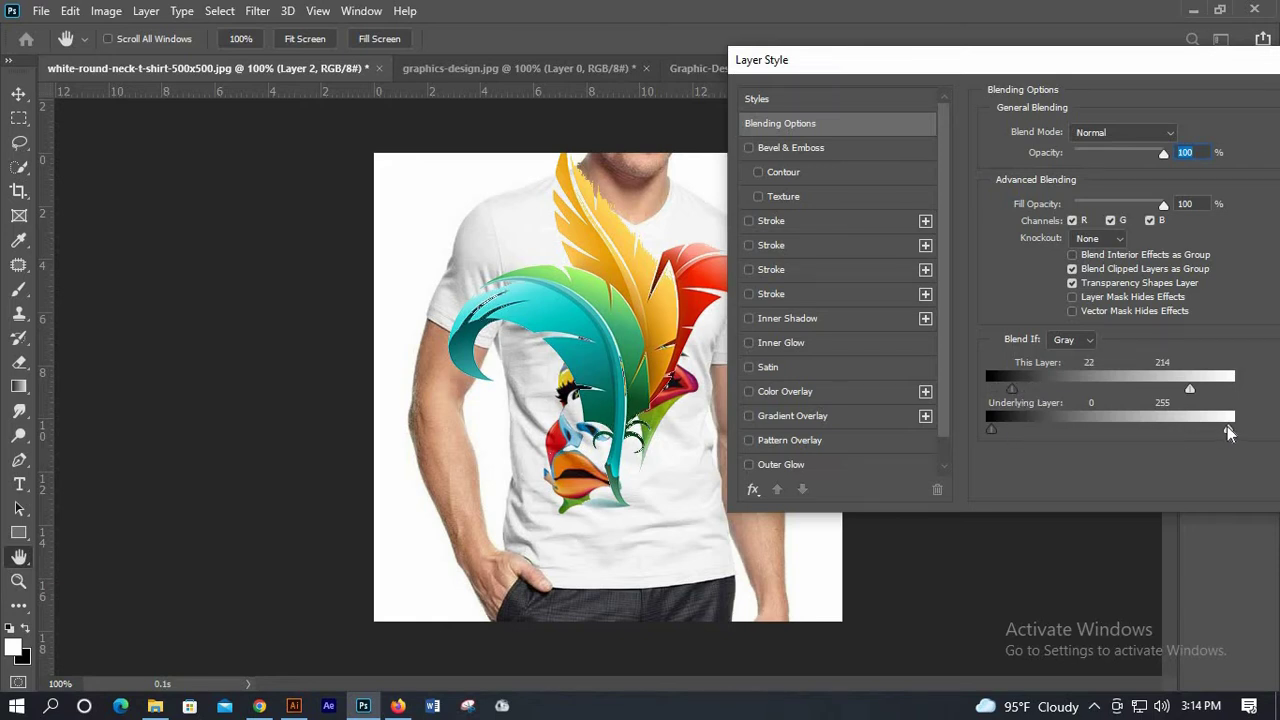
drag(1225, 428, 1229, 428)
Scale the feathers to about 35%, rotate them about -17°, and place them above the face.
drag(1000, 60, 850, 89)
click(1235, 115)
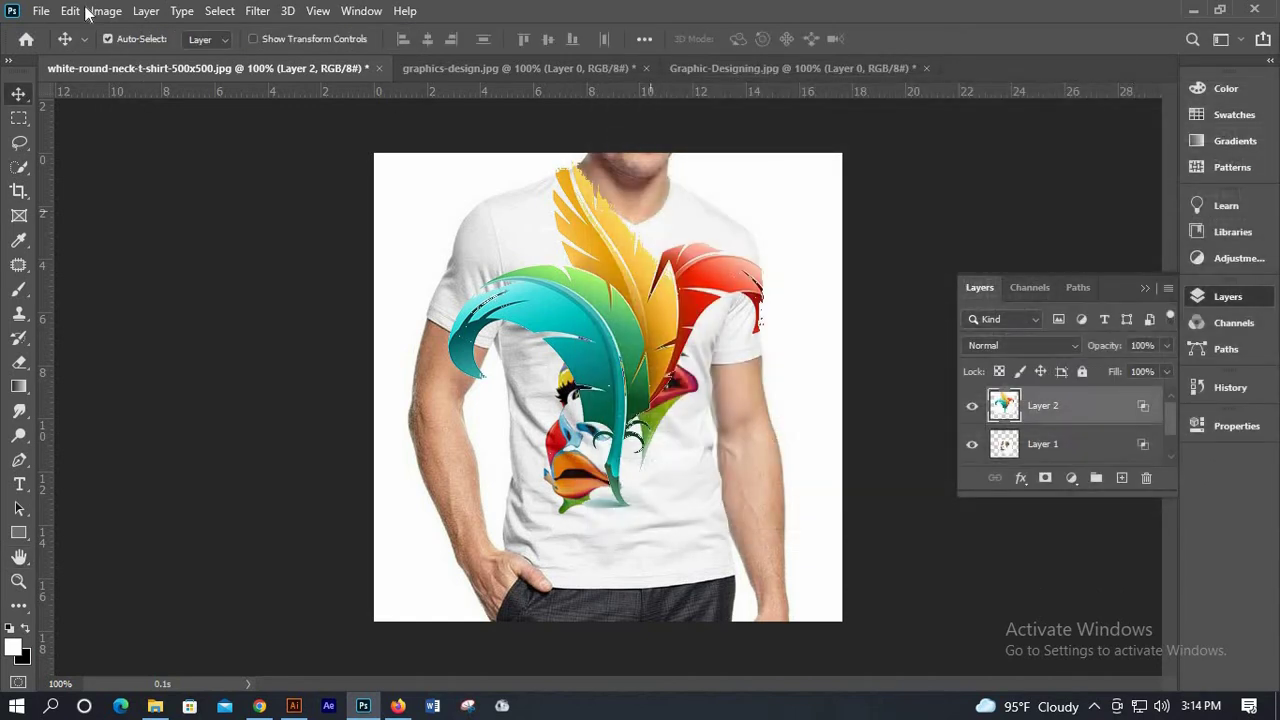
click(70, 11)
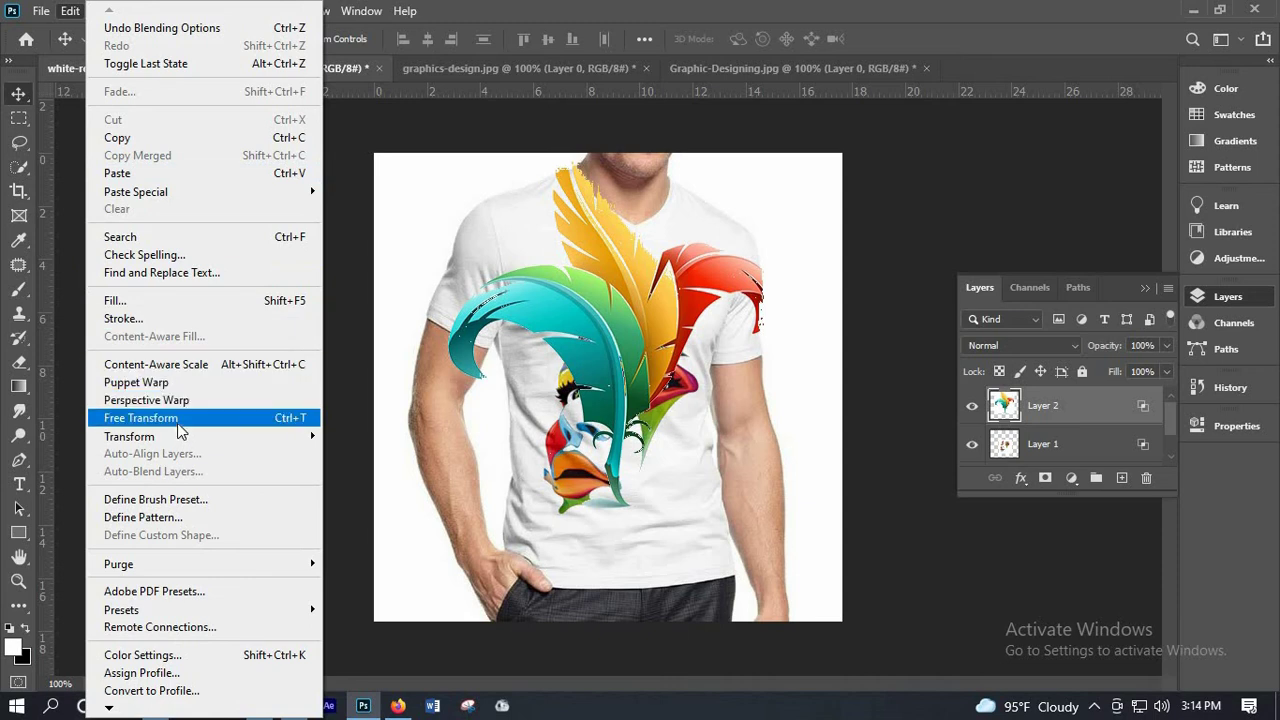
click(180, 428)
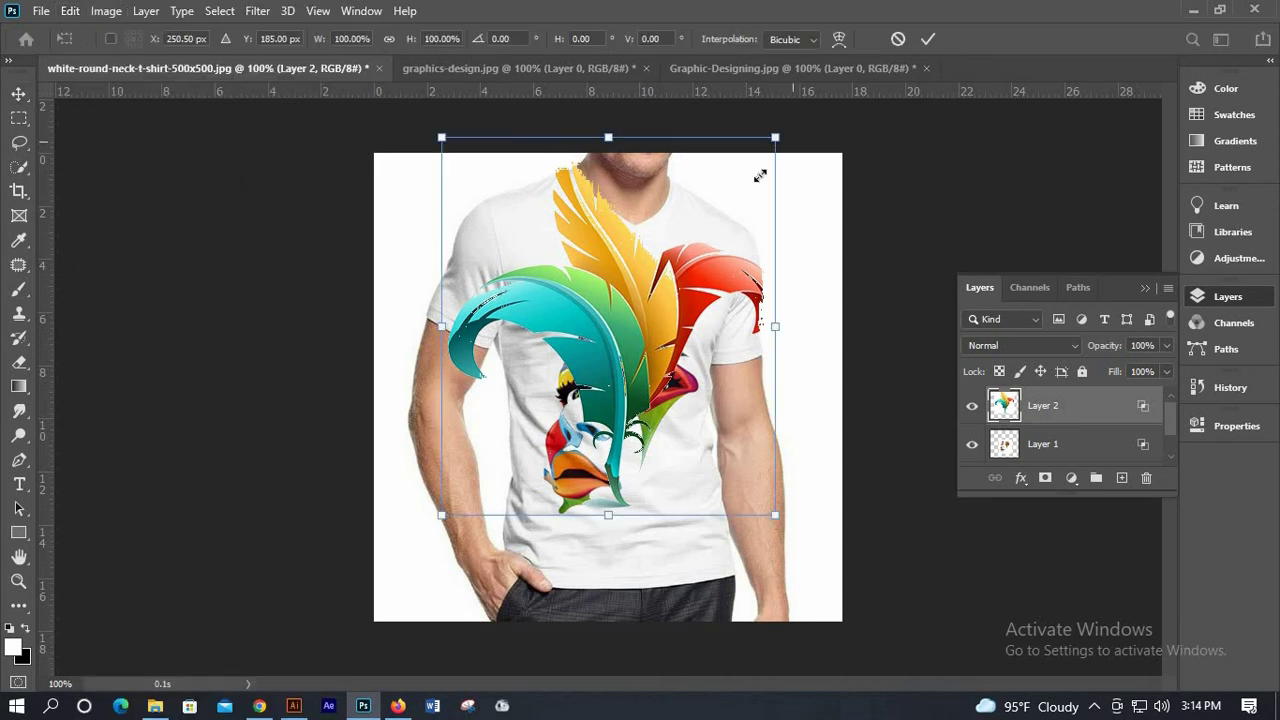
mouse_move(760, 176)
mouse_down()
mouse_move(668, 264)
mouse_move(642, 251)
mouse_up()
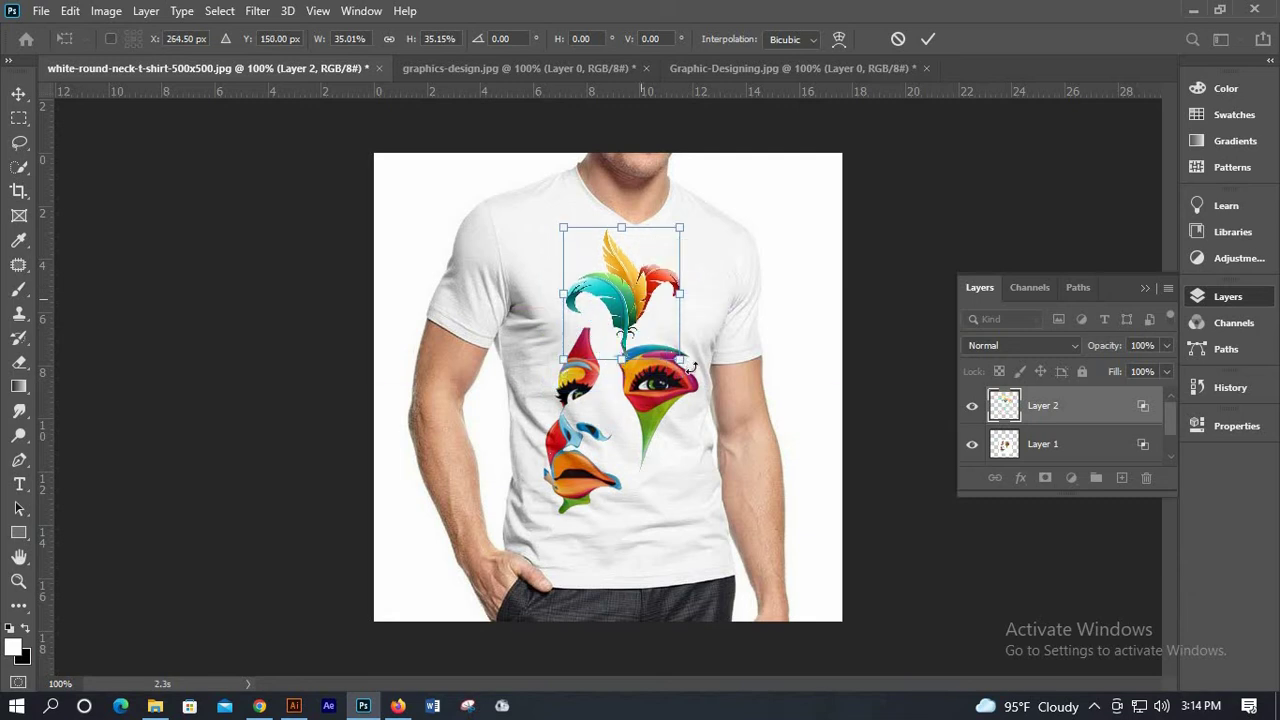
mouse_move(695, 360)
mouse_down()
mouse_move(690, 324)
mouse_move(621, 319)
mouse_up()
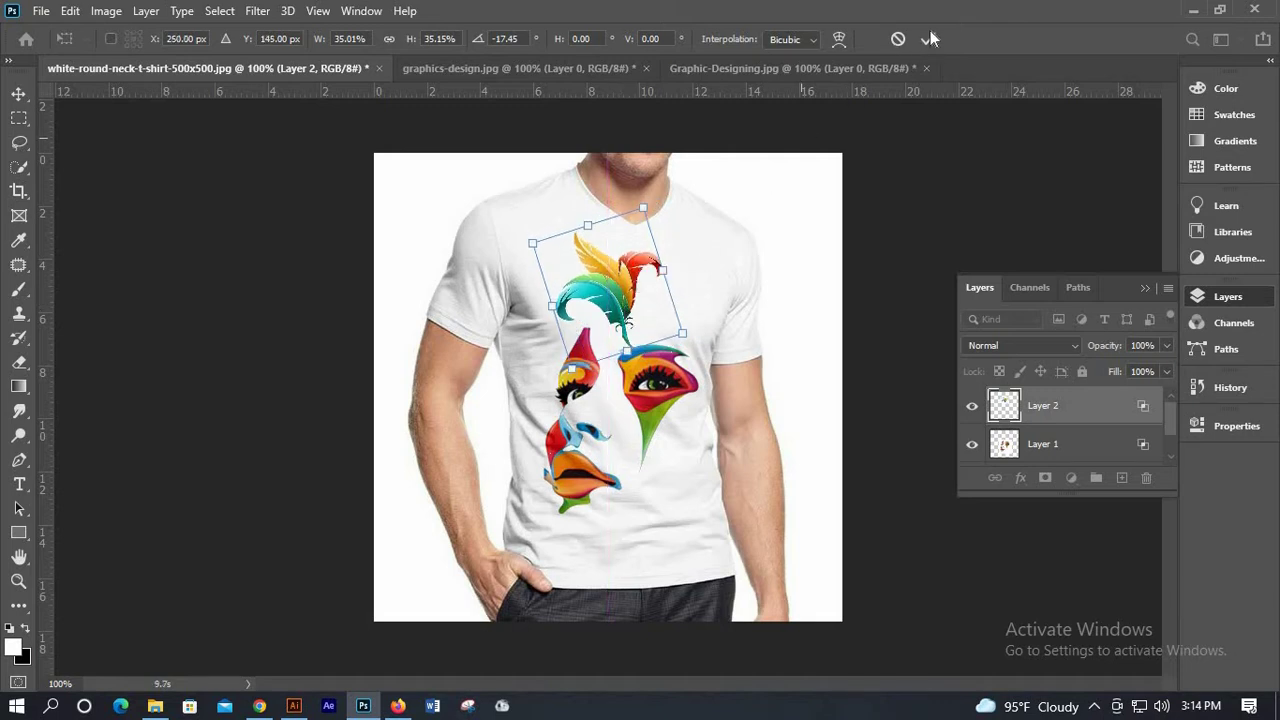
key(Return)
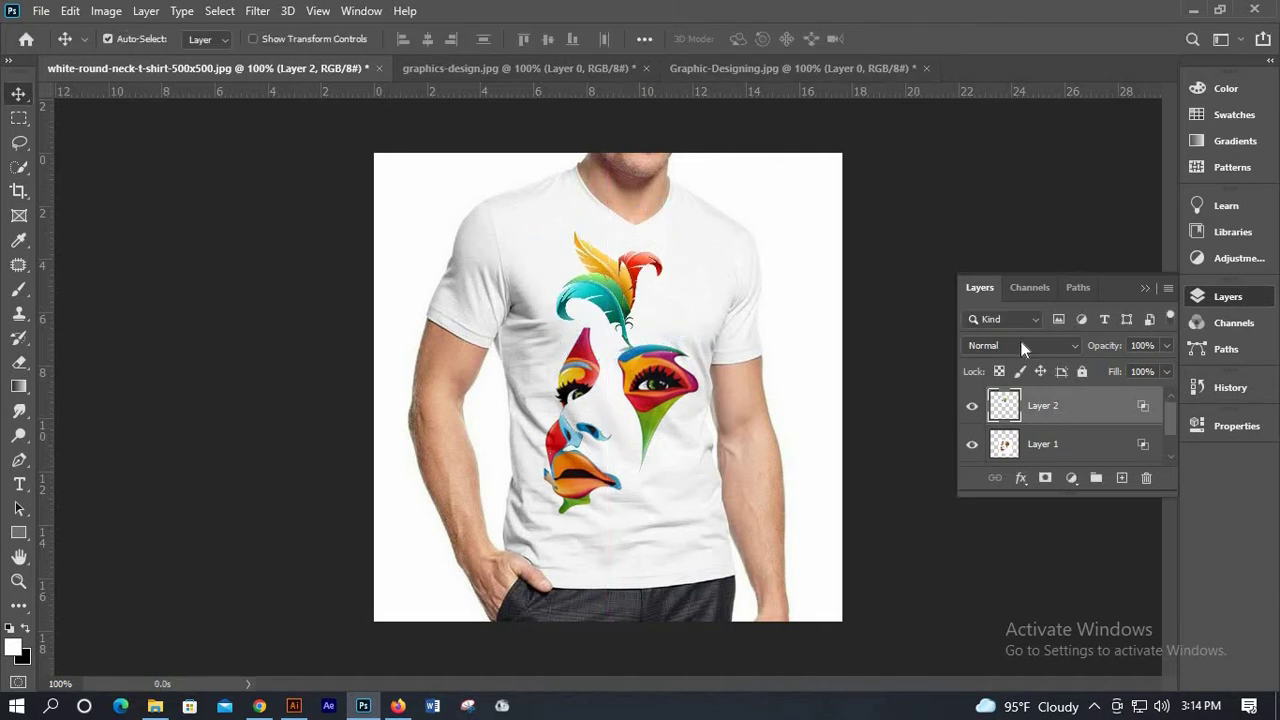
Set the feather layer to Linear Burn and lower it so its stem meets the eye.
click(1020, 343)
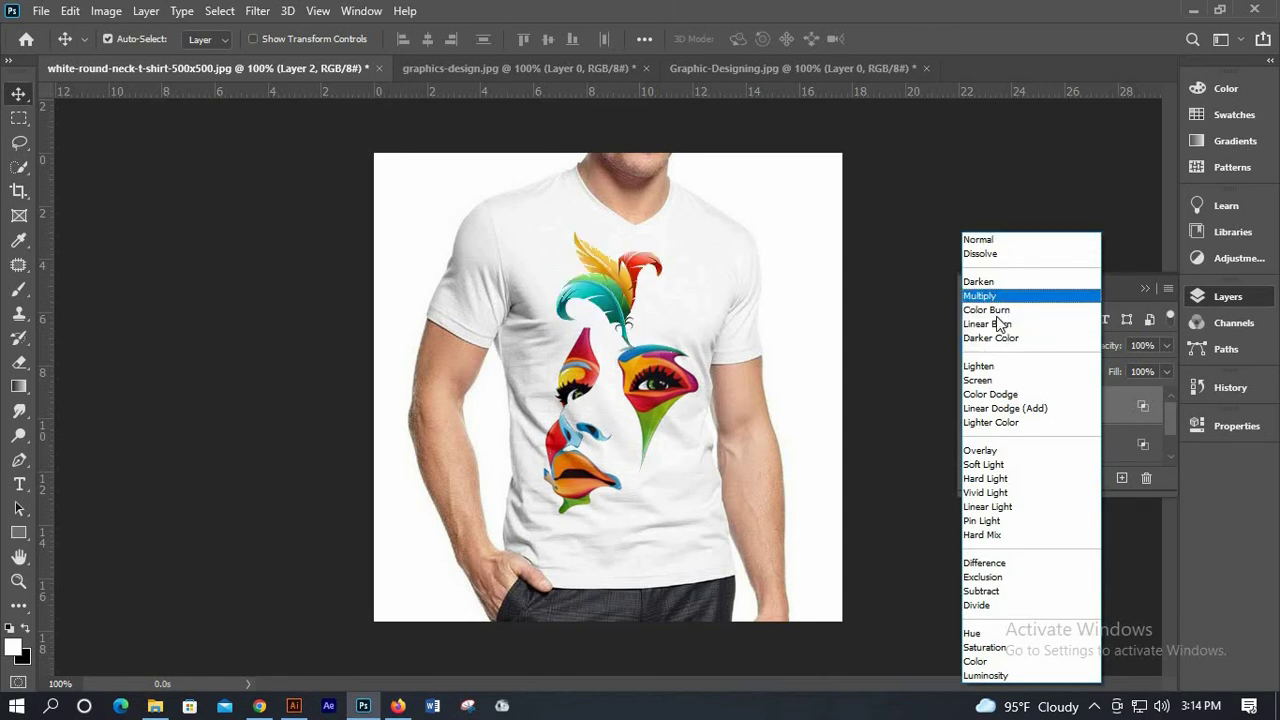
key(Return)
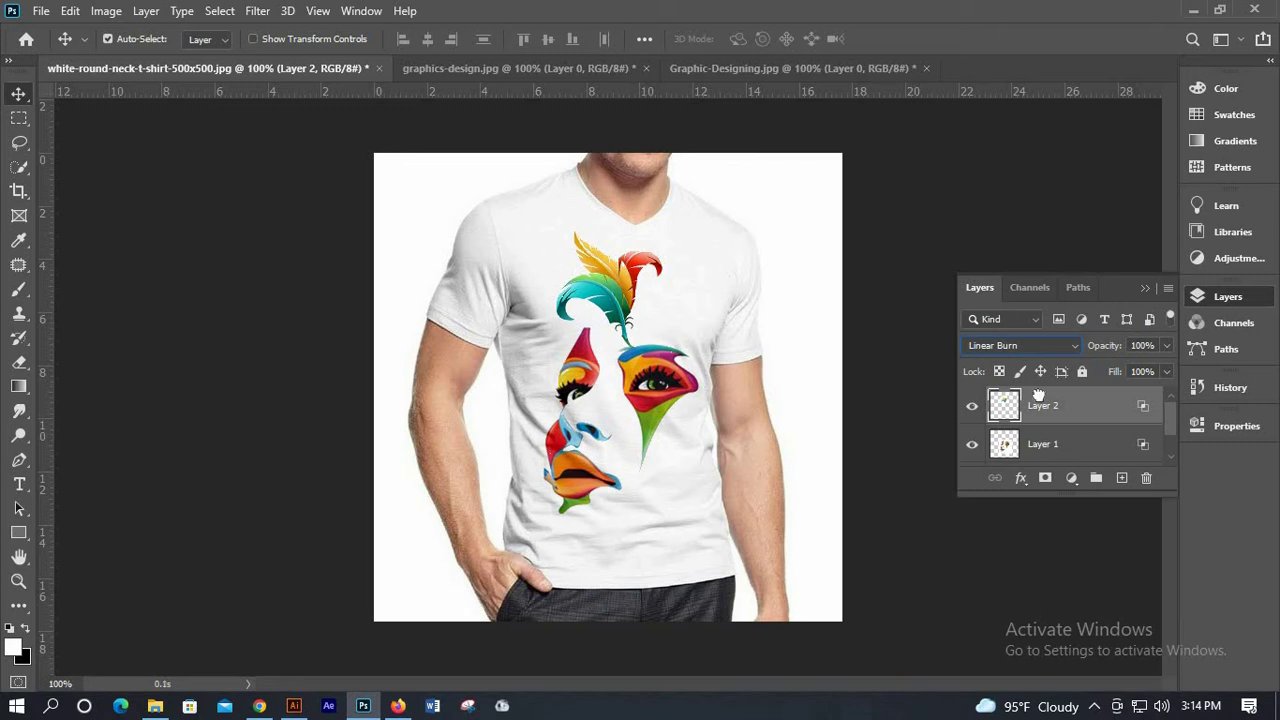
drag(1043, 446, 1050, 395)
drag(622, 306, 628, 297)
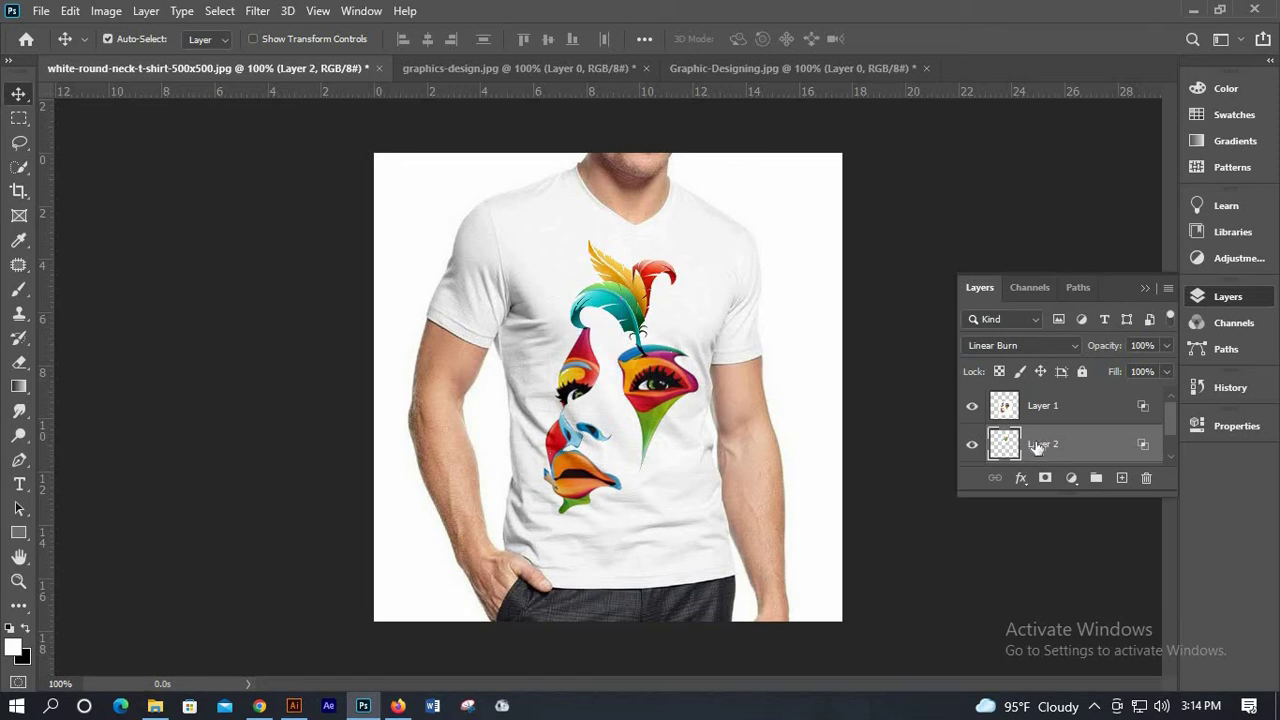
drag(1037, 447, 1040, 408)
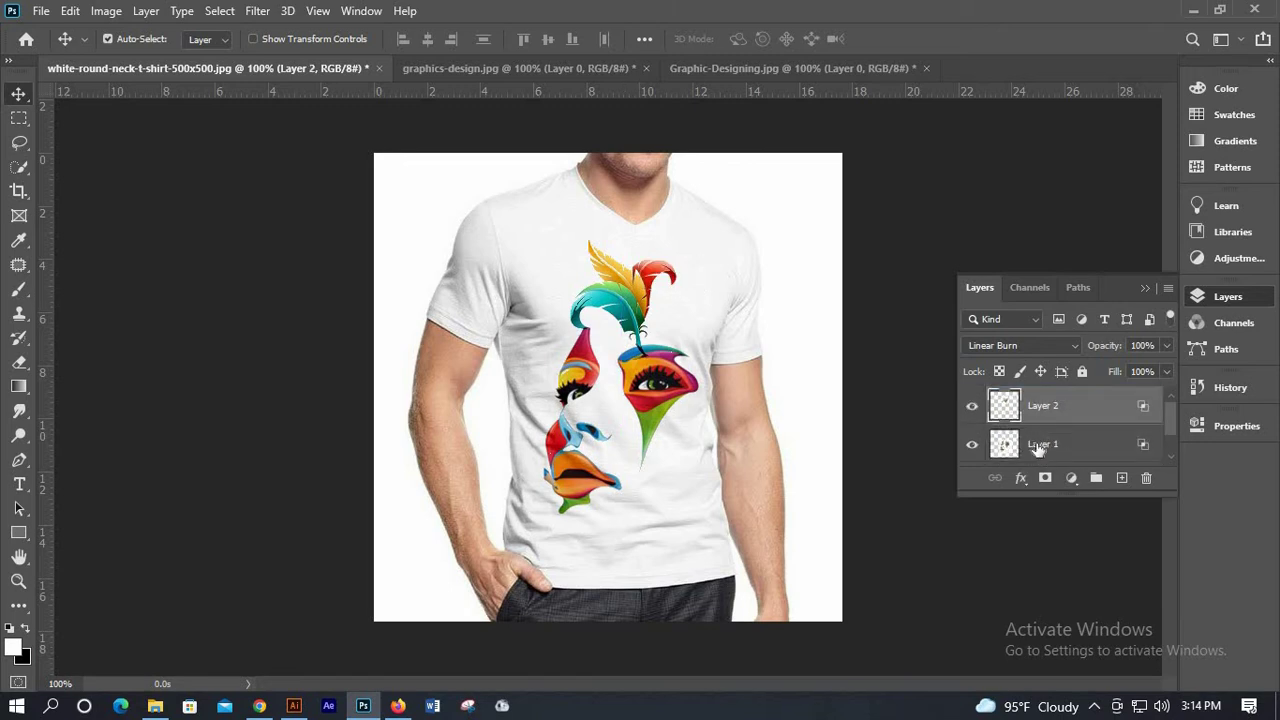
click(686, 330)
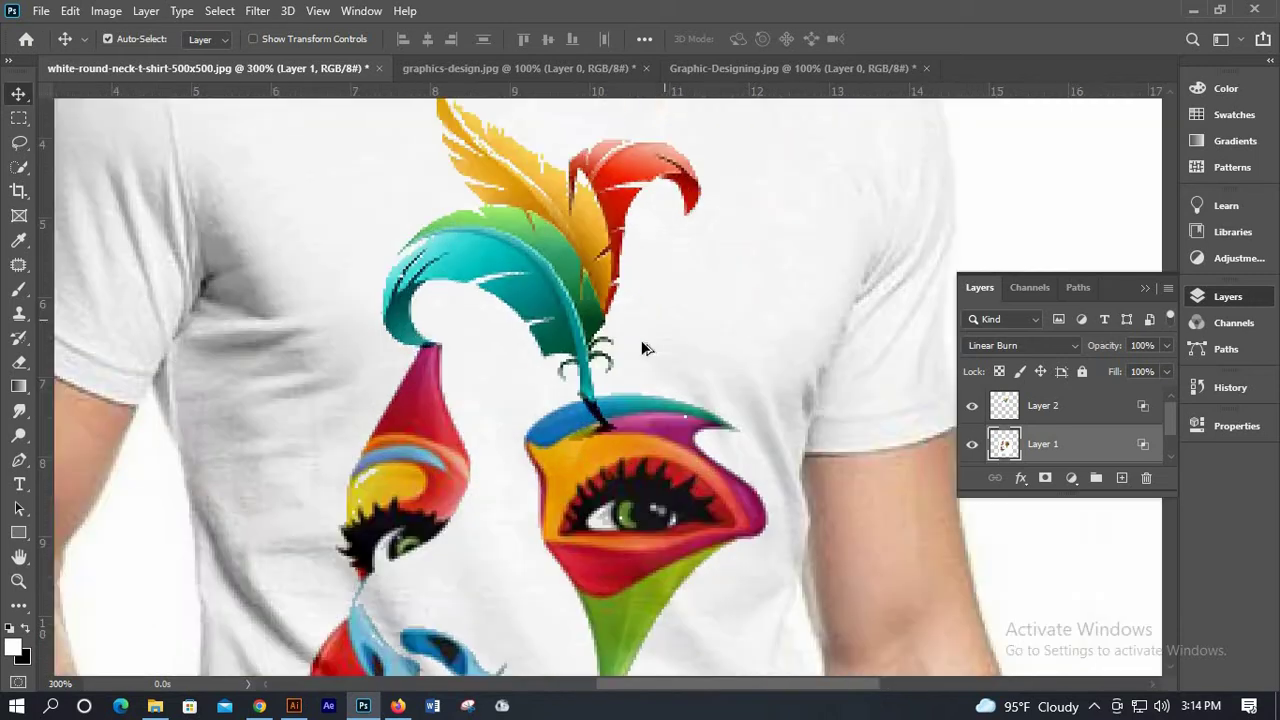
Nudge the face slightly right then left, and shift the feather left to centre it above the eye.
scroll(641, 340, up, 3)
scroll(645, 347, down, 3)
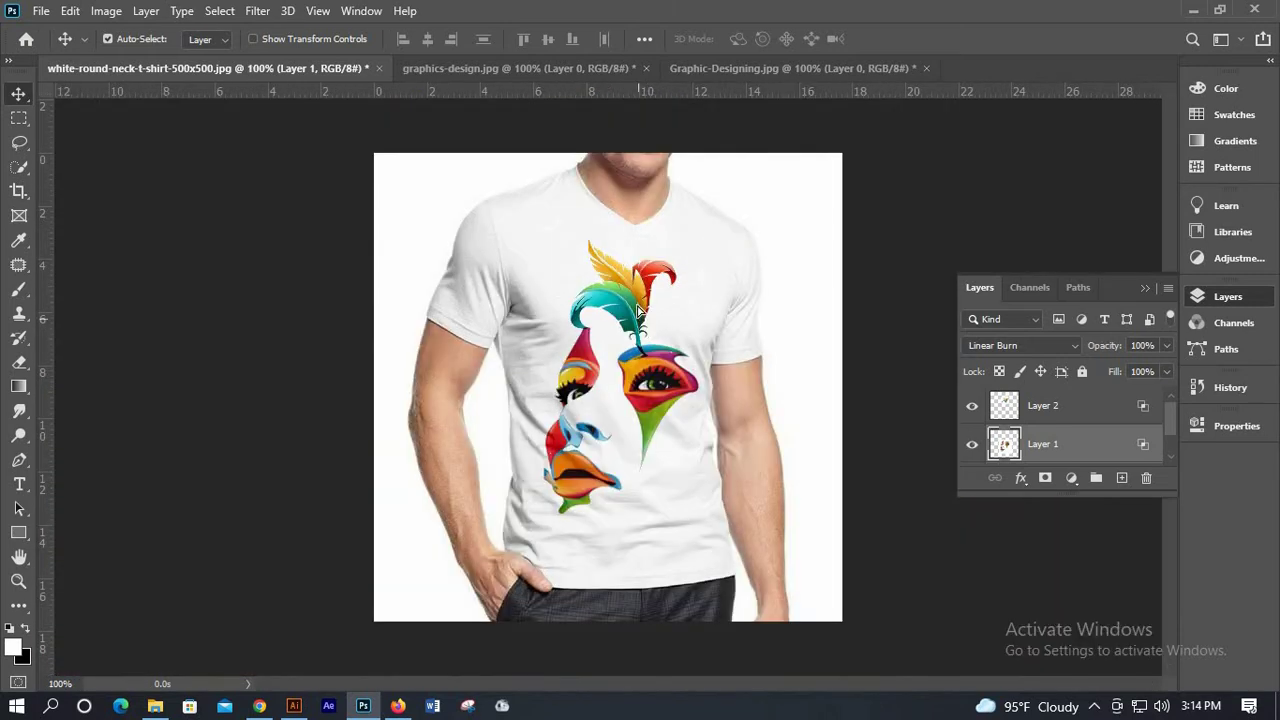
drag(638, 310, 640, 314)
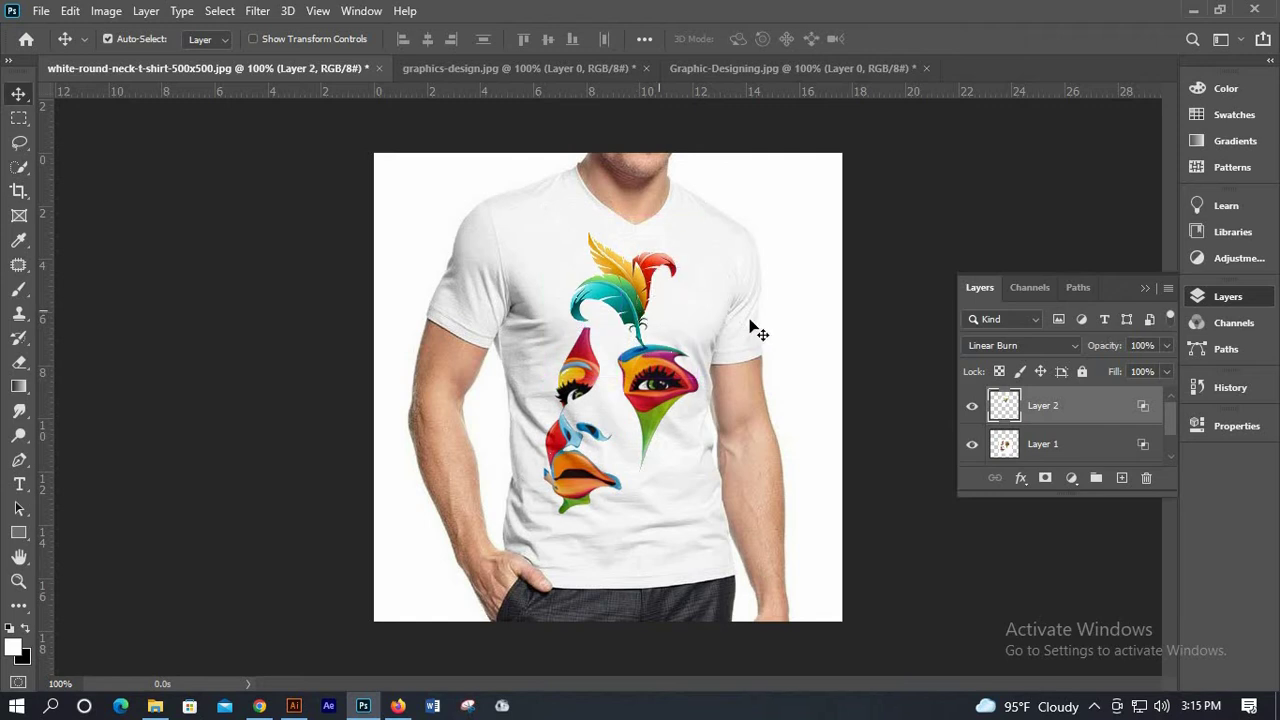
drag(668, 400, 671, 398)
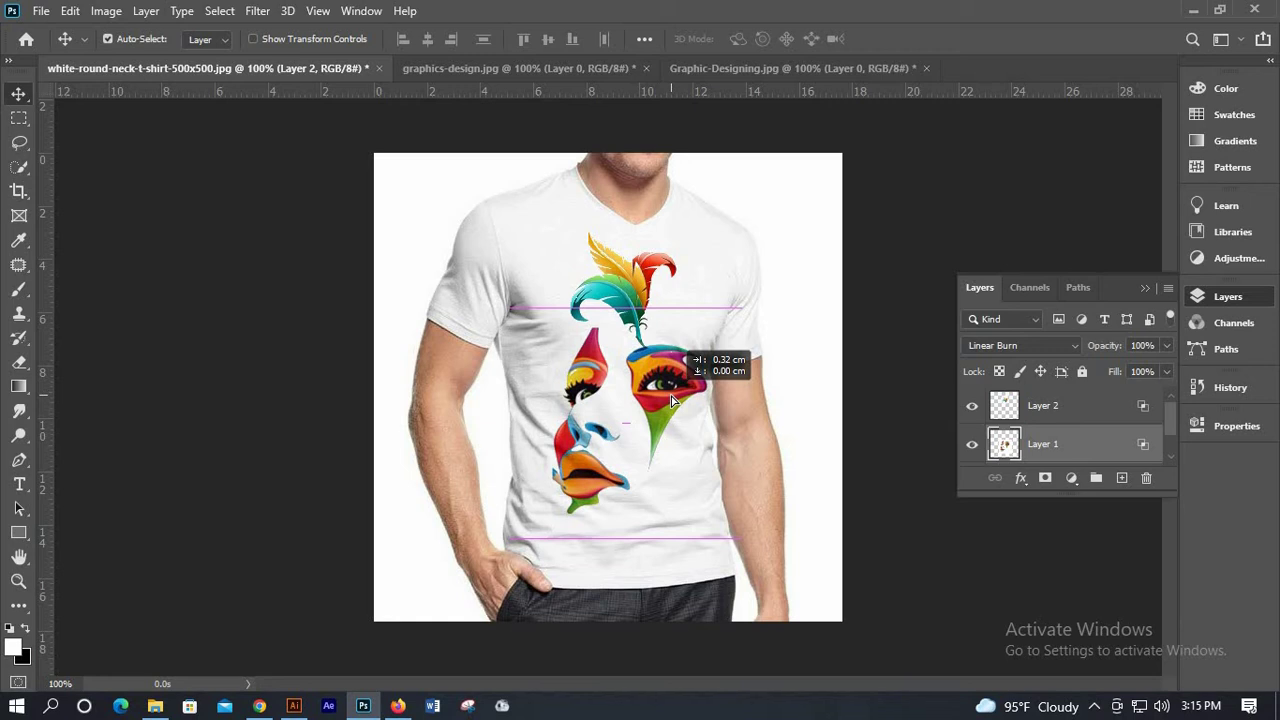
drag(671, 396, 672, 396)
key(ctrl+minus)
key(ctrl+minus)
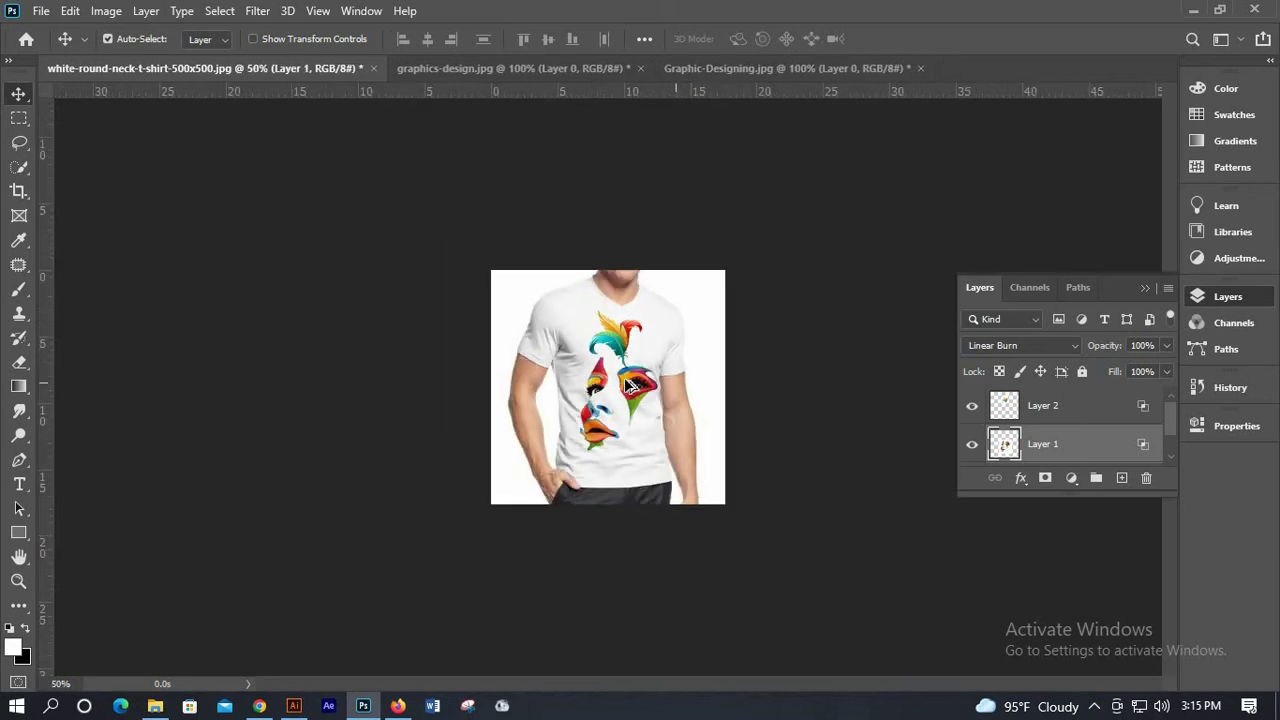
key(ctrl+plus)
key(ctrl+plus)
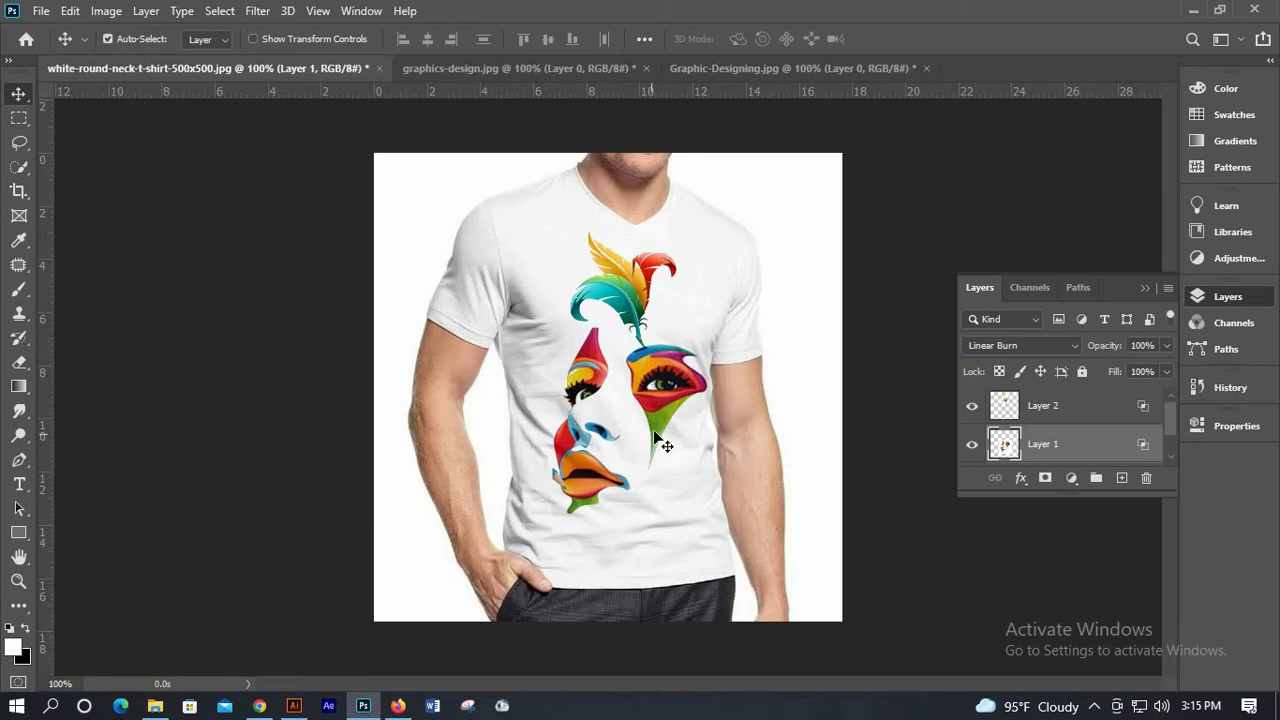
drag(644, 441, 637, 445)
drag(620, 312, 605, 311)
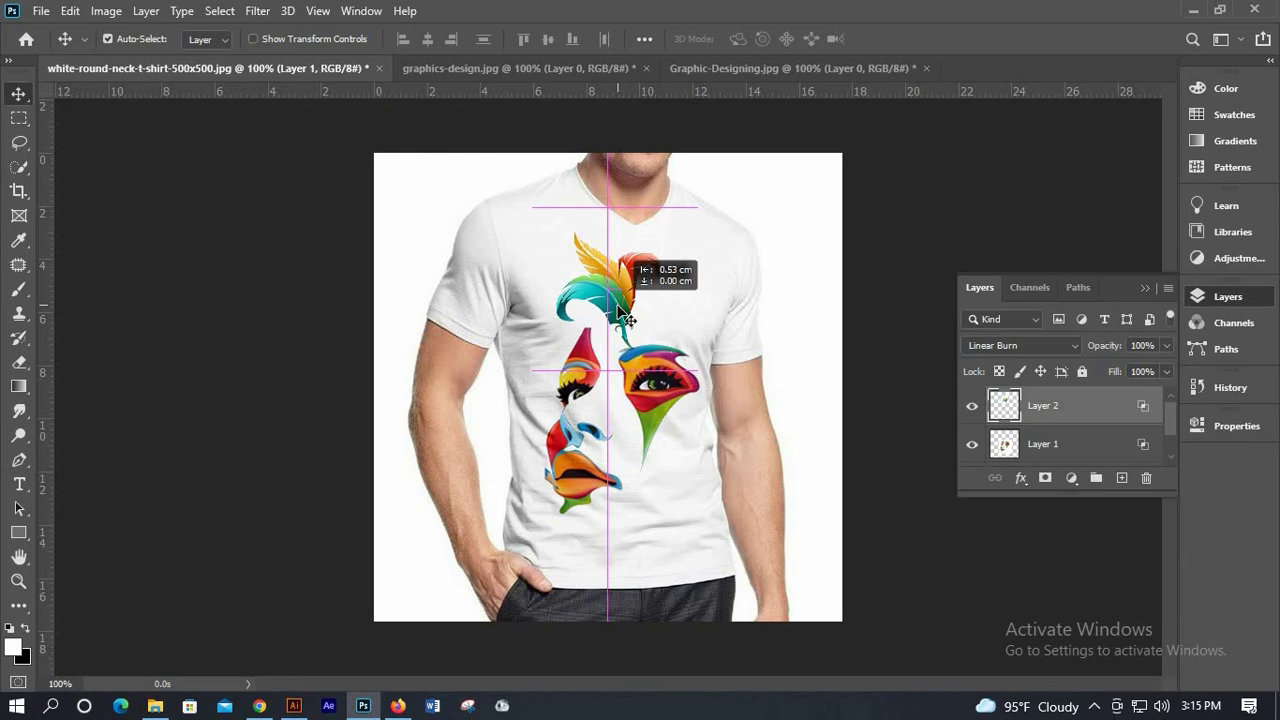
key(ctrl+minus)
key(ctrl+minus)
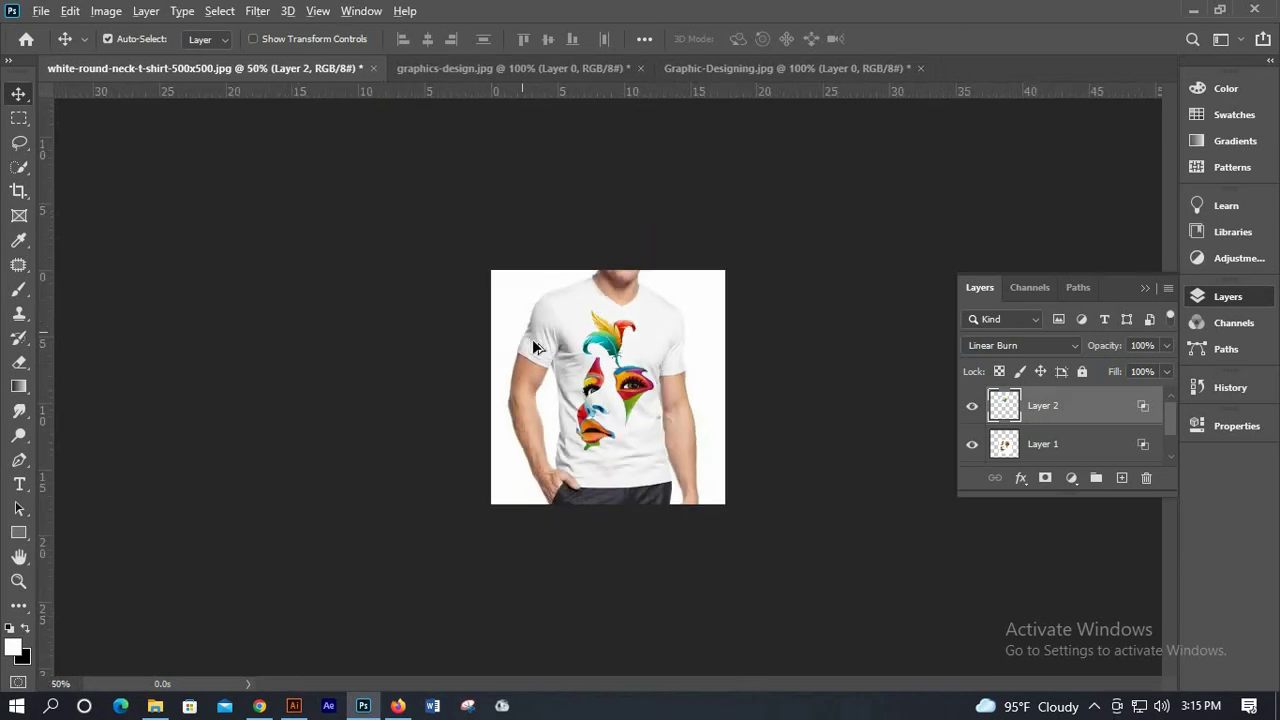
key(ctrl+plus)
key(ctrl+plus)
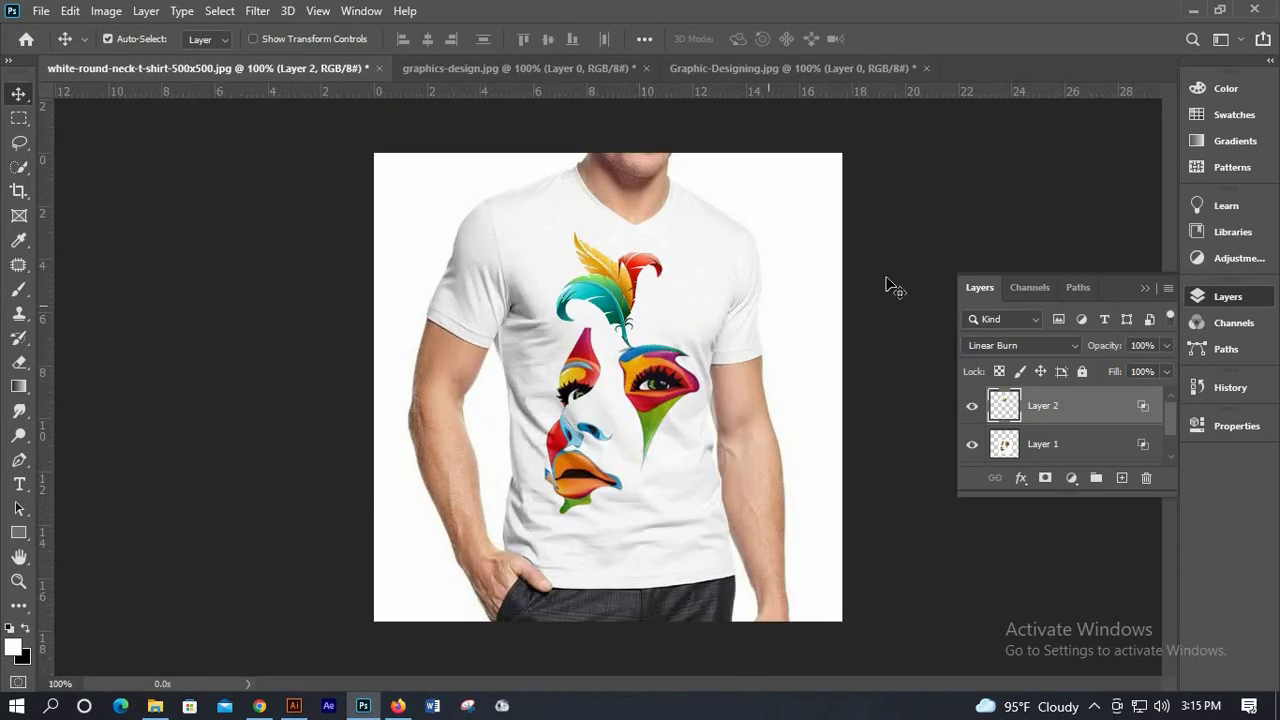
Unlock the t-shirt photo's Background layer, turning it into Layer 0.
click(898, 288)
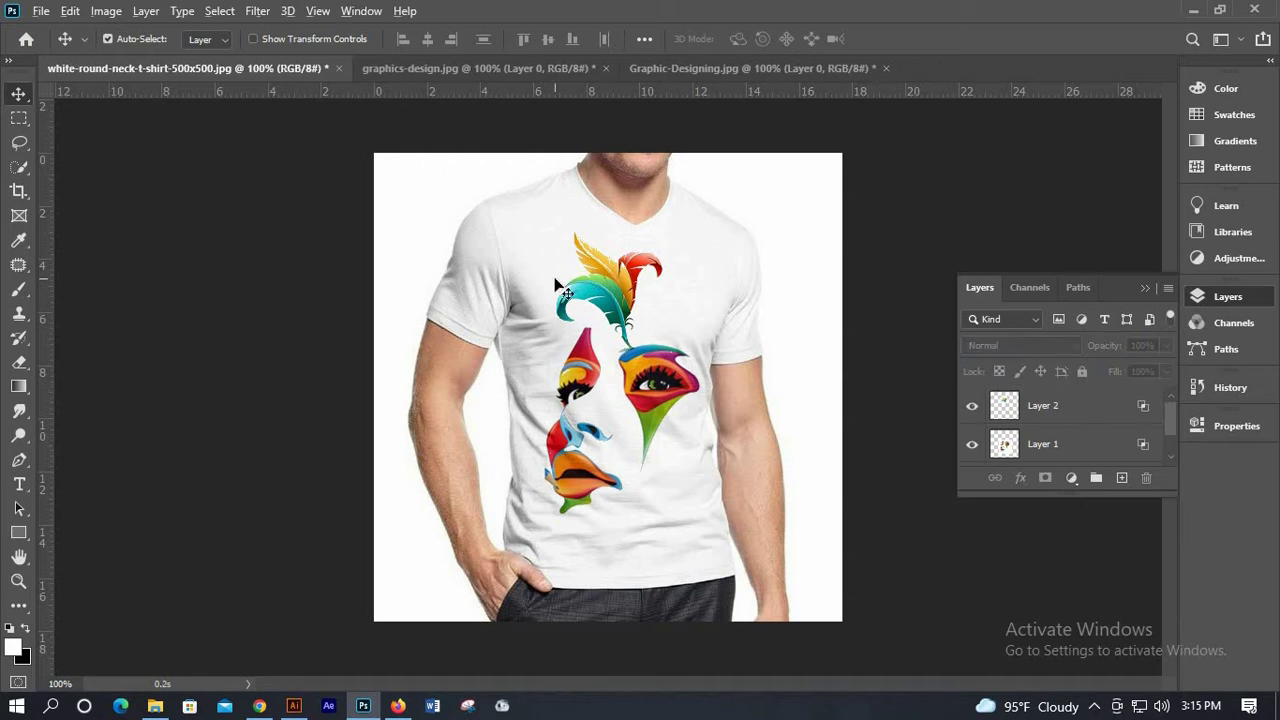
scroll(556, 285, up, 1)
scroll(594, 280, down, 1)
scroll(1070, 430, down, 1)
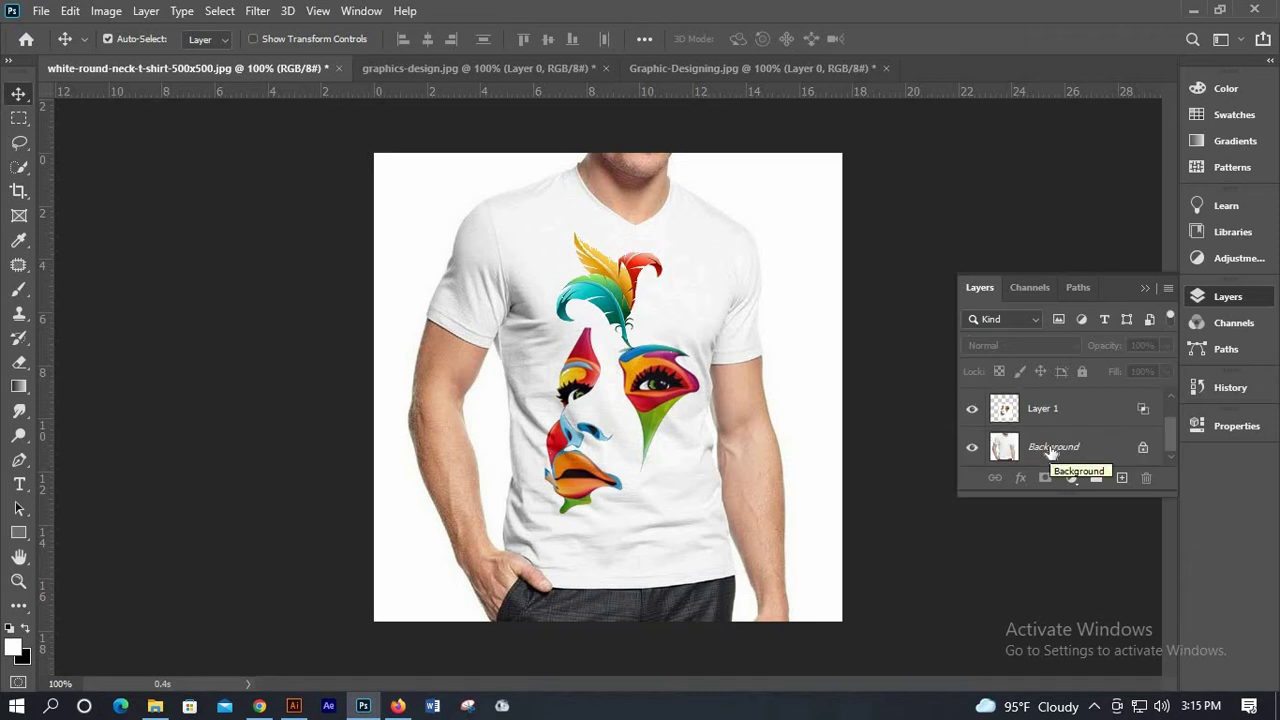
click(1052, 452)
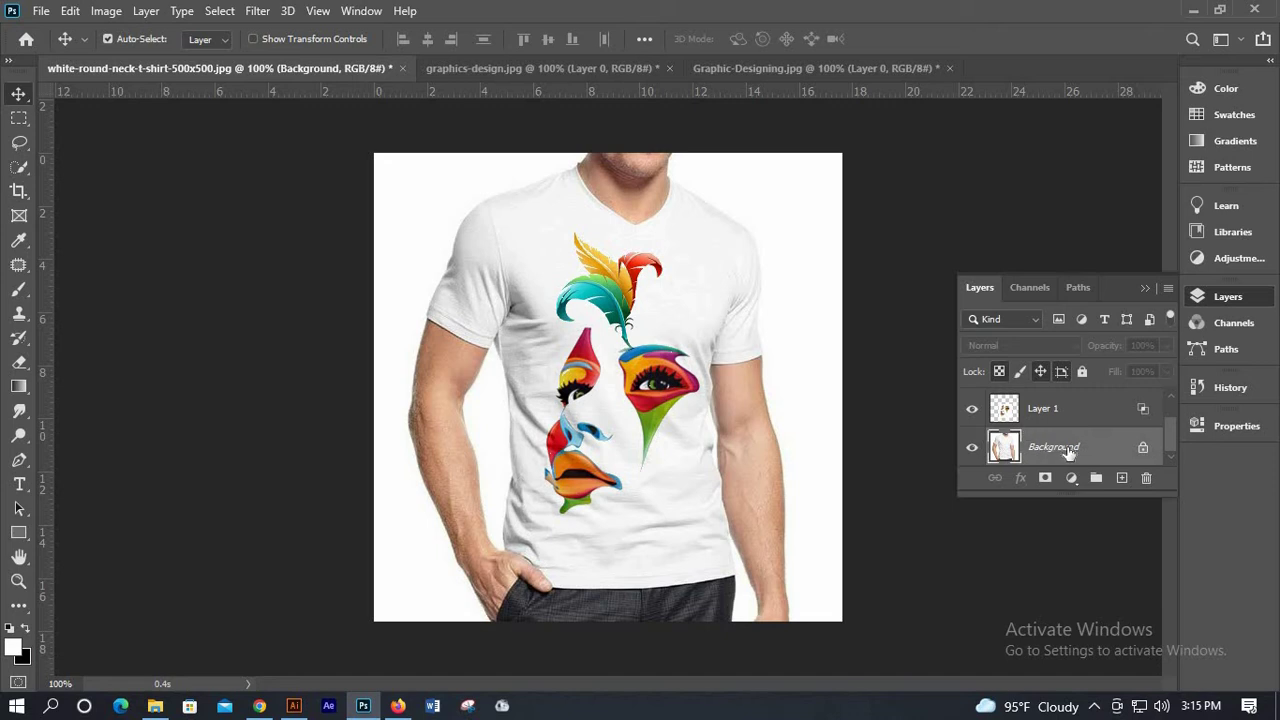
click(1143, 451)
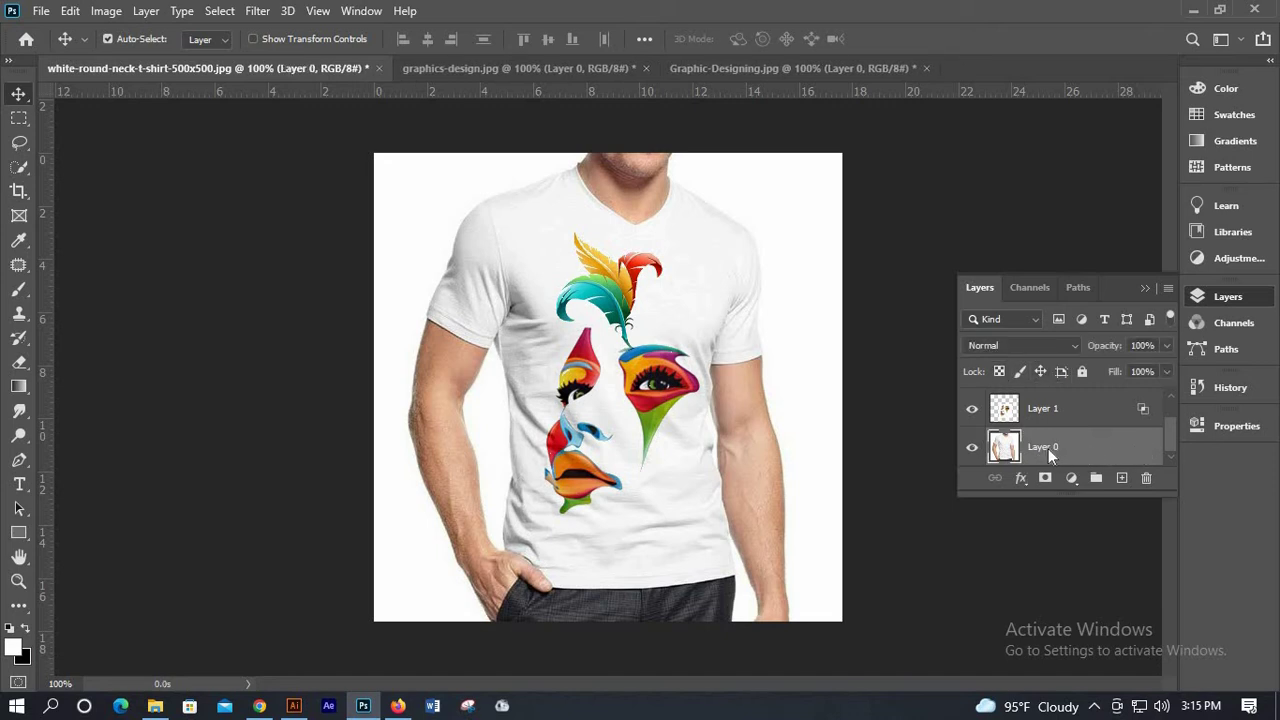
Duplicate Layer 0 to create Layer 0 copy.
right_click(1048, 448)
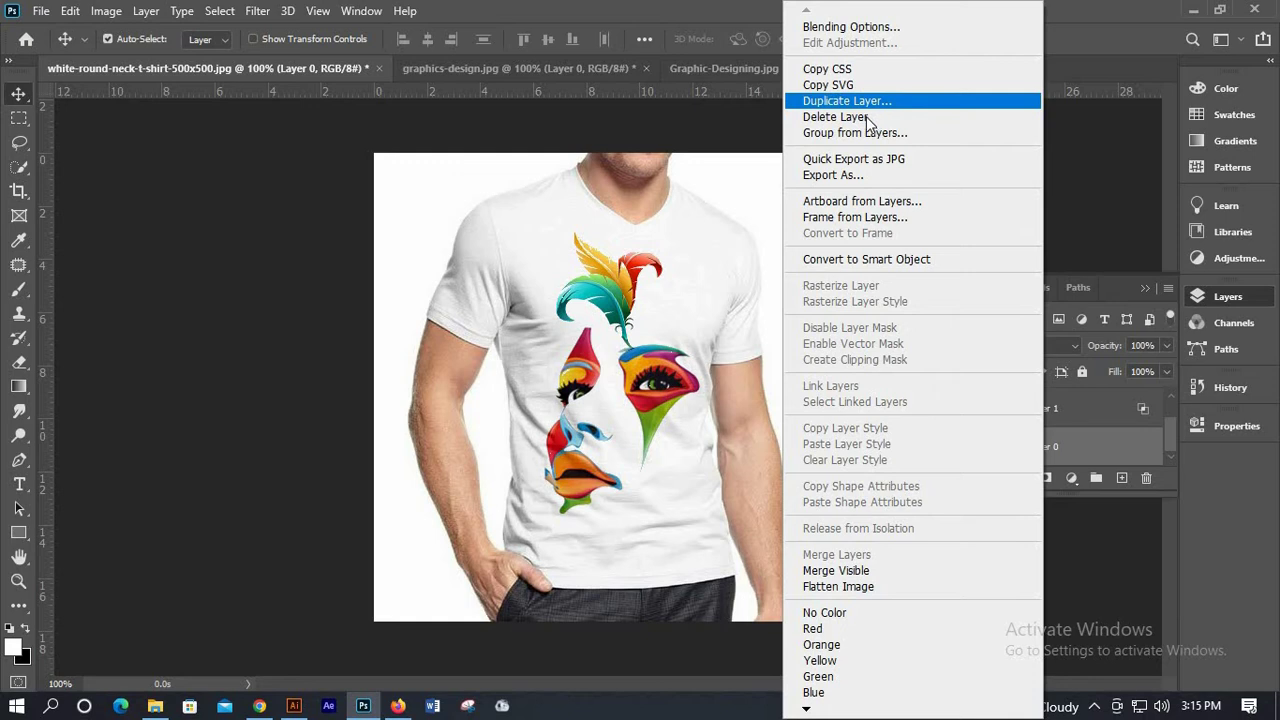
click(846, 101)
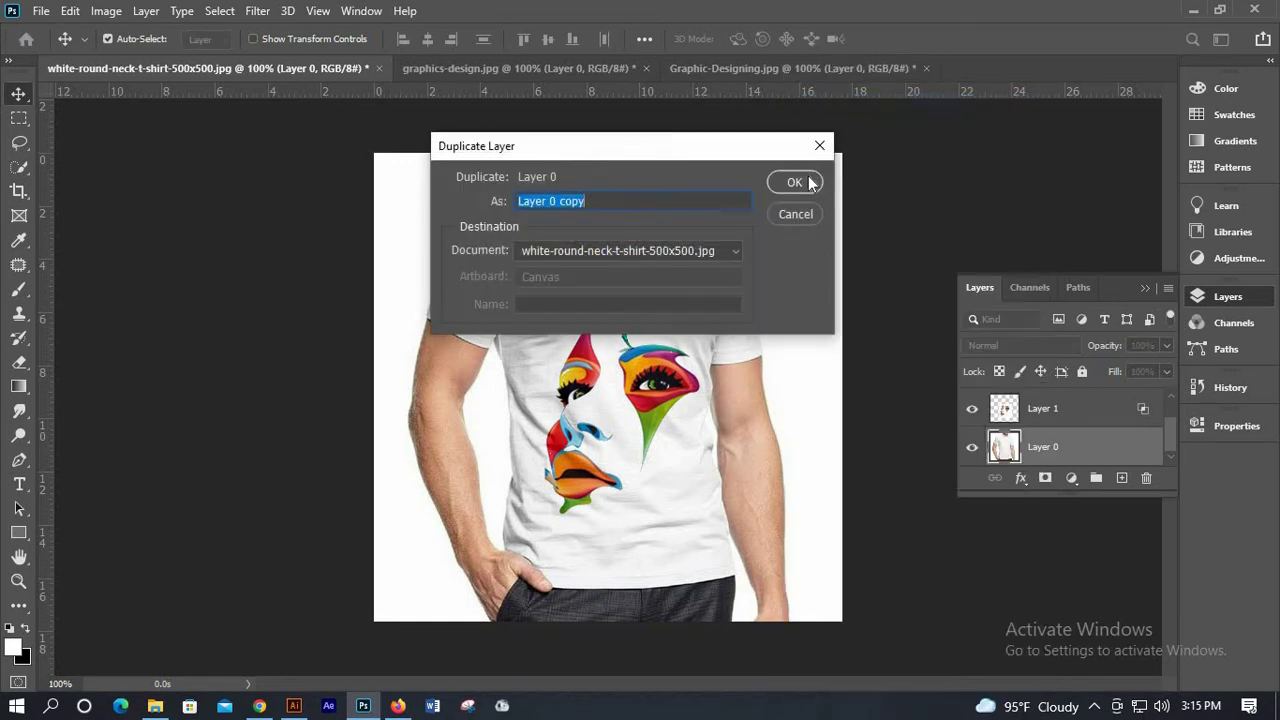
click(806, 182)
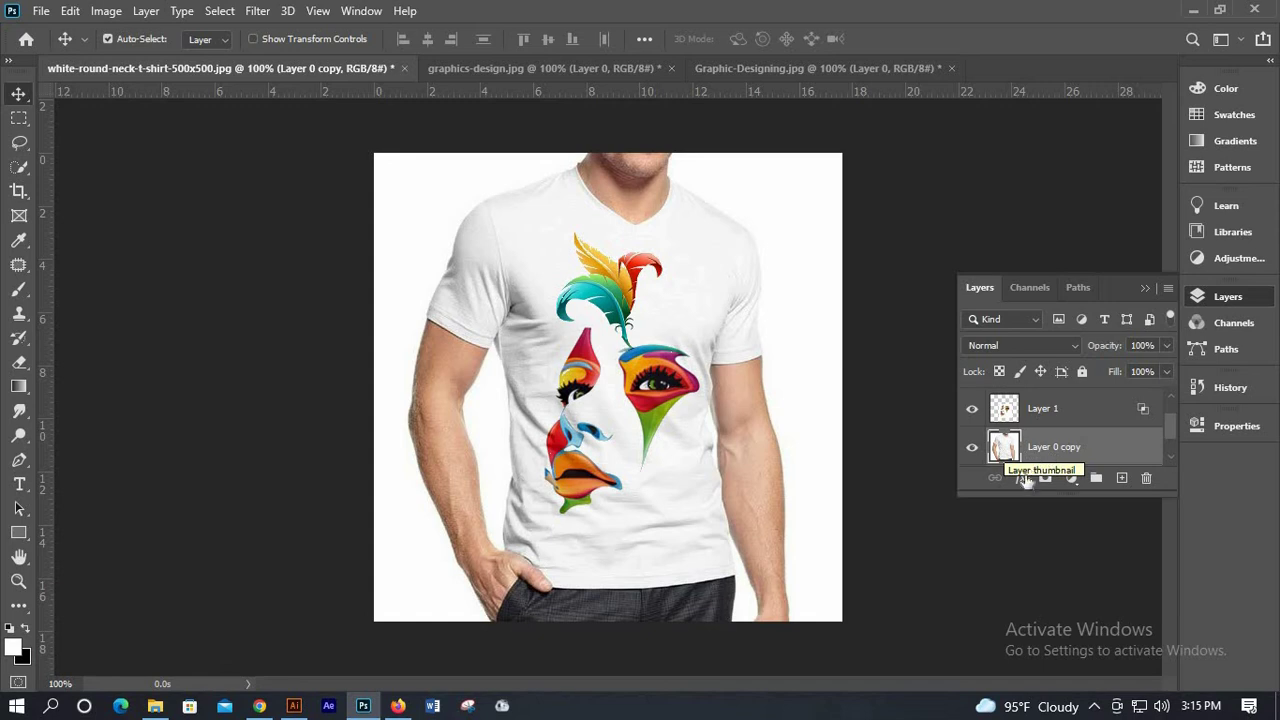
Add a trial Levels adjustment layer and try adjusting its highlights.
click(1070, 484)
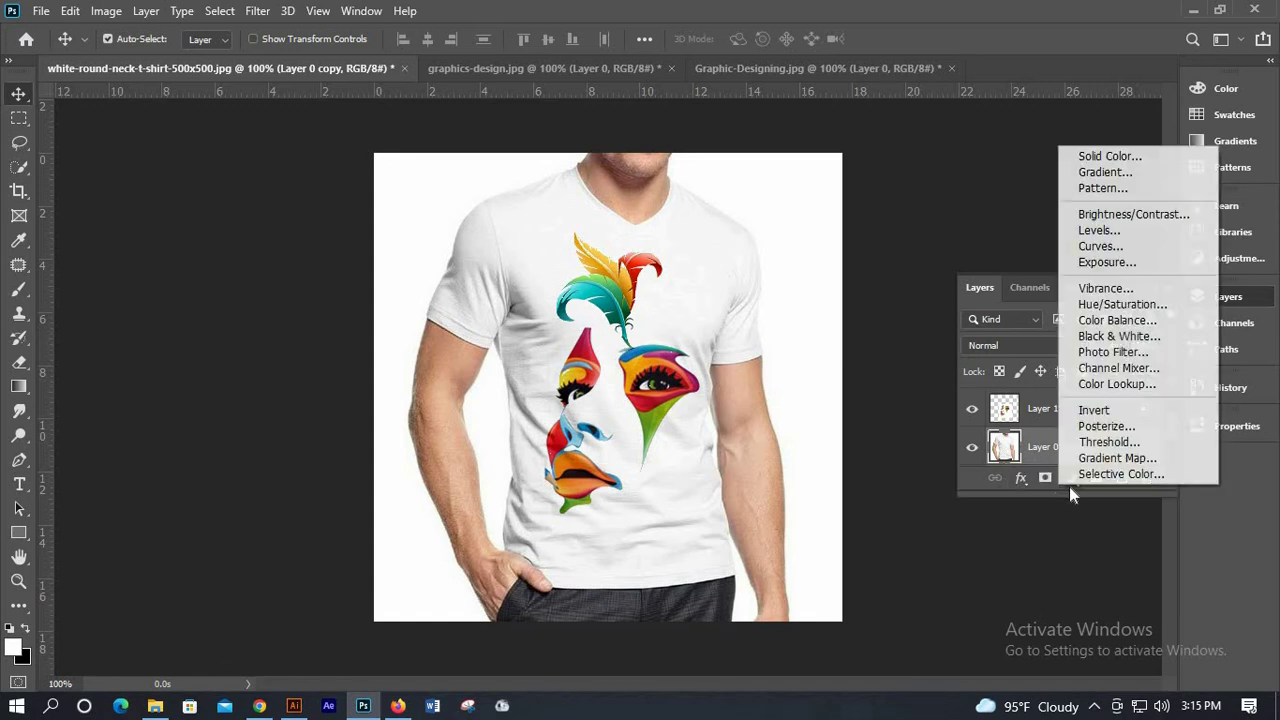
click(1098, 231)
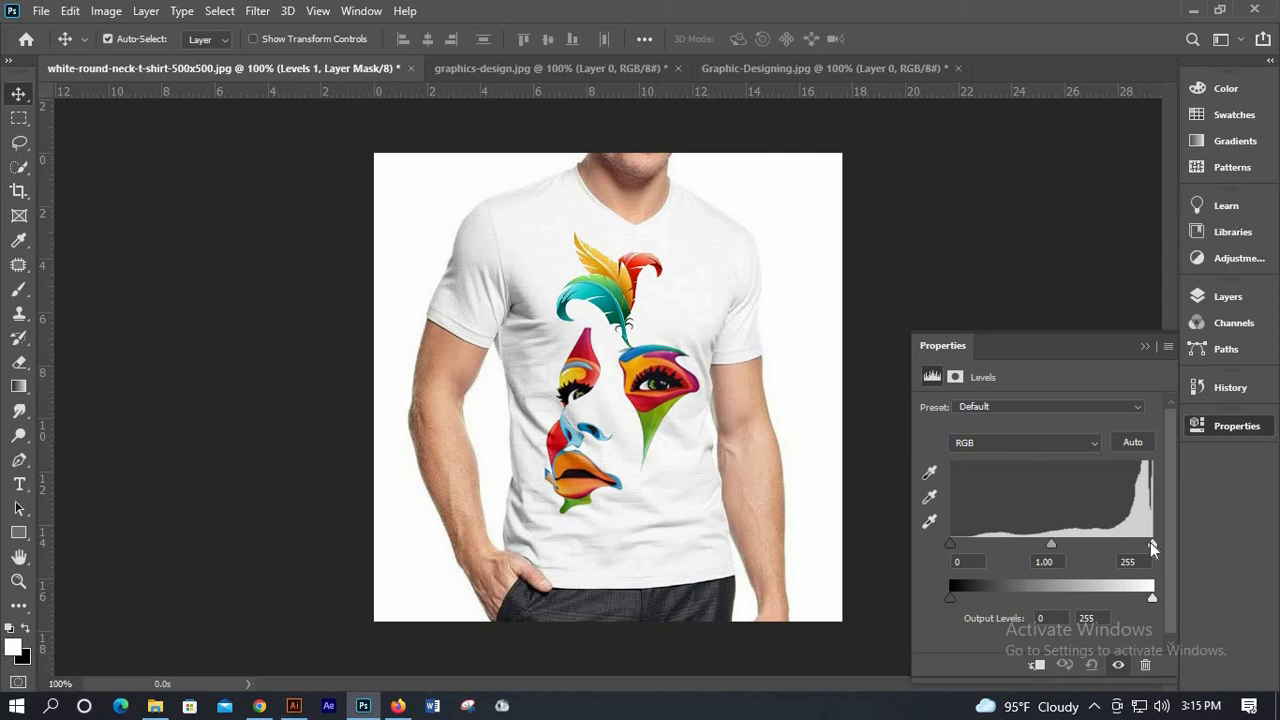
click(1150, 543)
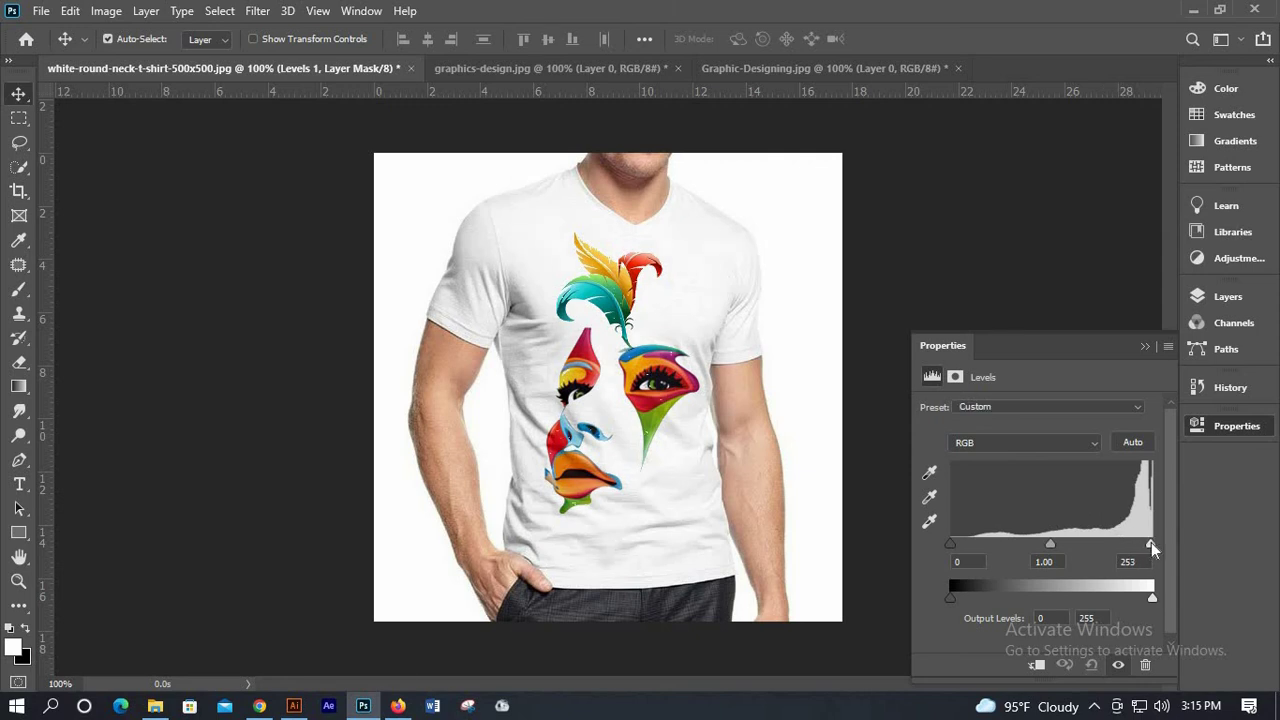
click(1145, 347)
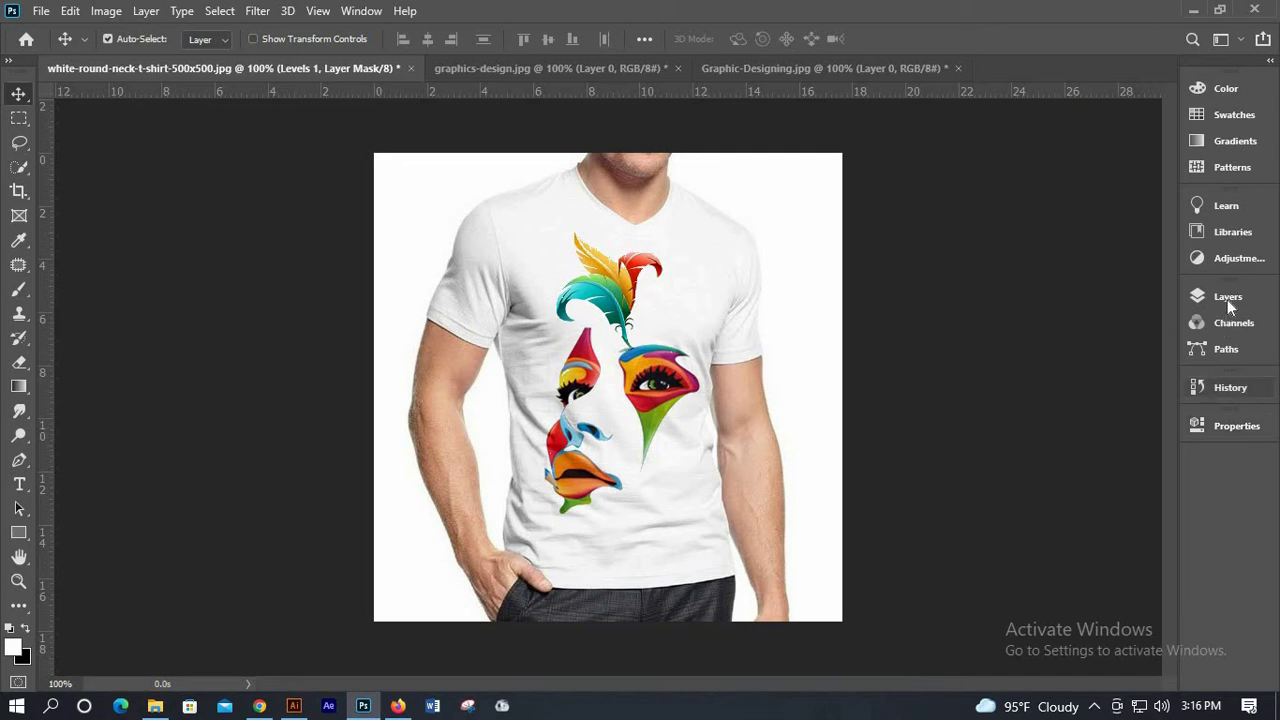
Delete the Levels 1 layer and bring up Curves for Layer 0 copy.
key(F7)
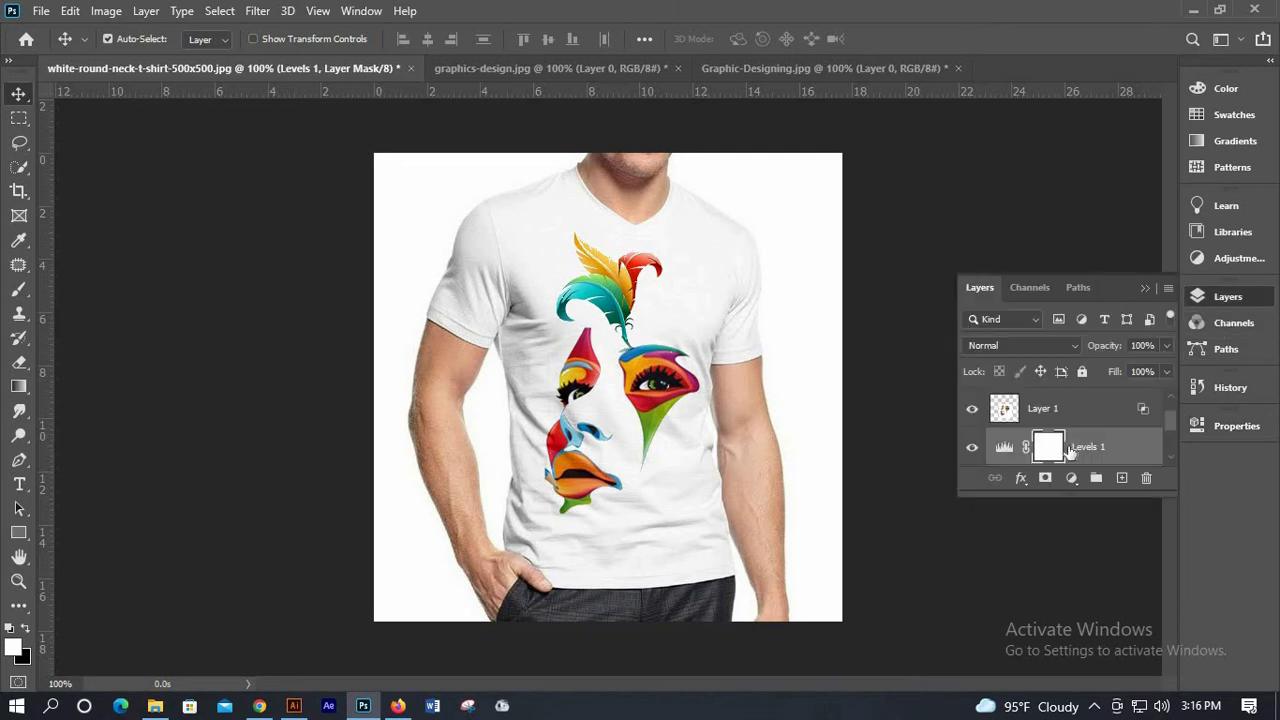
key(Delete)
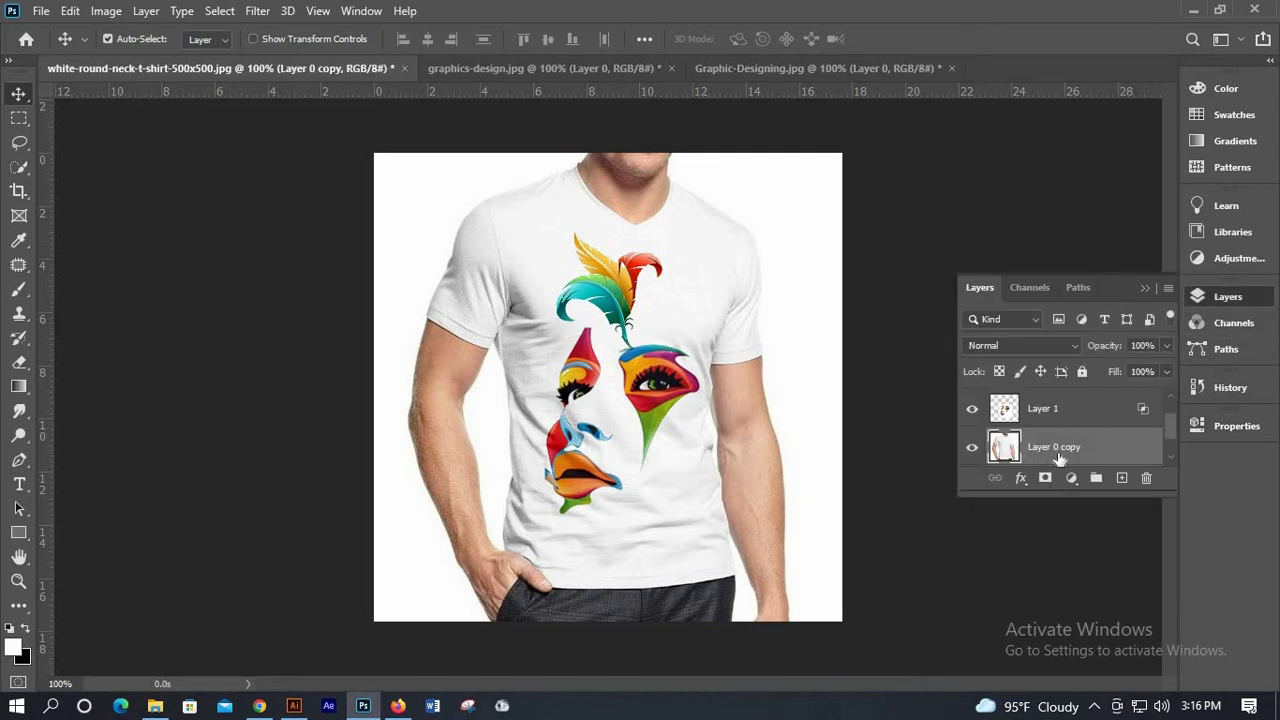
key(ctrl+m)
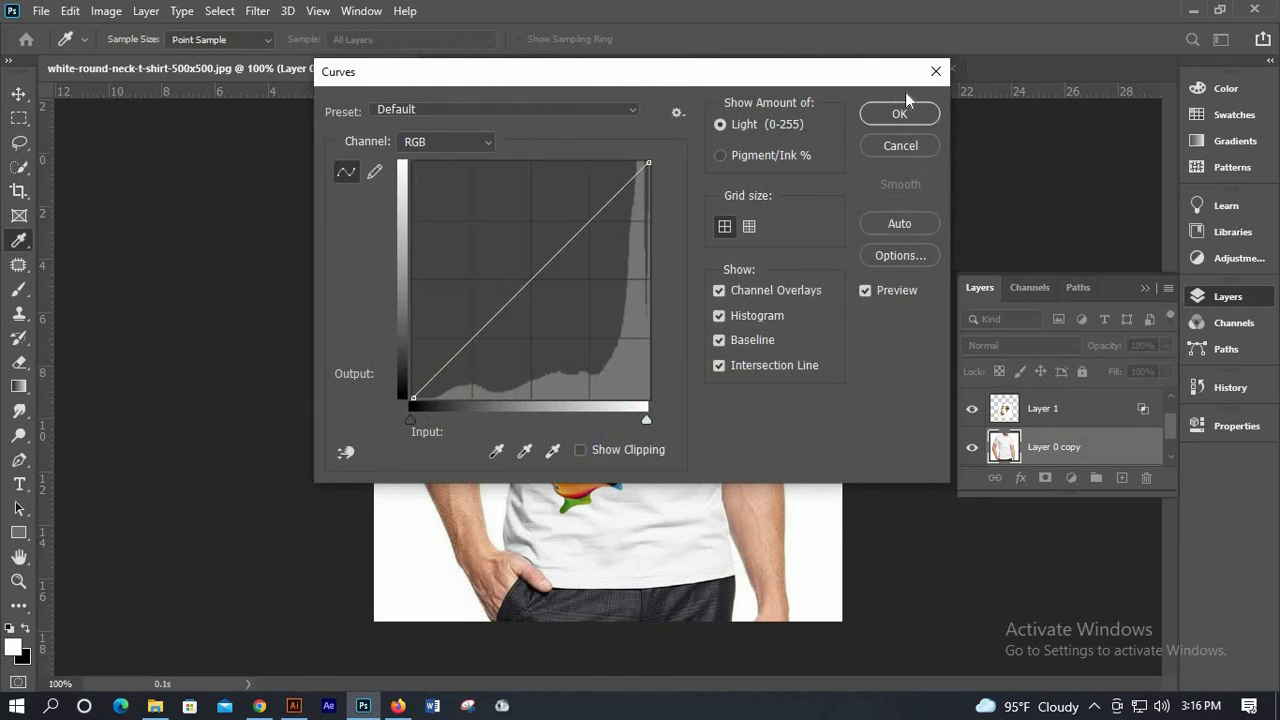
Apply a steep darkening curve (Input 230, Output 68) to Layer 0 copy.
drag(607, 71, 1096, 89)
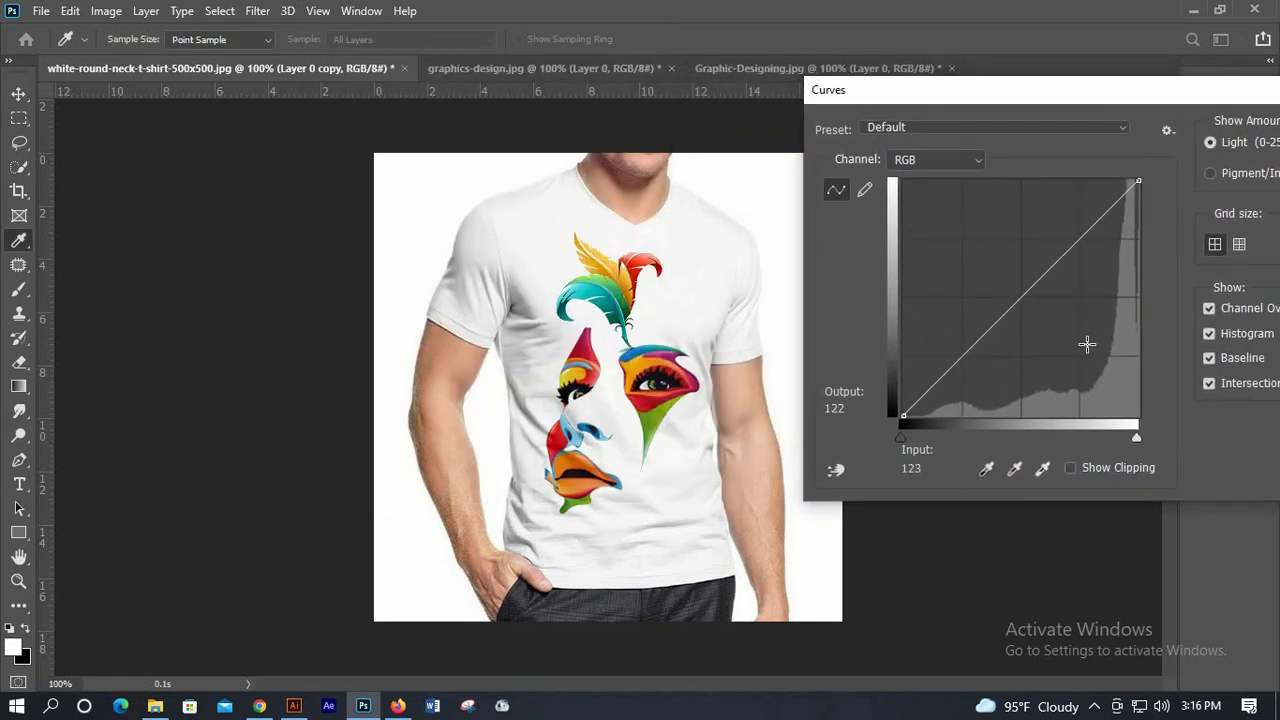
drag(1087, 344, 1115, 353)
drag(1034, 96, 806, 110)
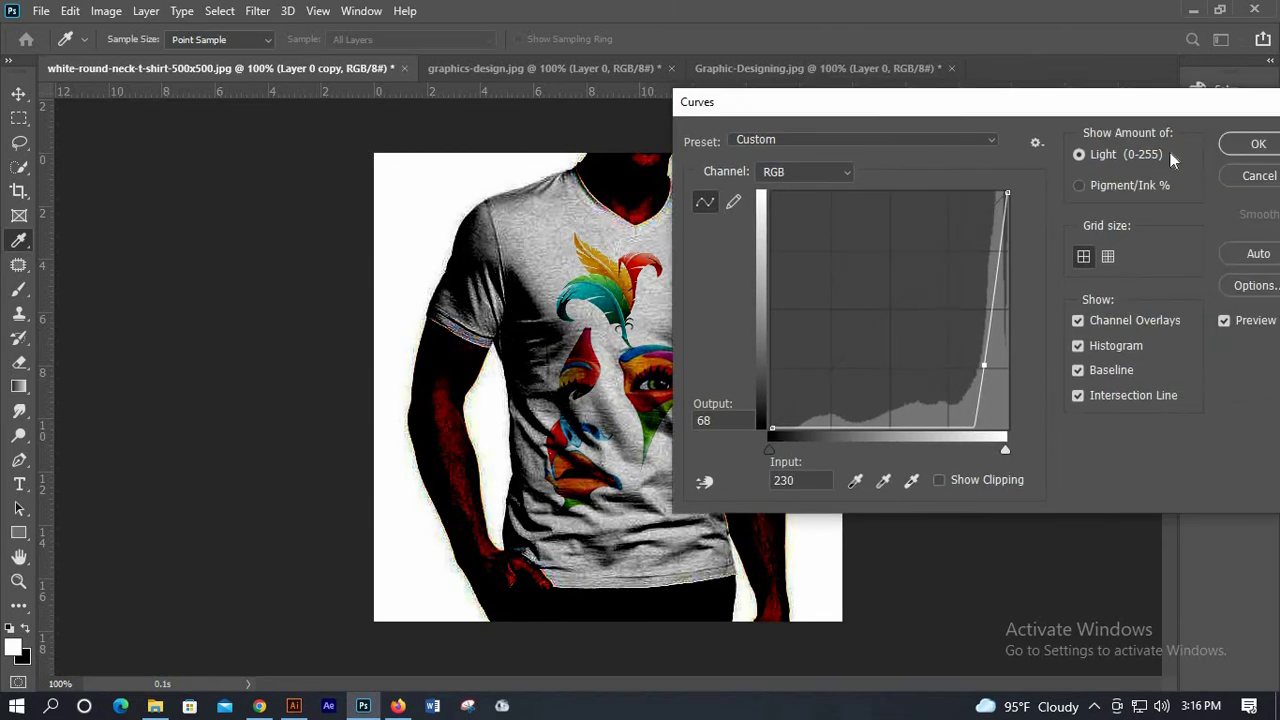
click(1160, 145)
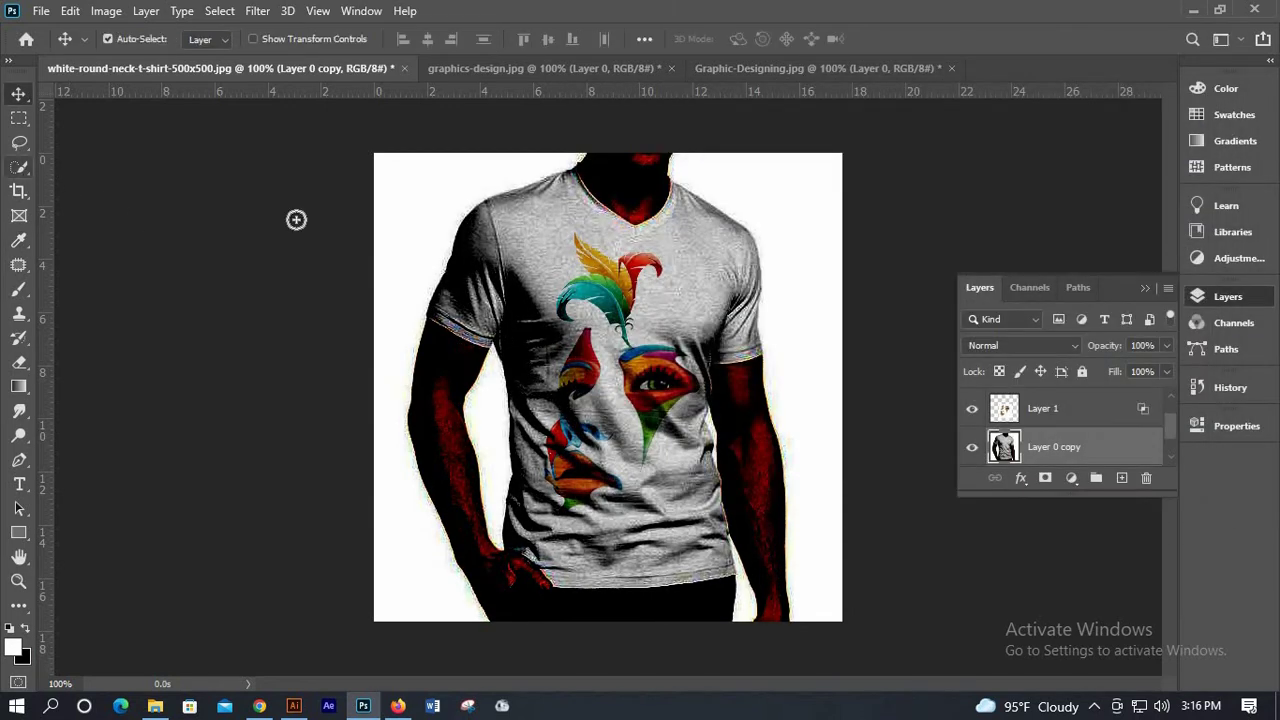
Quick-select the shirt's chest, right sleeve, face graphic, hem and V-neck, then copy it to Layer 3.
key(w)
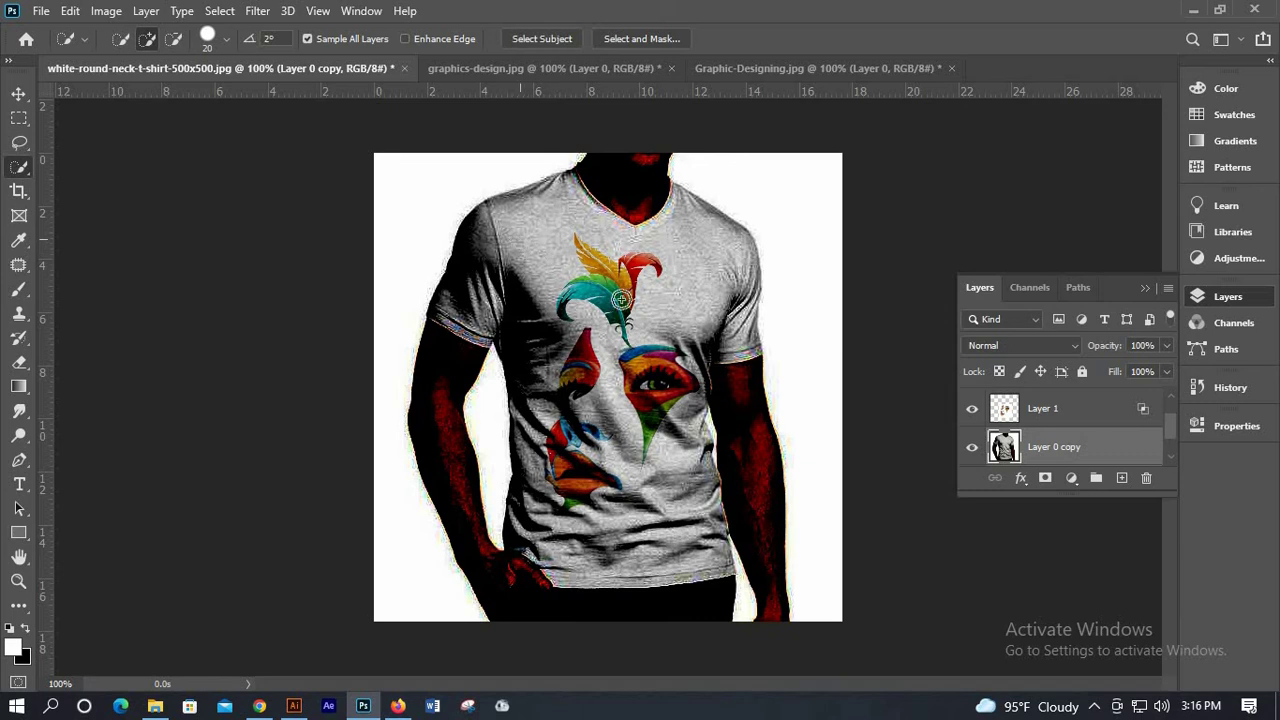
drag(621, 299, 700, 272)
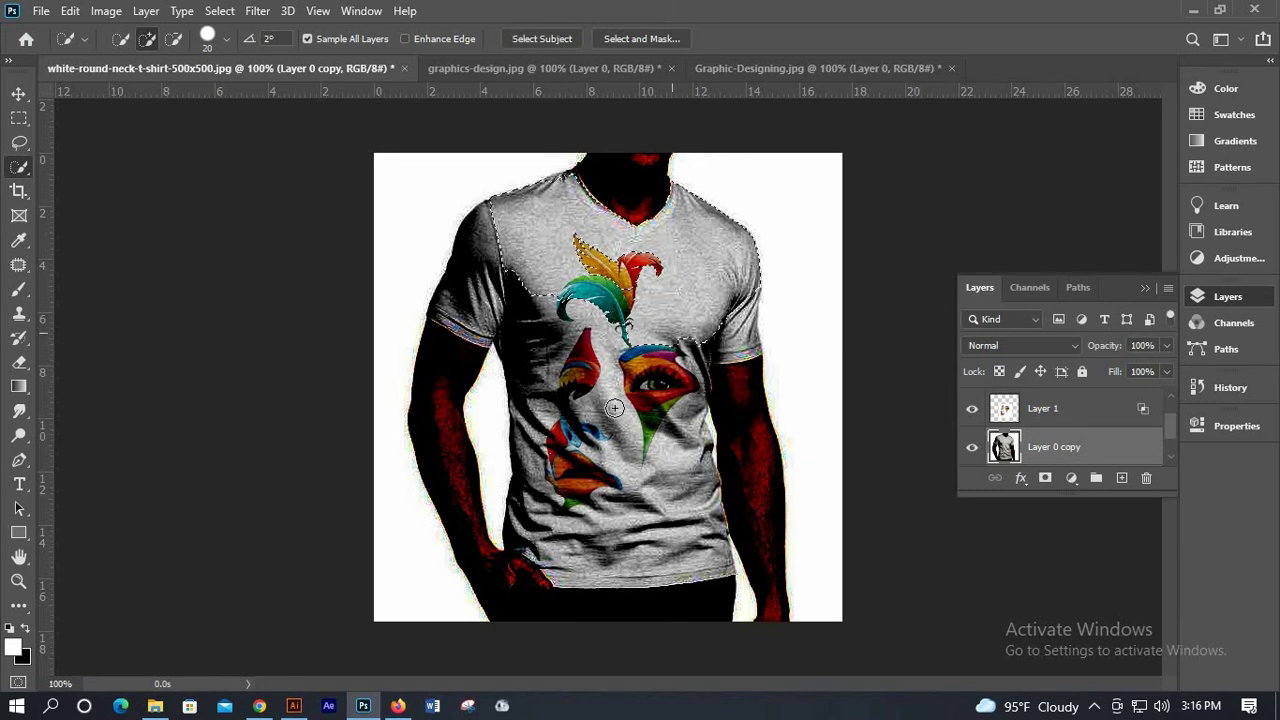
mouse_move(614, 408)
mouse_down()
mouse_move(556, 377)
mouse_move(518, 310)
mouse_move(480, 297)
mouse_move(452, 335)
mouse_up()
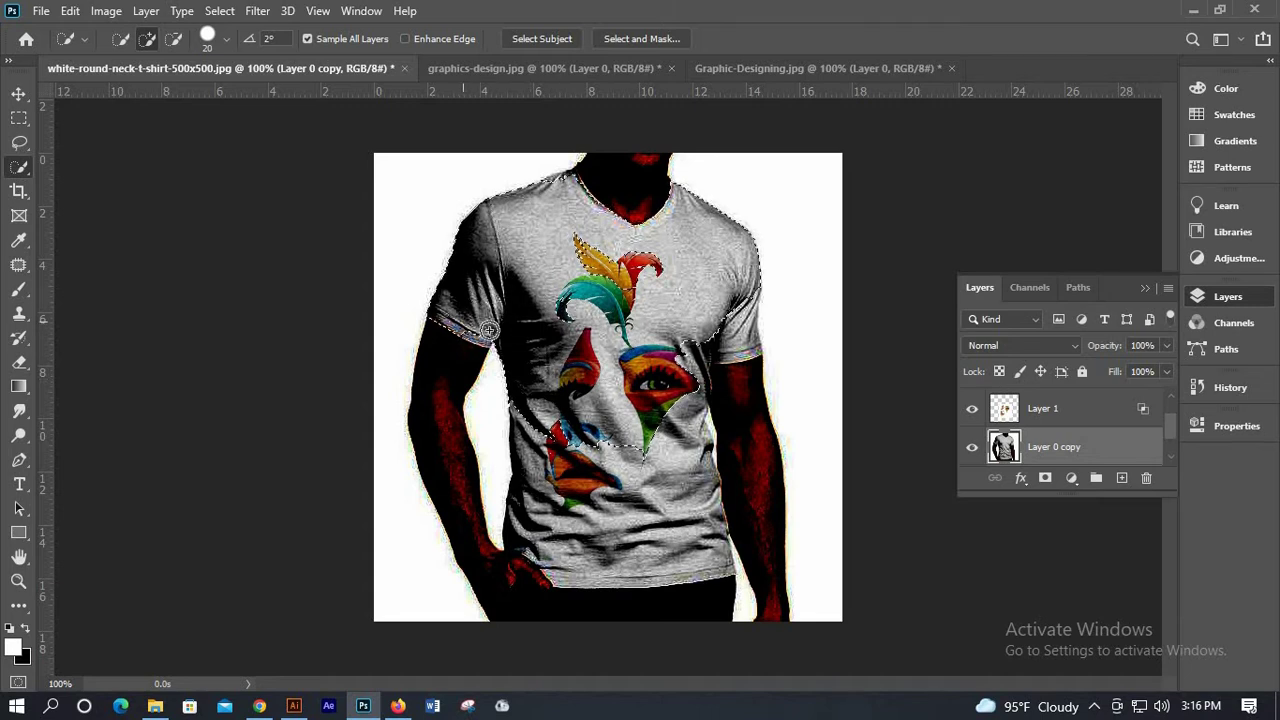
mouse_move(737, 311)
mouse_down()
mouse_move(741, 335)
mouse_move(690, 355)
mouse_up()
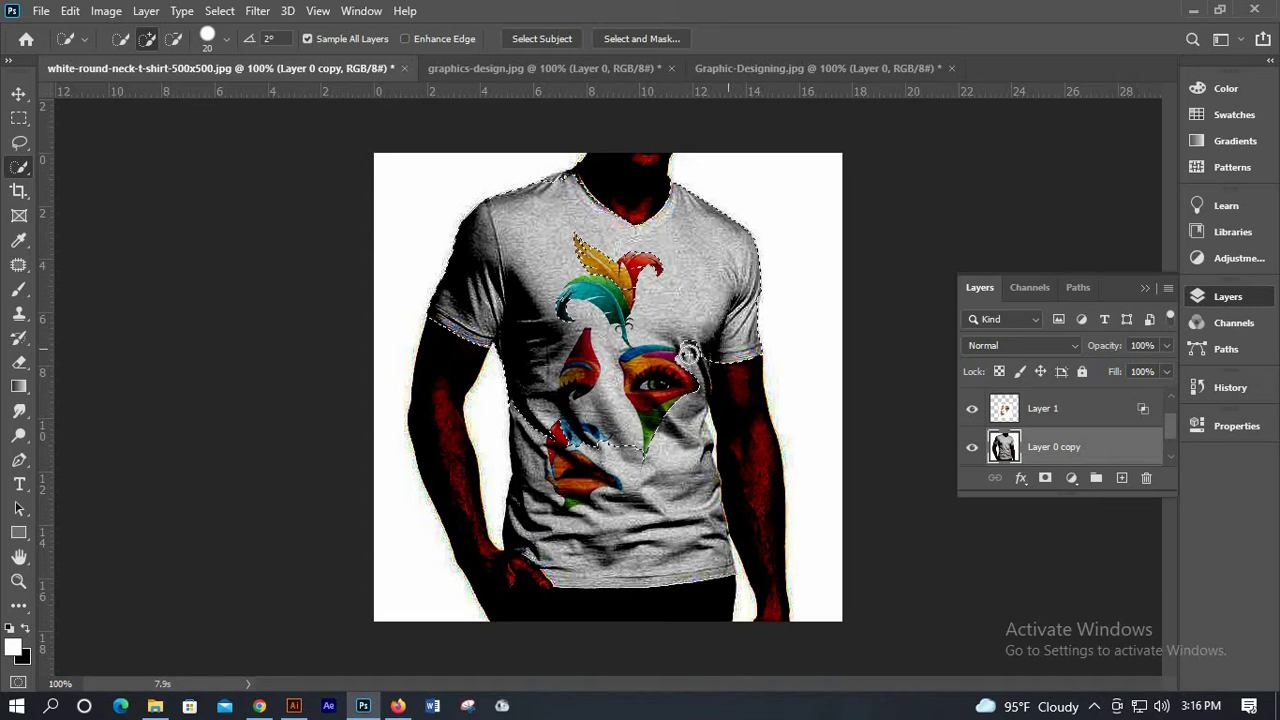
mouse_move(652, 470)
mouse_down()
mouse_move(655, 483)
mouse_move(566, 461)
mouse_move(533, 437)
mouse_move(535, 505)
mouse_up()
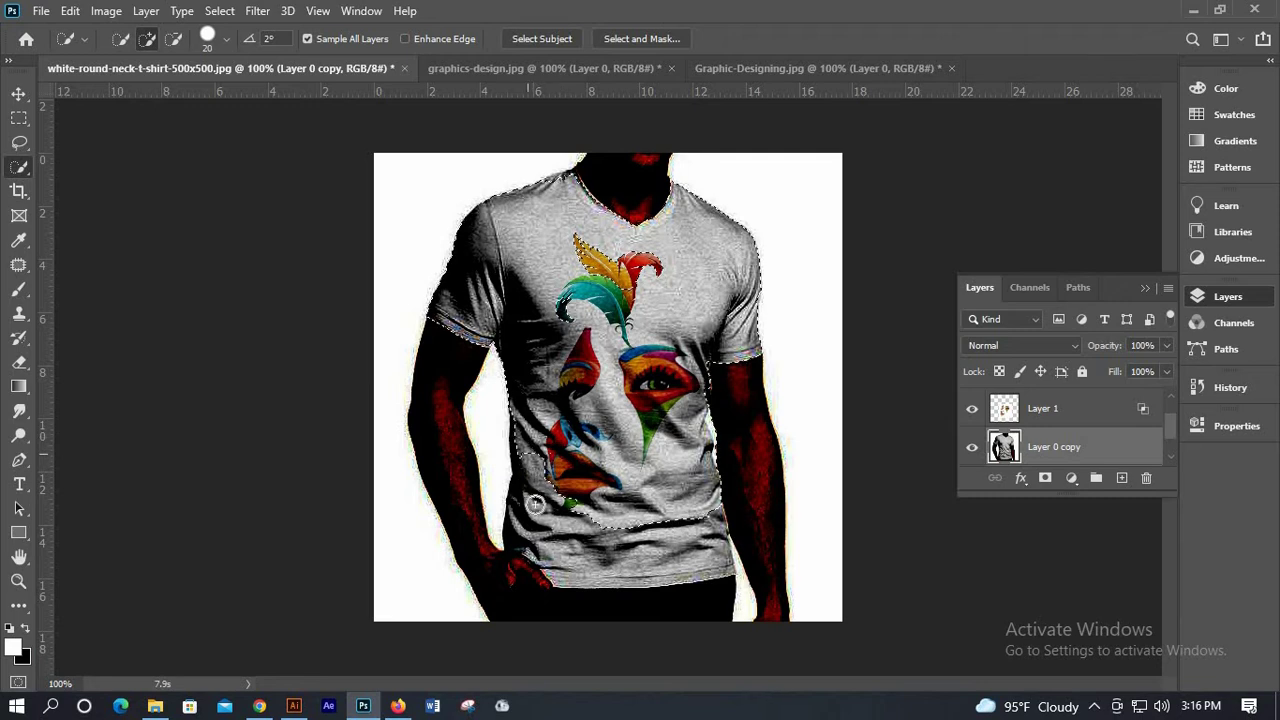
drag(546, 548, 573, 562)
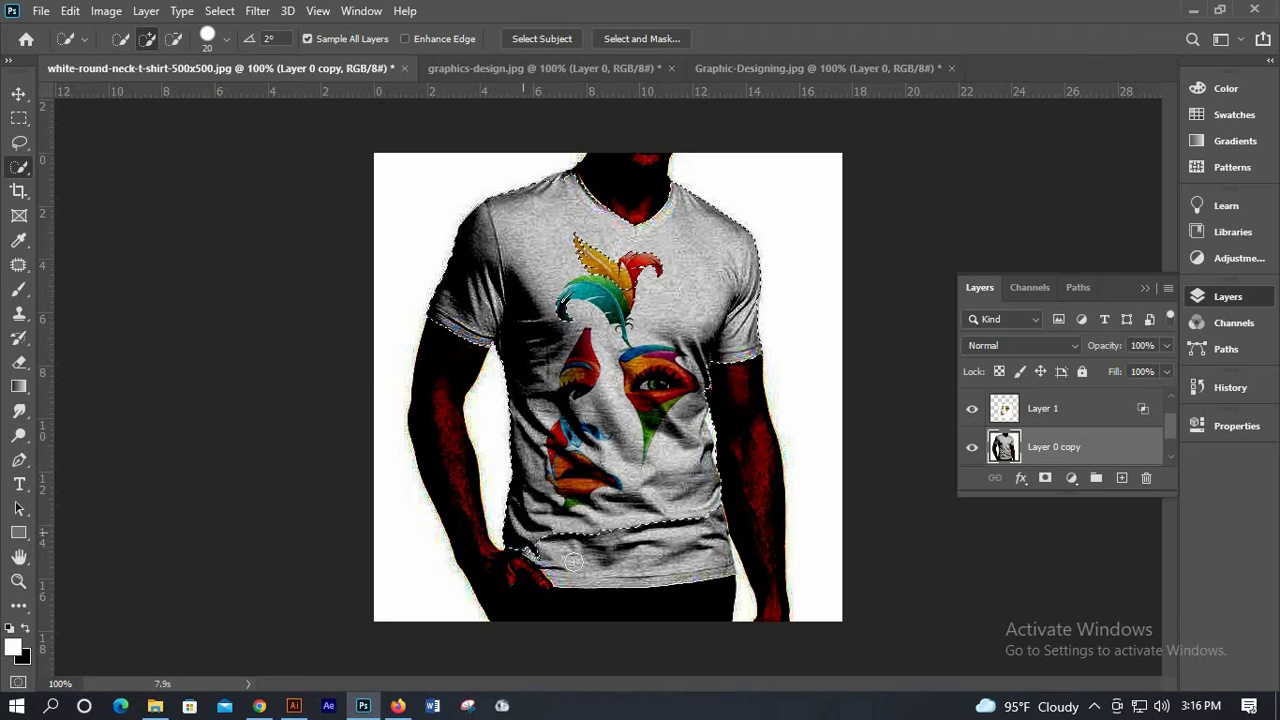
mouse_move(688, 558)
mouse_down()
mouse_move(726, 429)
mouse_move(751, 409)
mouse_up()
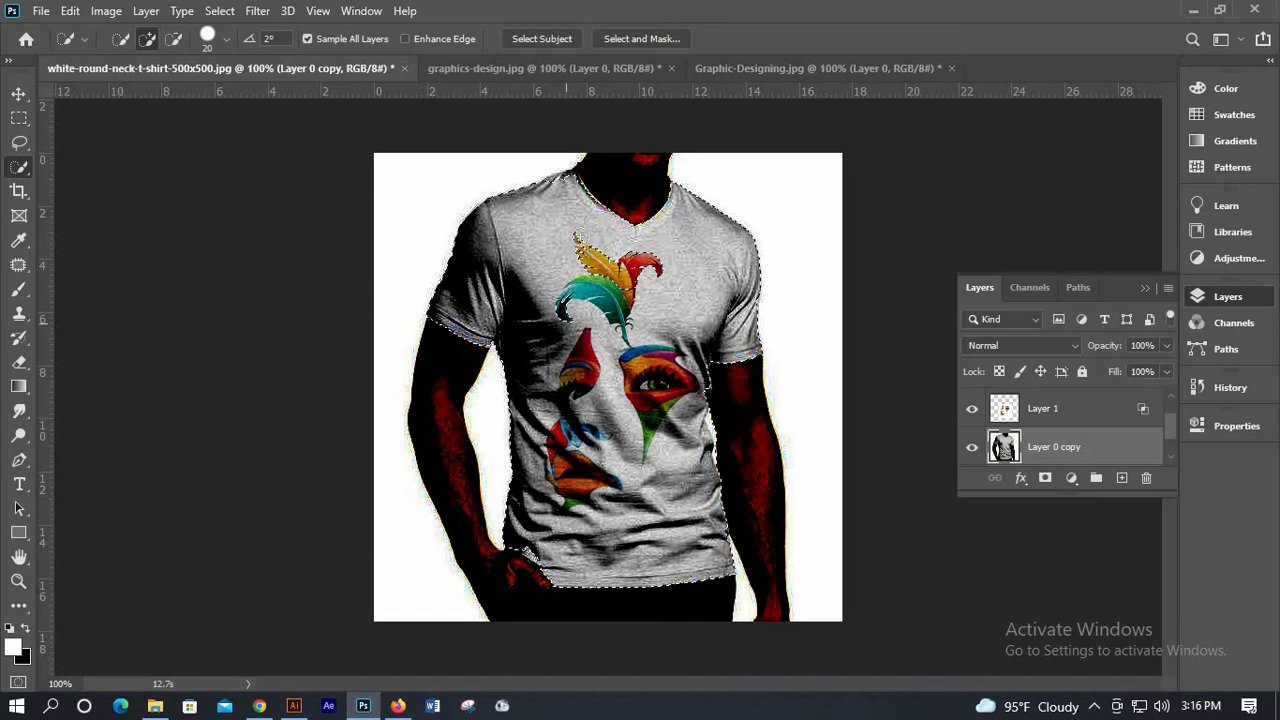
drag(577, 291, 646, 222)
key(ctrl+j)
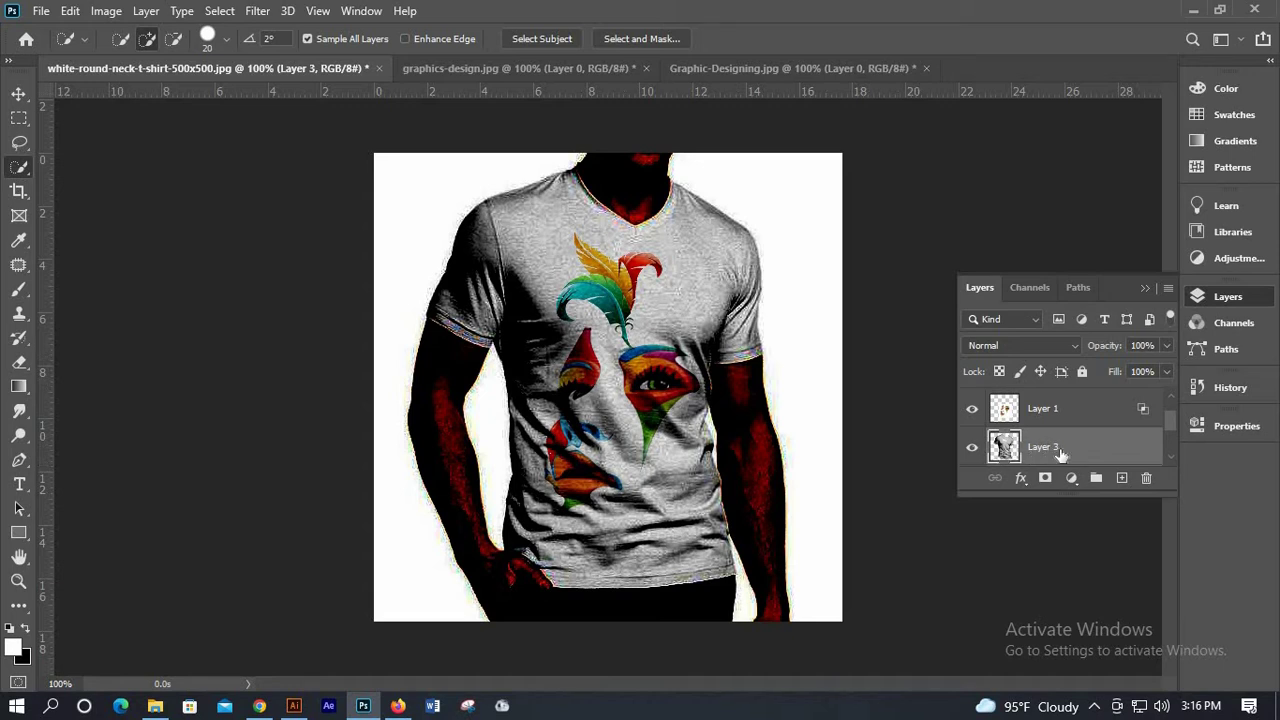
Delete the darkened Layer 0 copy, select Layer 3 and bring up Curves.
scroll(1061, 455, down, 1)
click(1046, 453)
key(Delete)
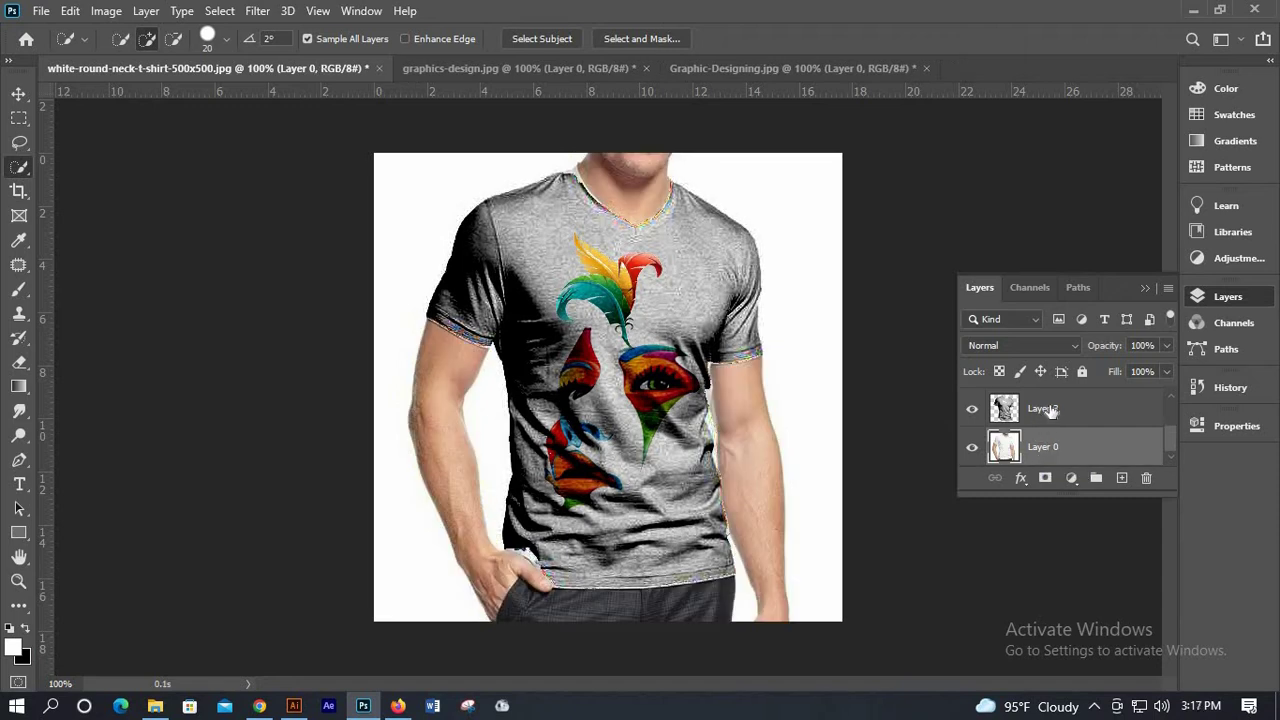
click(1044, 410)
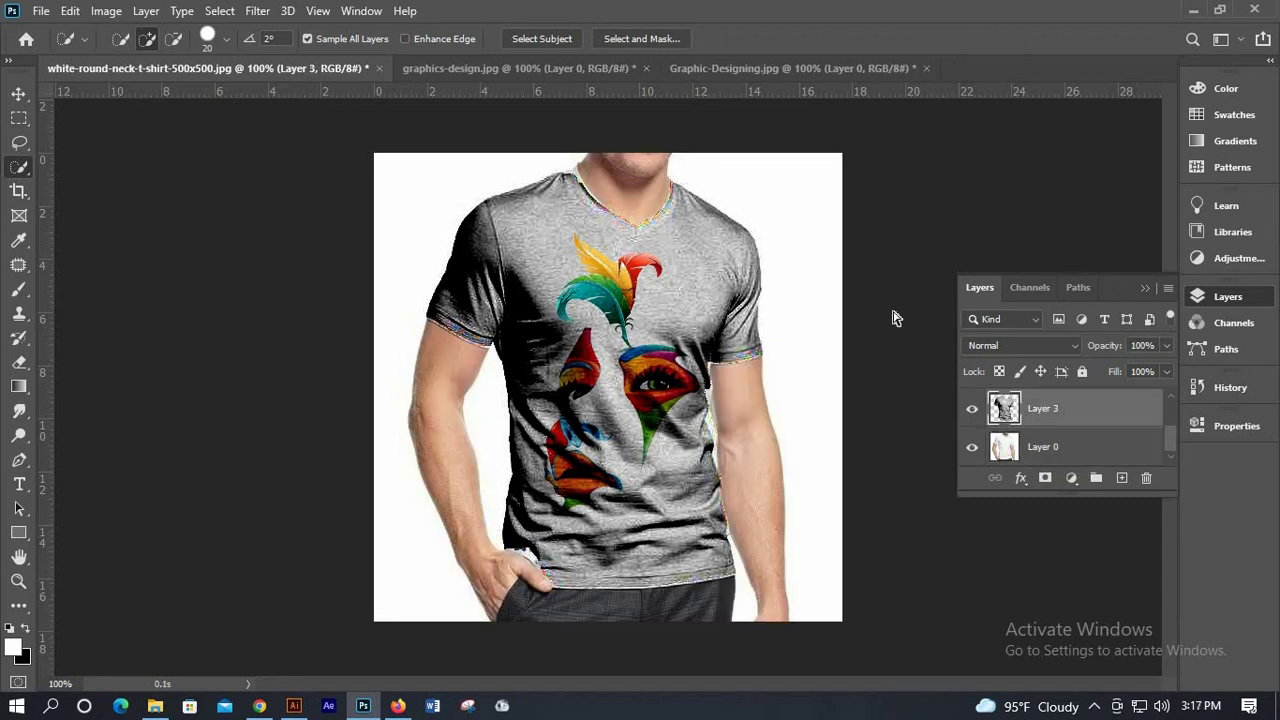
key(ctrl+m)
Preview brightening and darkening curves on Layer 3's shirt, then cancel without changes.
drag(913, 104, 1101, 107)
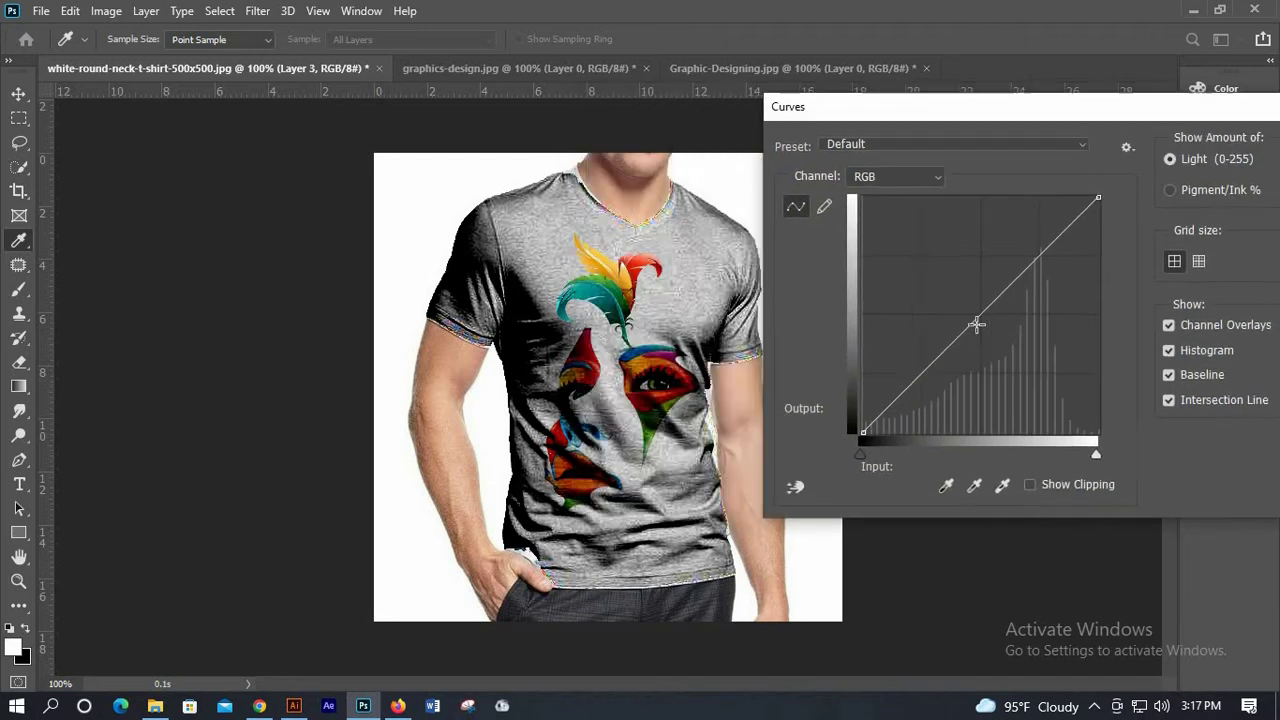
mouse_move(970, 306)
mouse_down()
mouse_move(951, 294)
mouse_move(973, 298)
mouse_up()
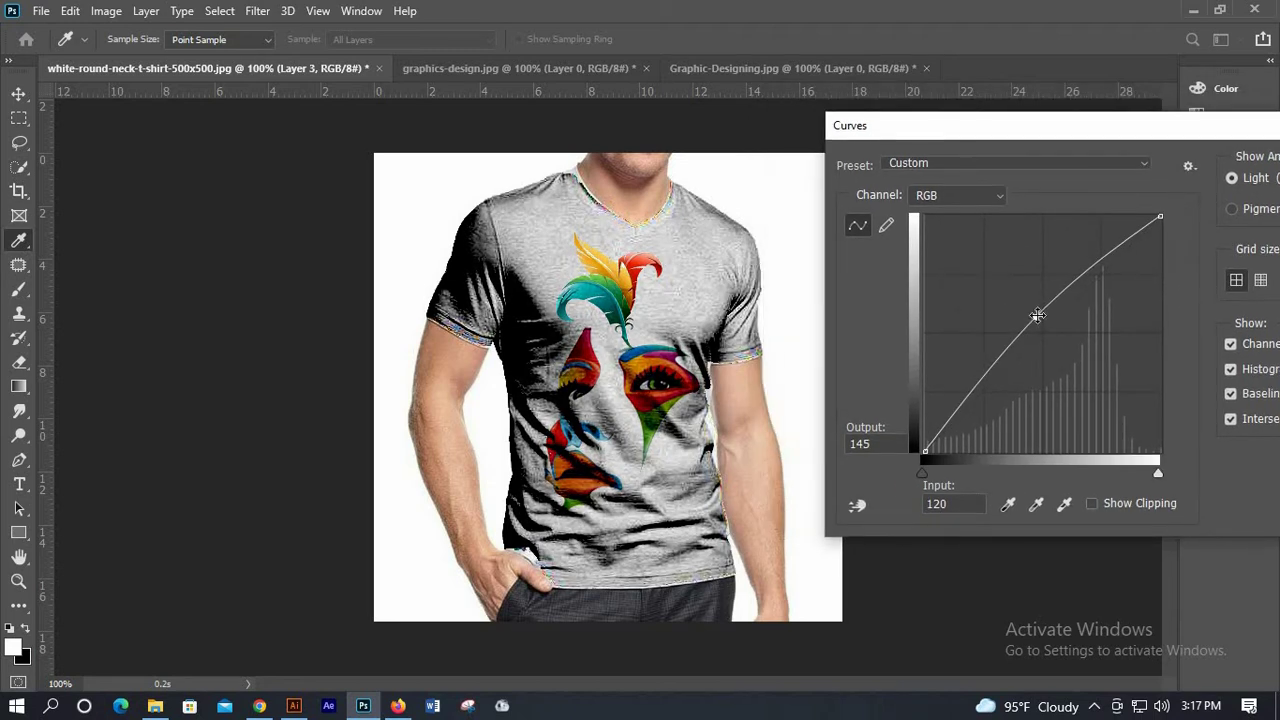
drag(1055, 322, 1072, 332)
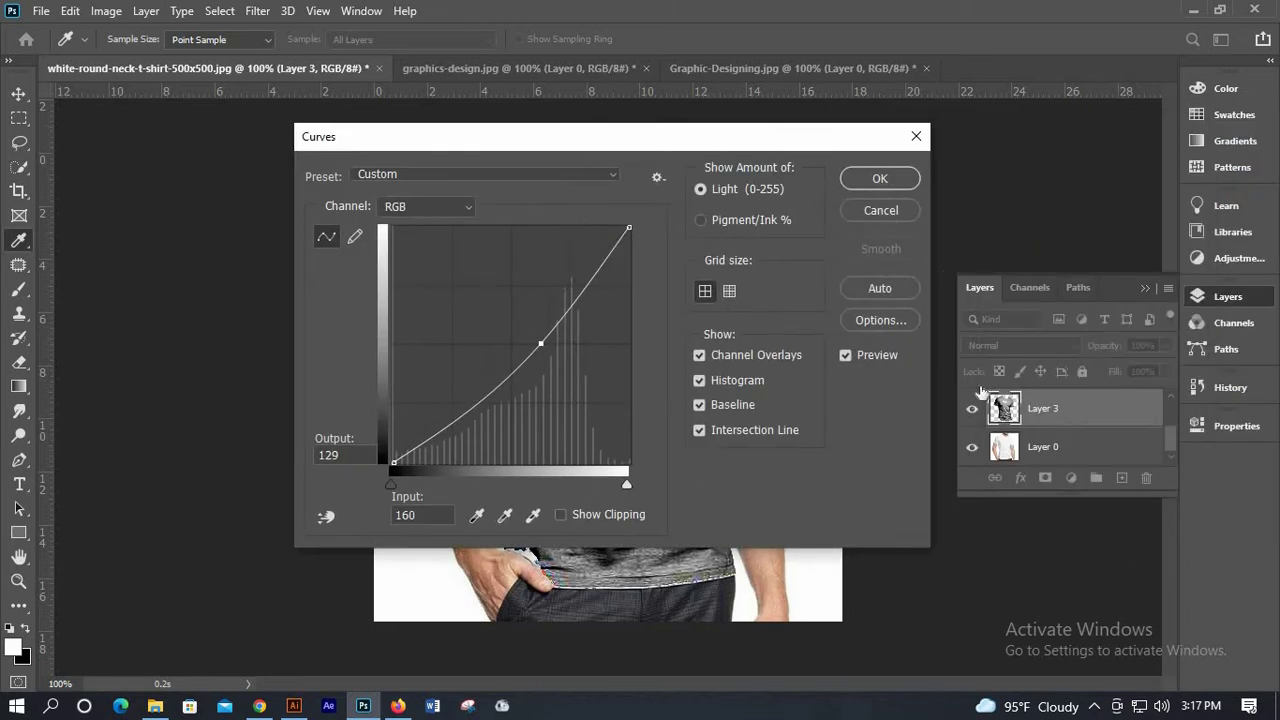
key(Escape)
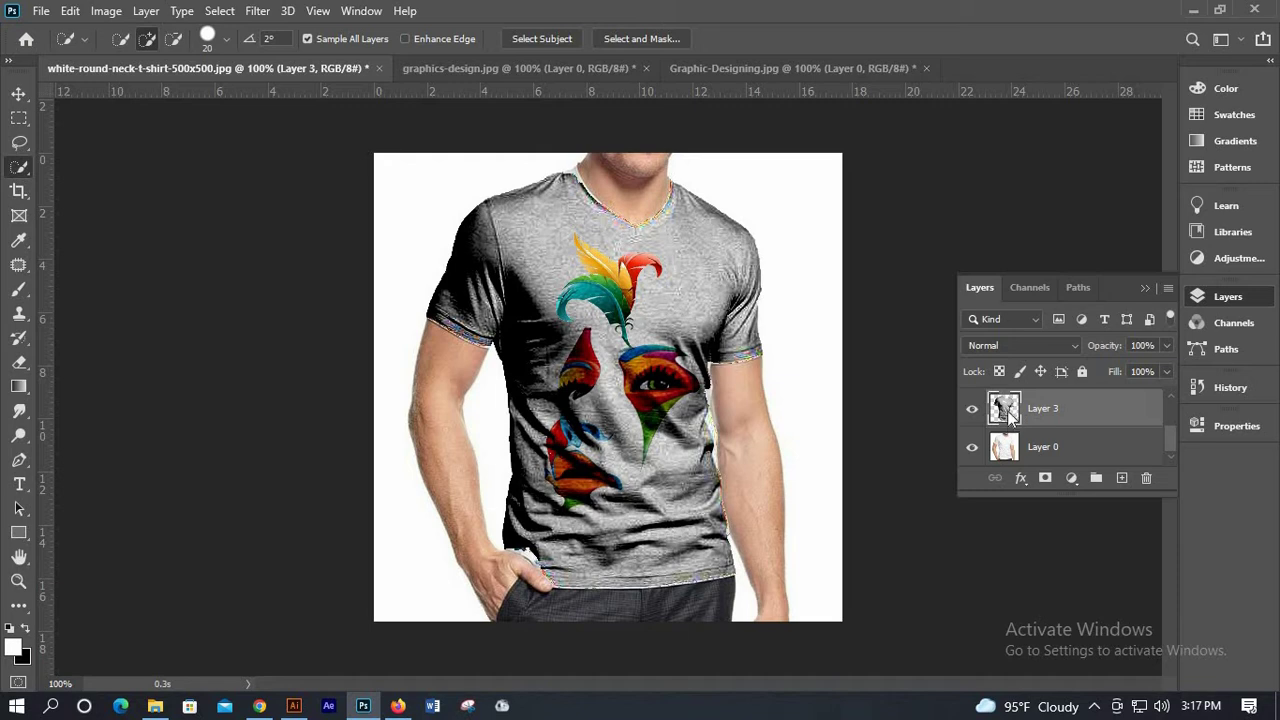
Clear Layer 3's grey shirt pixels inside its own selection and add an empty Layer 4.
ctrl+click(1016, 423)
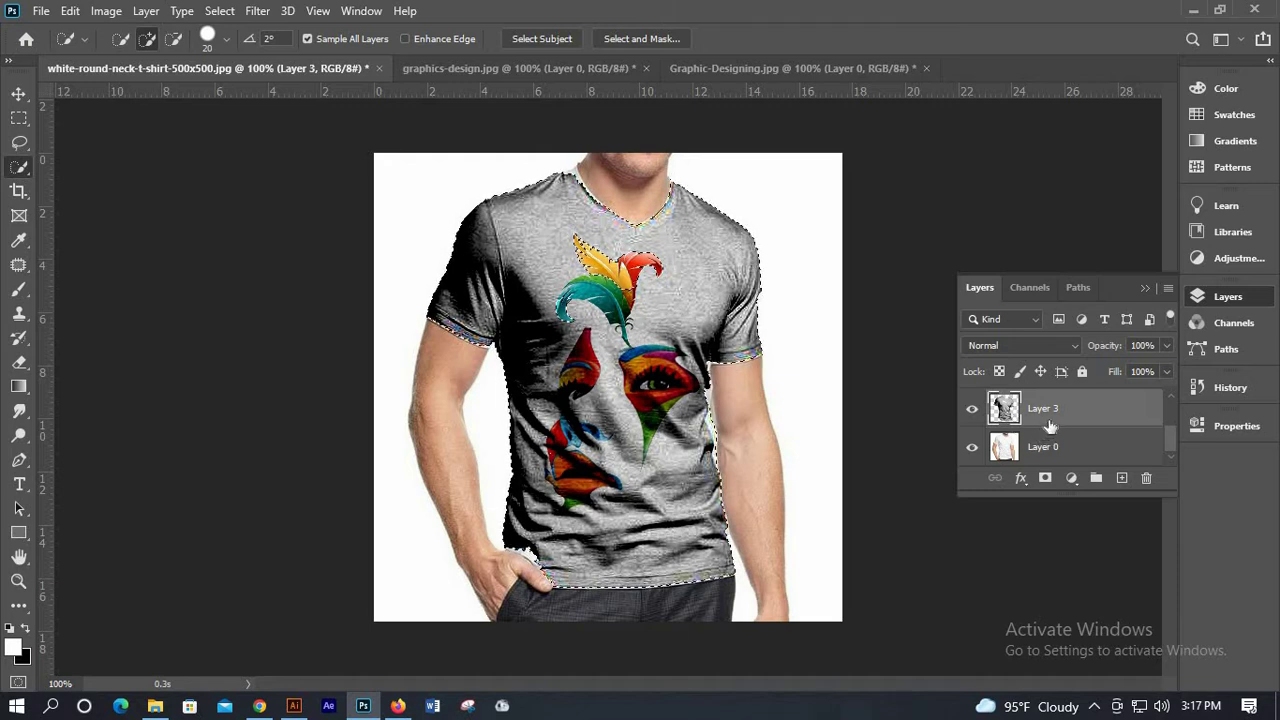
key(Delete)
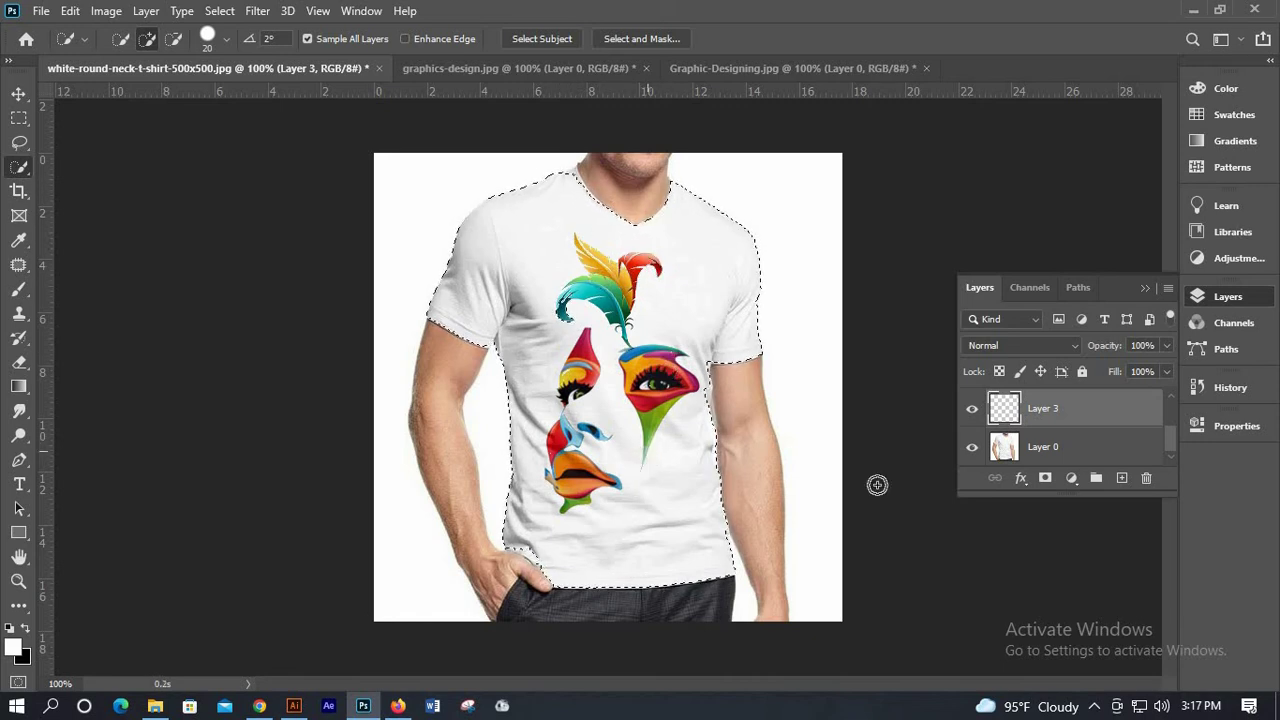
click(1048, 448)
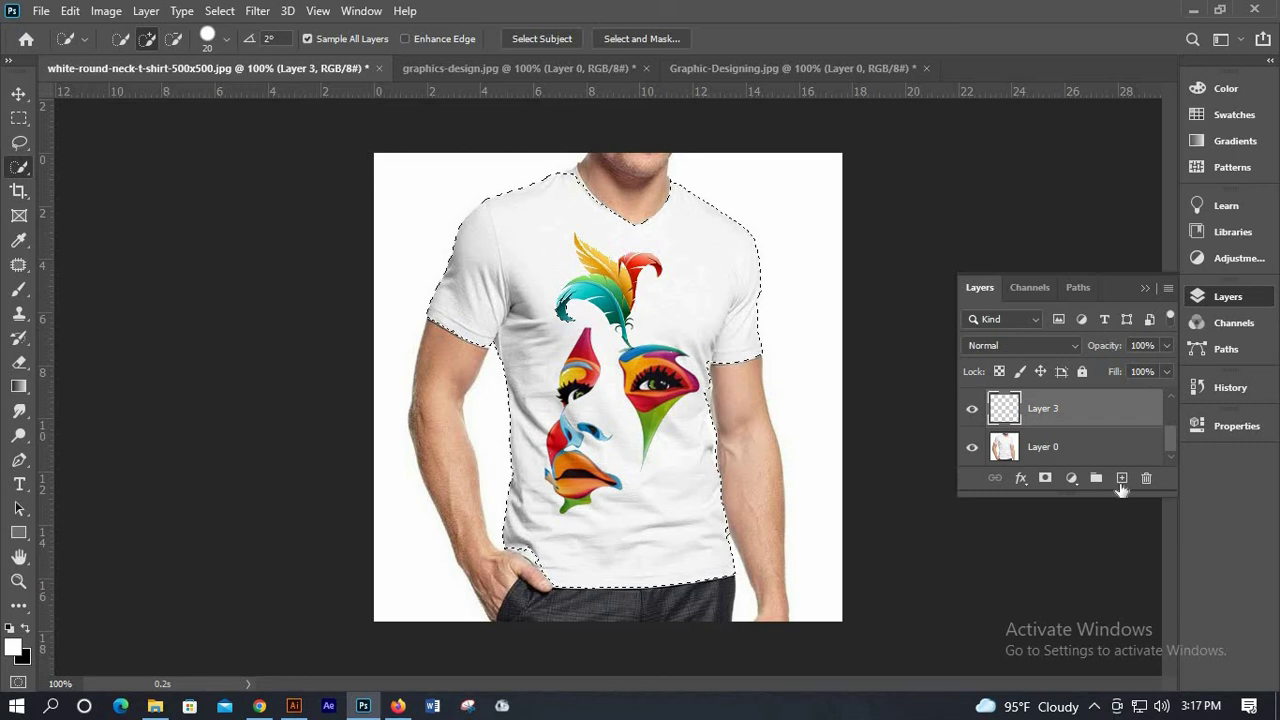
click(1121, 477)
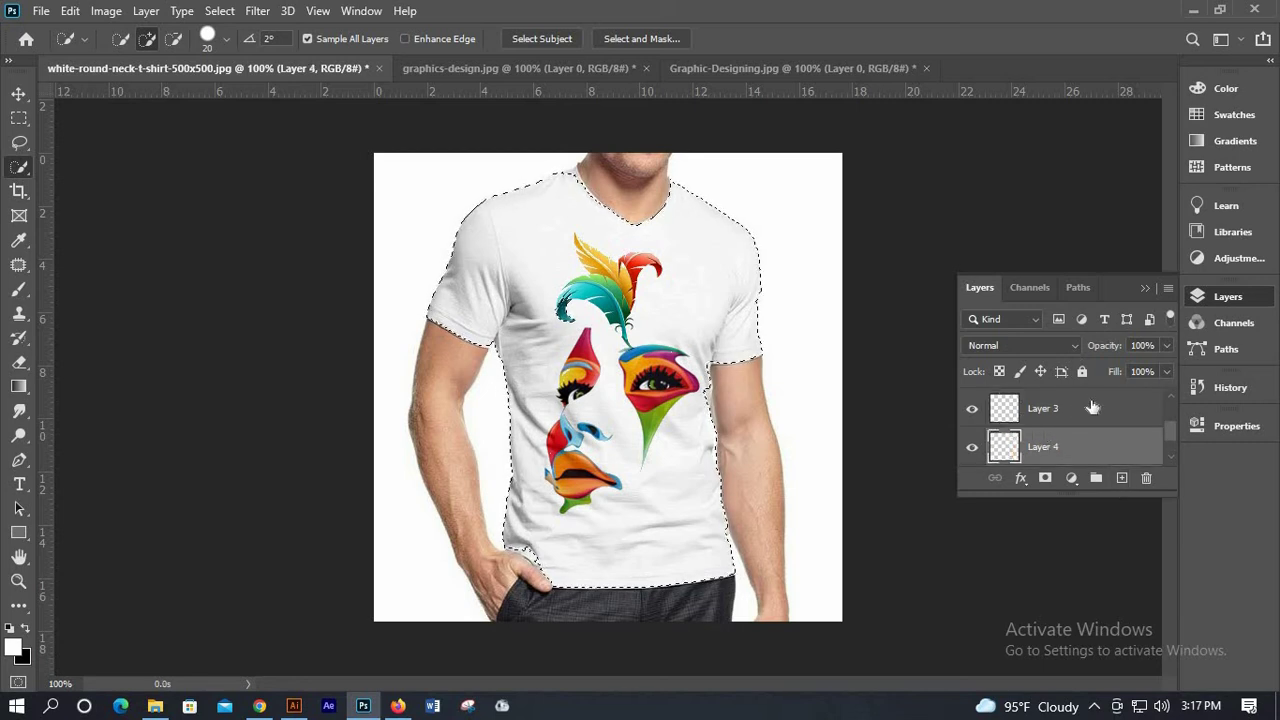
click(1071, 478)
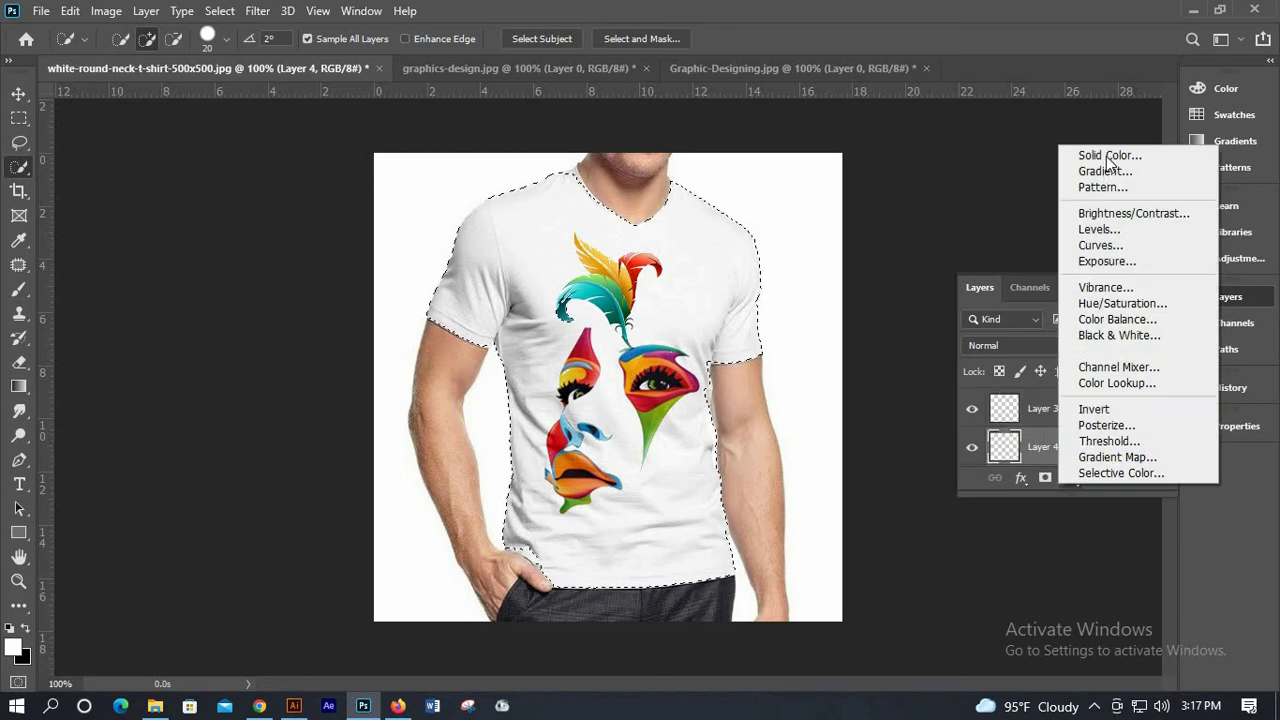
Add a light cyan (#8ff0f9) Solid Color fill layer masked to the shirt.
click(1106, 155)
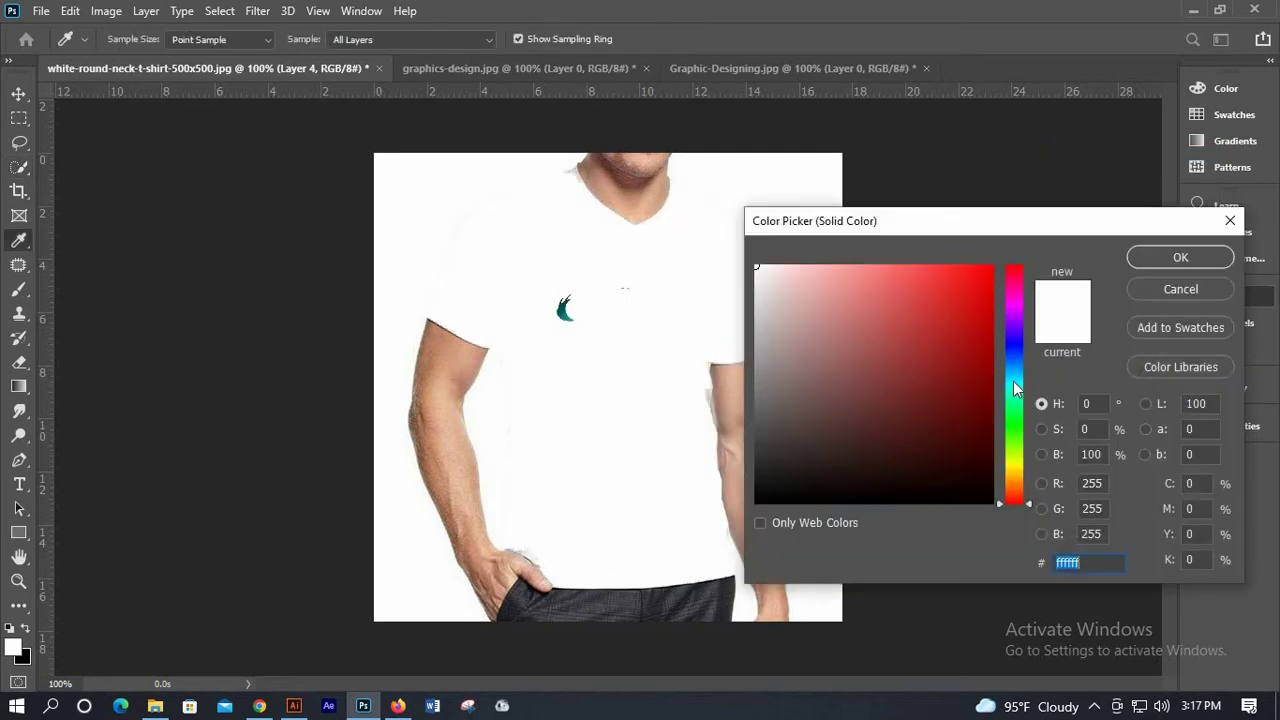
click(886, 277)
click(1013, 381)
click(862, 271)
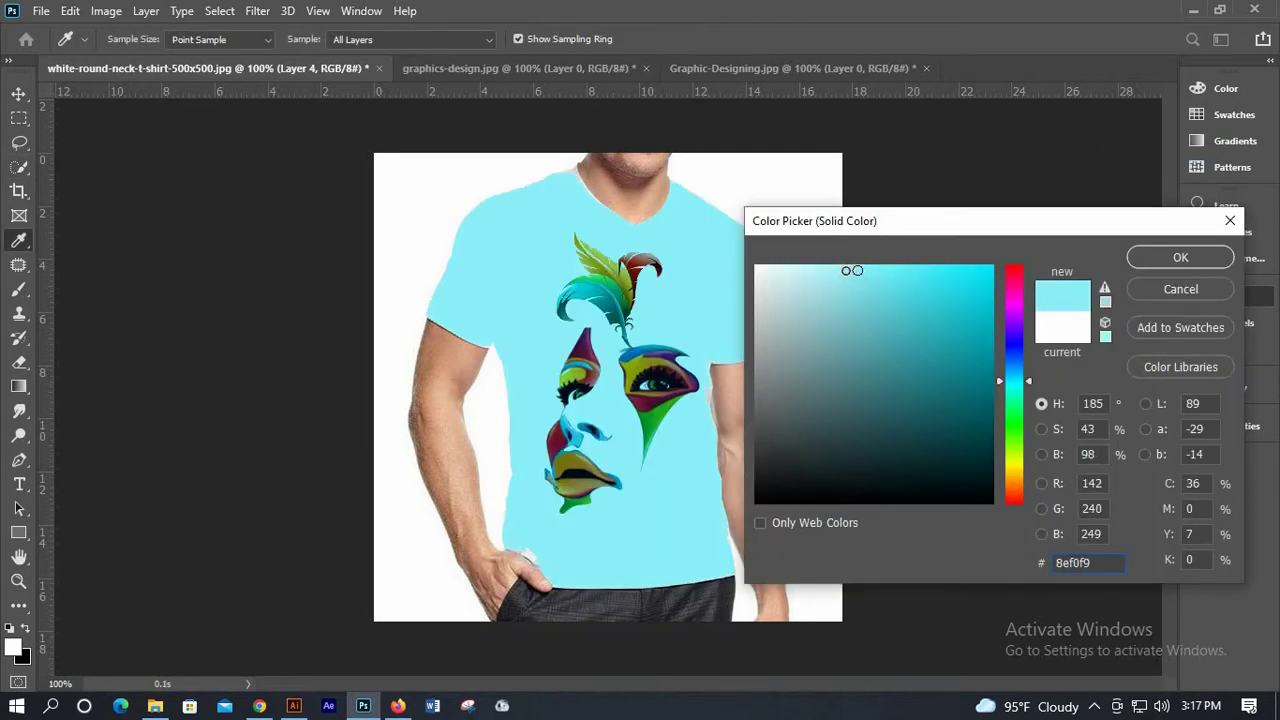
click(845, 272)
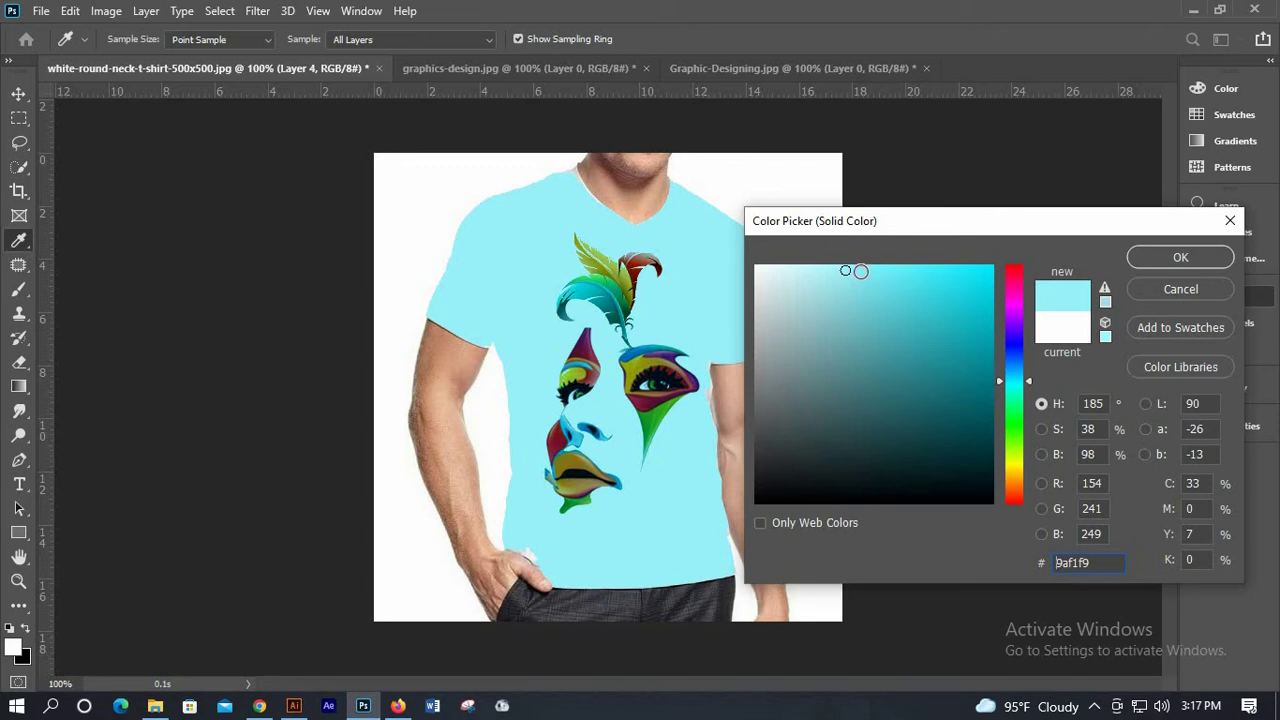
click(860, 271)
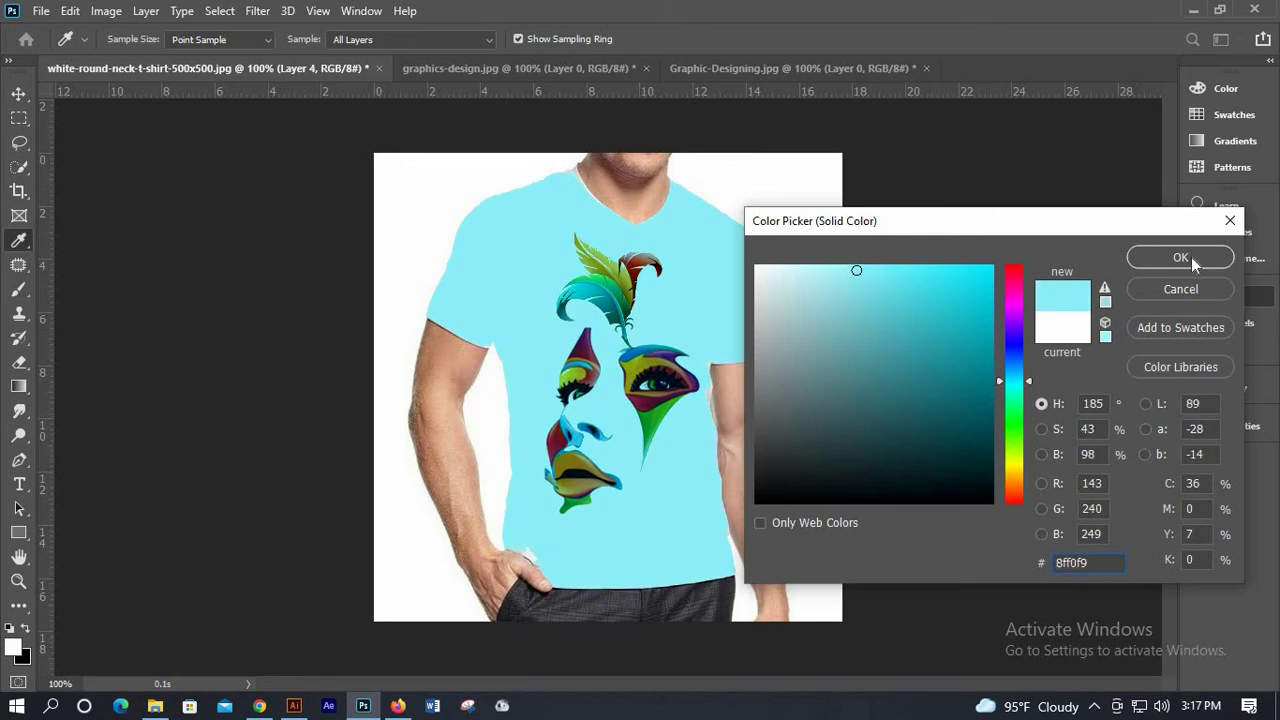
key(w)
click(1180, 258)
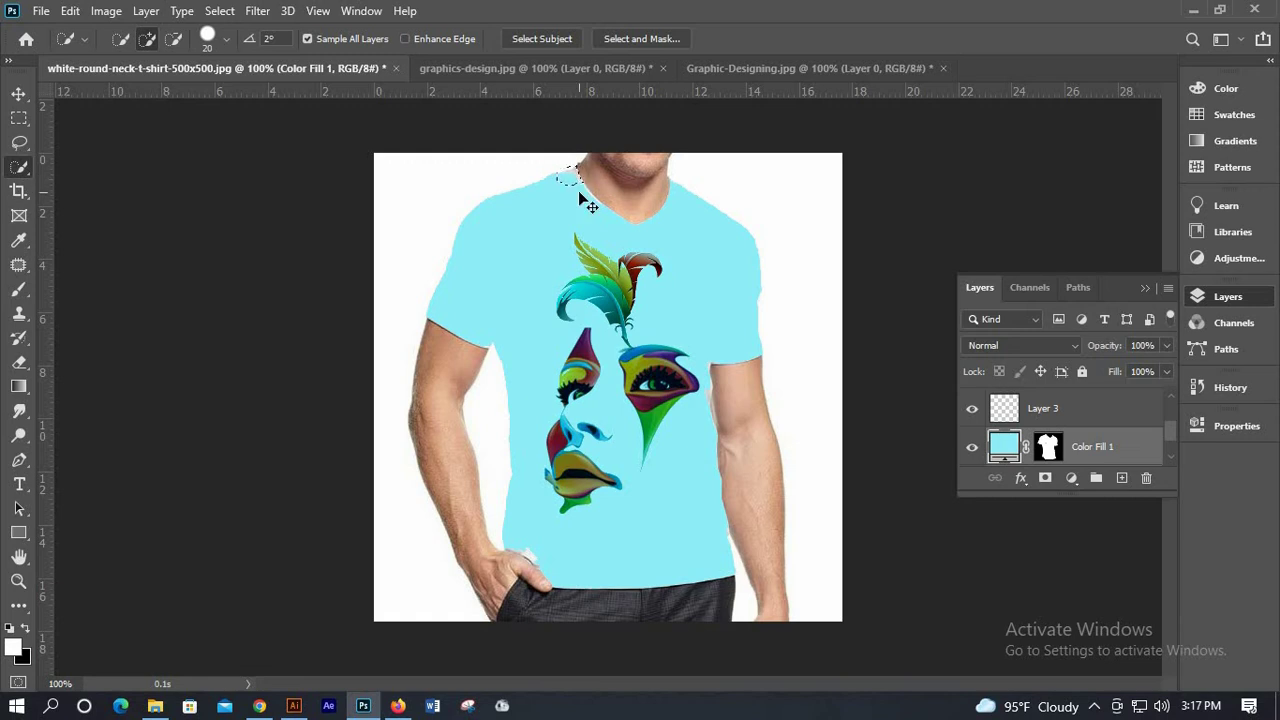
Set Color Fill 1 to Multiply, then revert to the white shirt with its selection.
click(1042, 347)
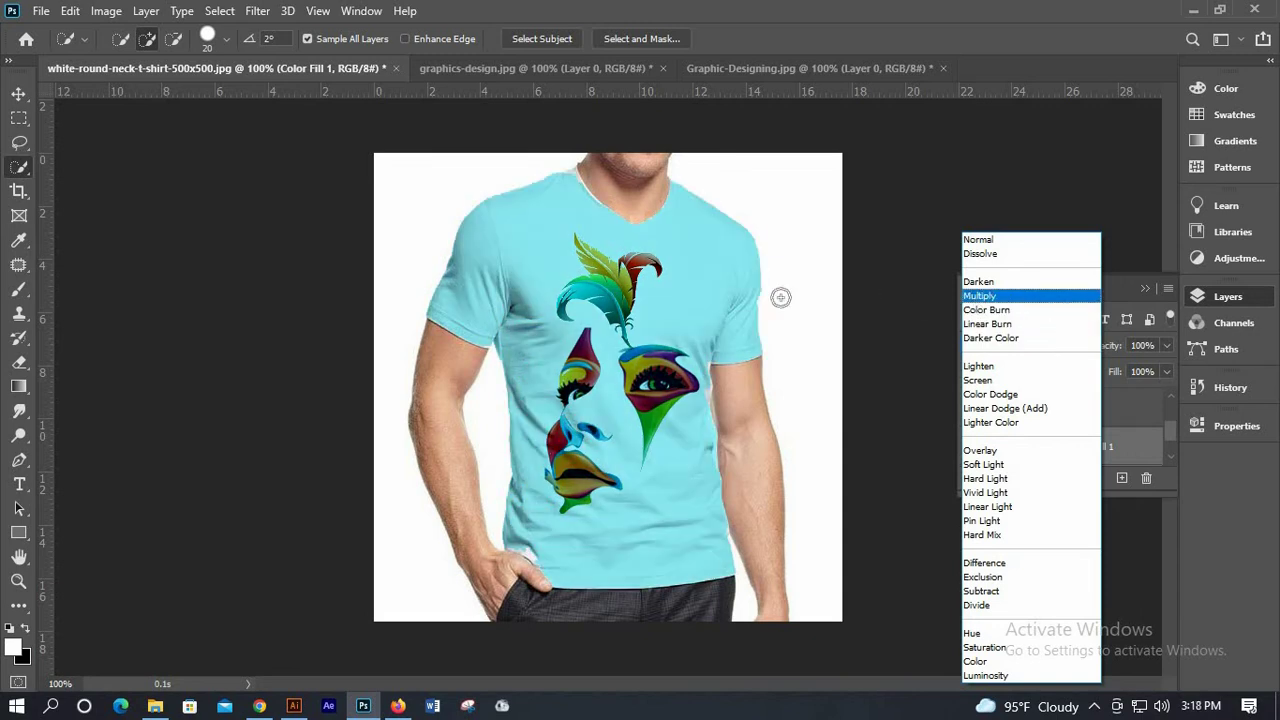
key(Return)
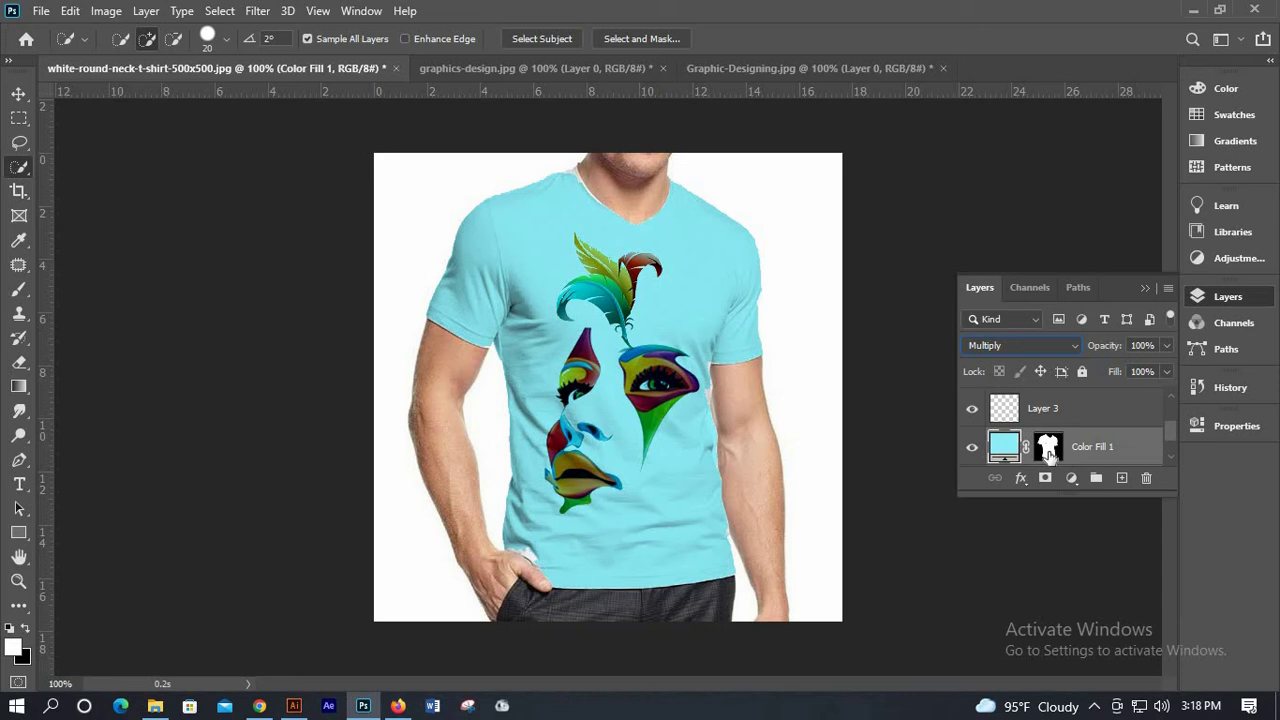
ctrl+click(1045, 450)
key(Delete)
click(1042, 408)
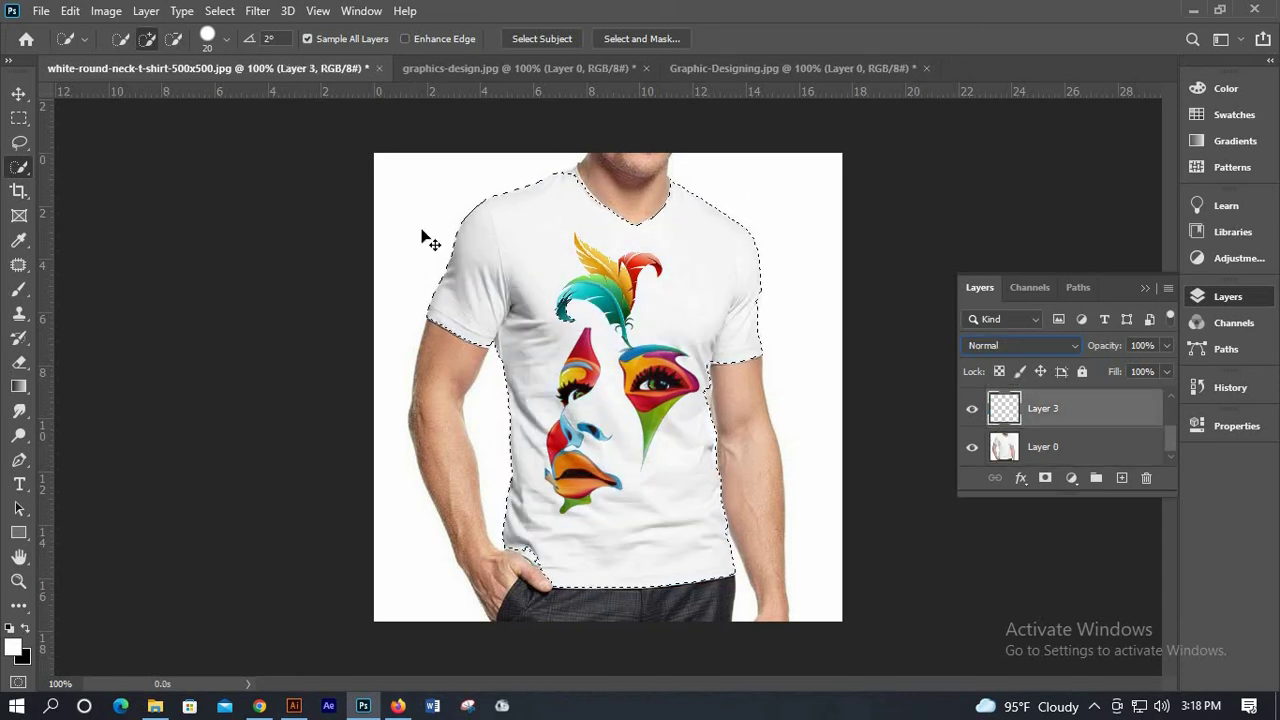
Fit the image, shrink the Quick Selection brush, and trace the selection along the collar and neckline.
key(v)
key(ctrl+0)
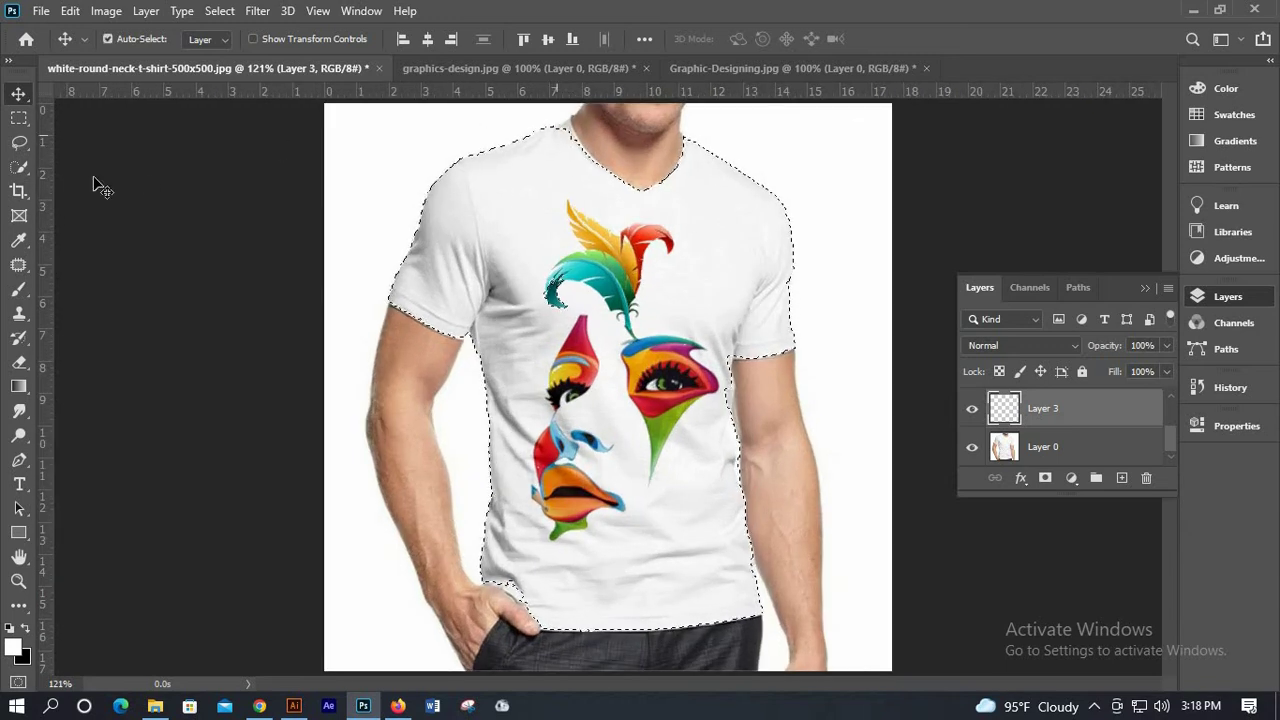
key(w)
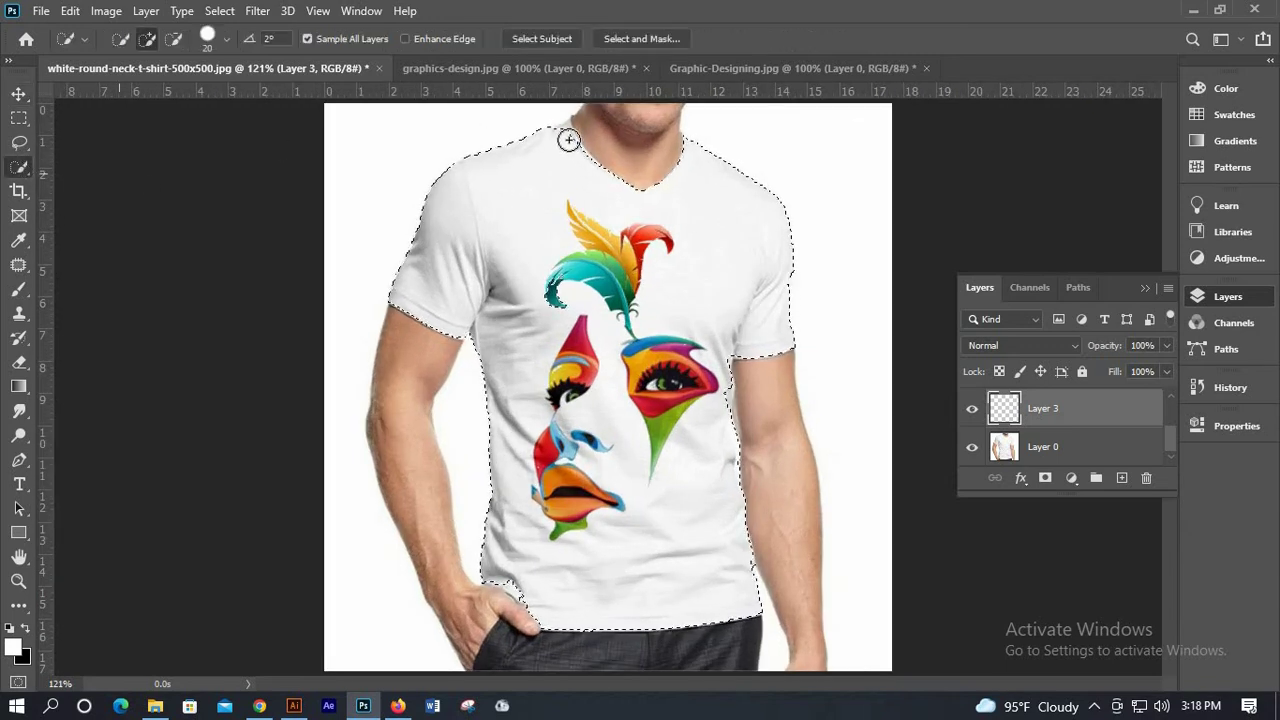
scroll(577, 138, up, 2)
scroll(577, 138, up, 2)
scroll(562, 143, up, 2)
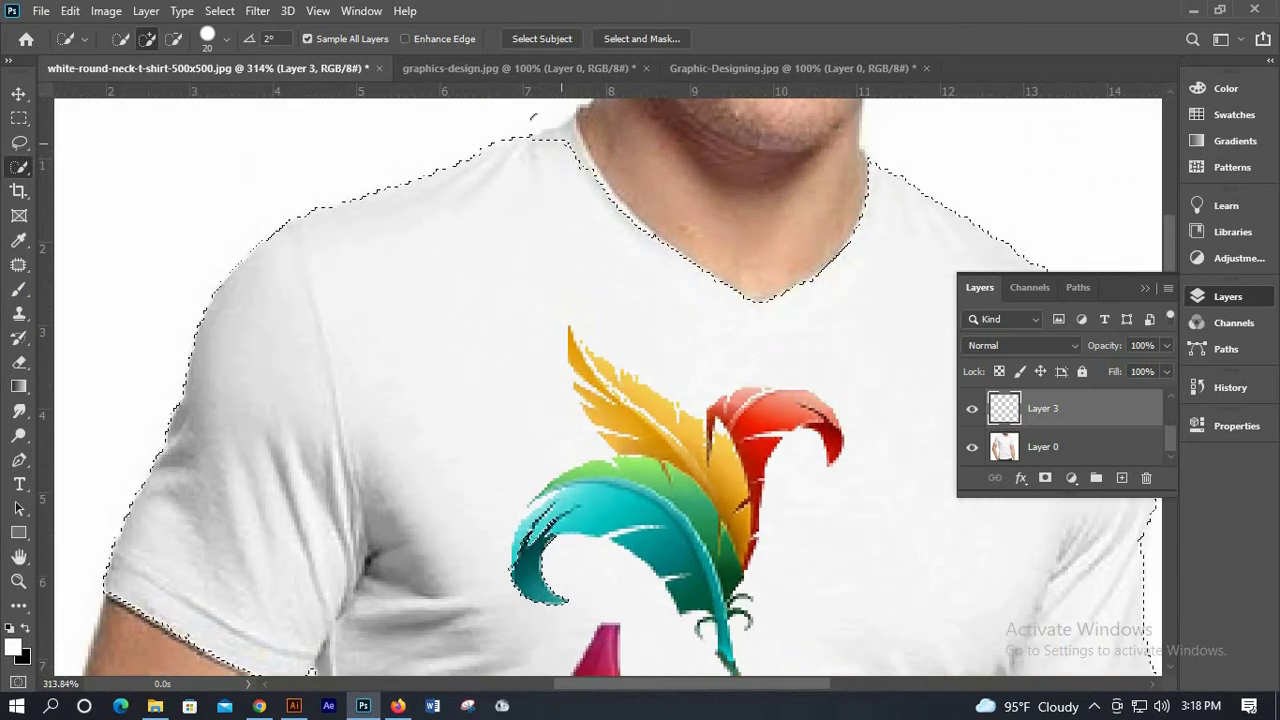
scroll(560, 145, up, 2)
key(bracketleft)
key(bracketleft)
key(bracketleft)
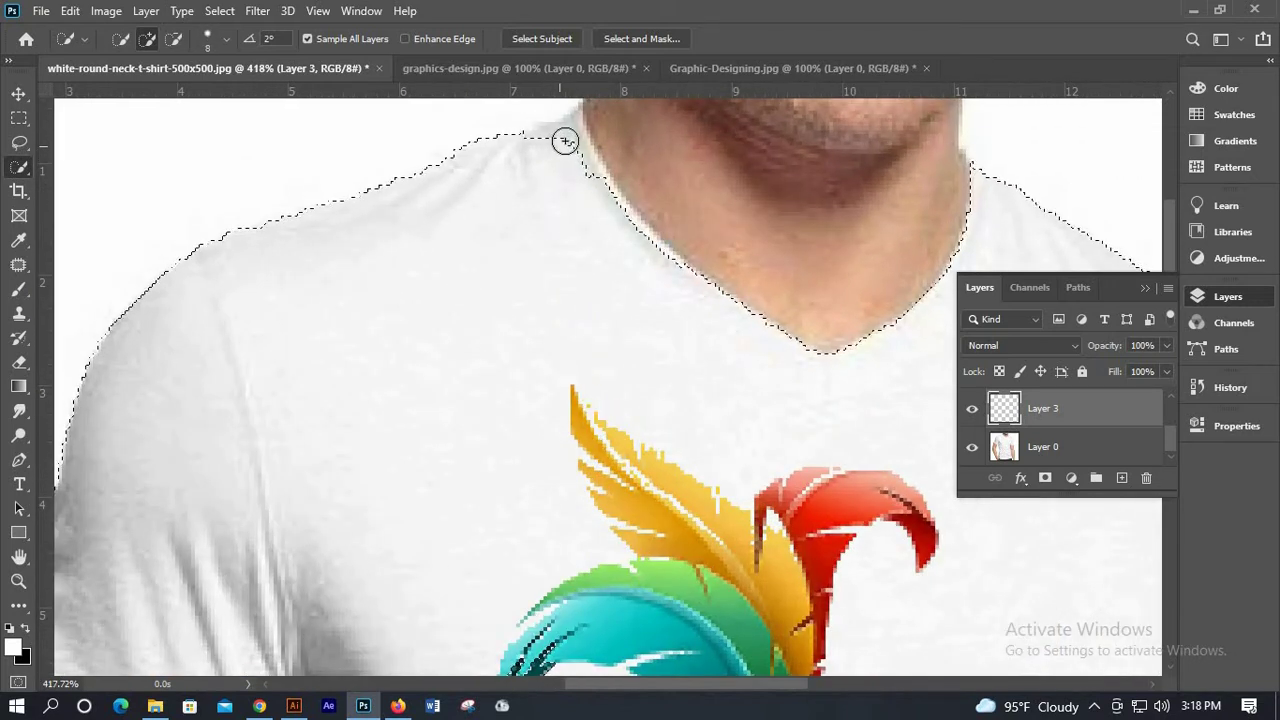
click(545, 140)
mouse_move(541, 141)
mouse_down()
mouse_move(588, 163)
mouse_move(660, 268)
mouse_up()
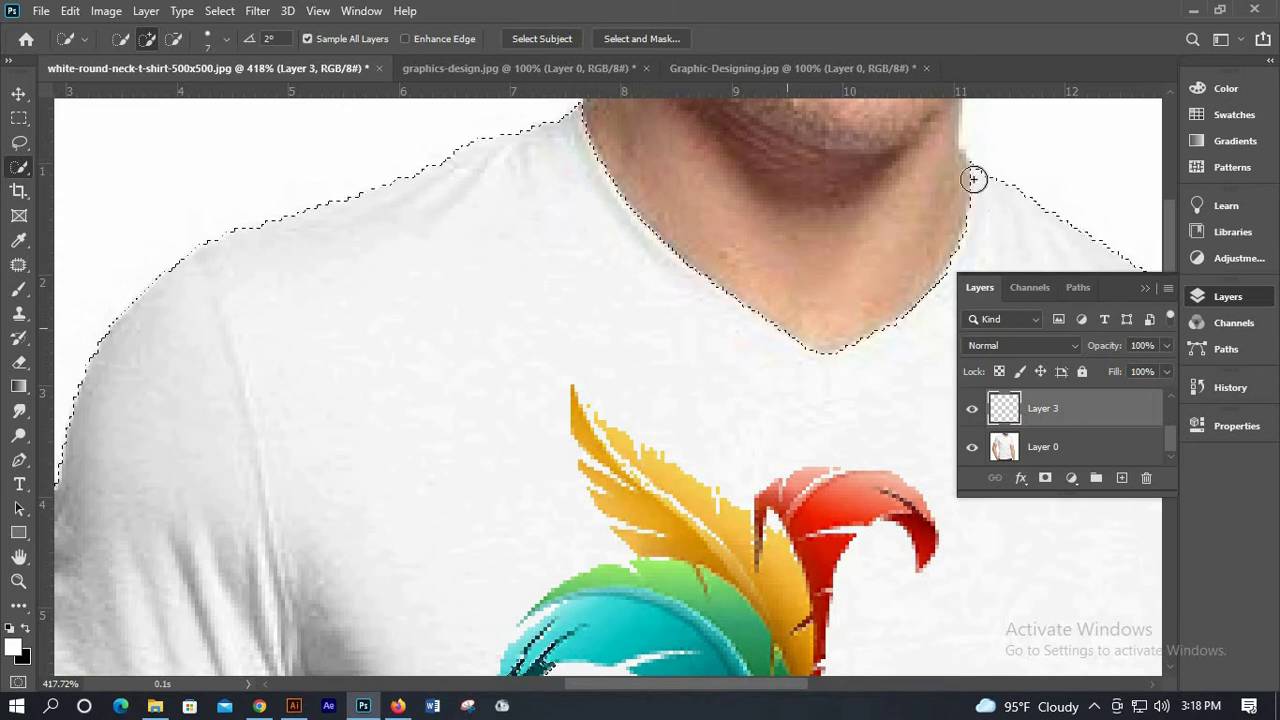
Refine the selection edge along the shirt's left side and upper-right shoulder.
scroll(708, 221, down, 7)
scroll(611, 349, down, 3)
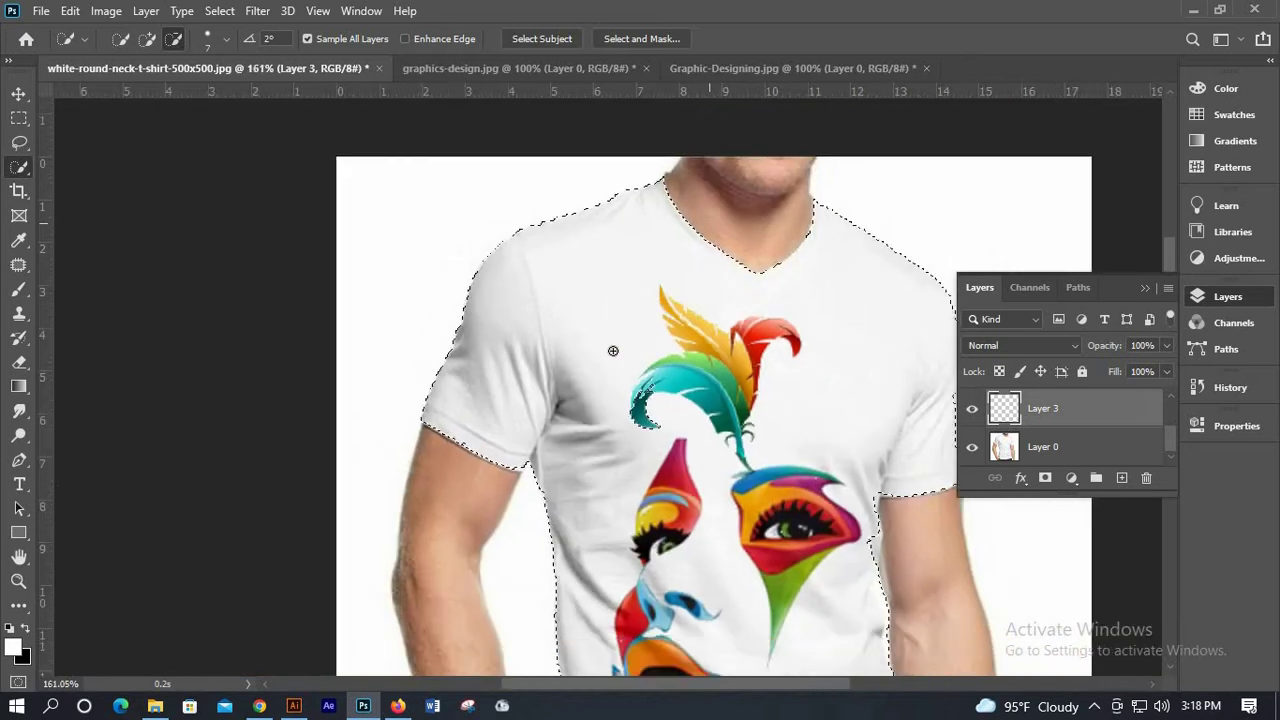
scroll(554, 337, down, 1)
scroll(525, 345, up, 7)
scroll(524, 343, up, 3)
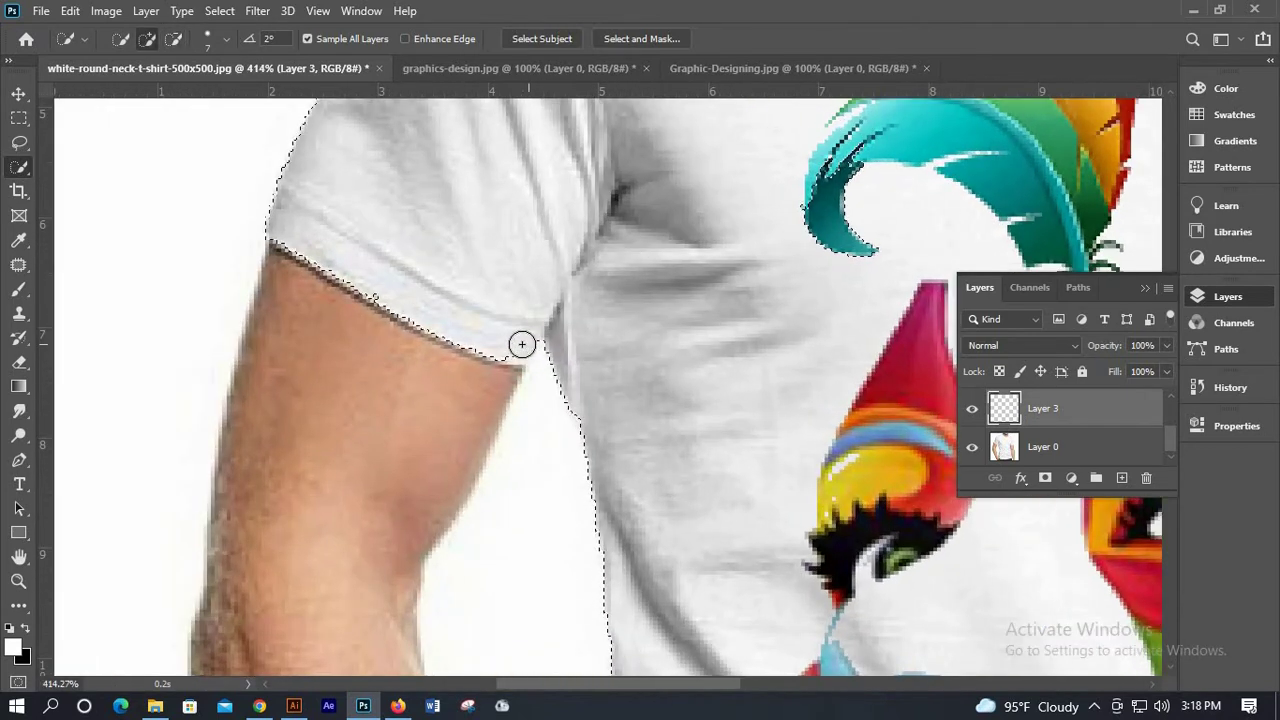
scroll(428, 286, down, 4)
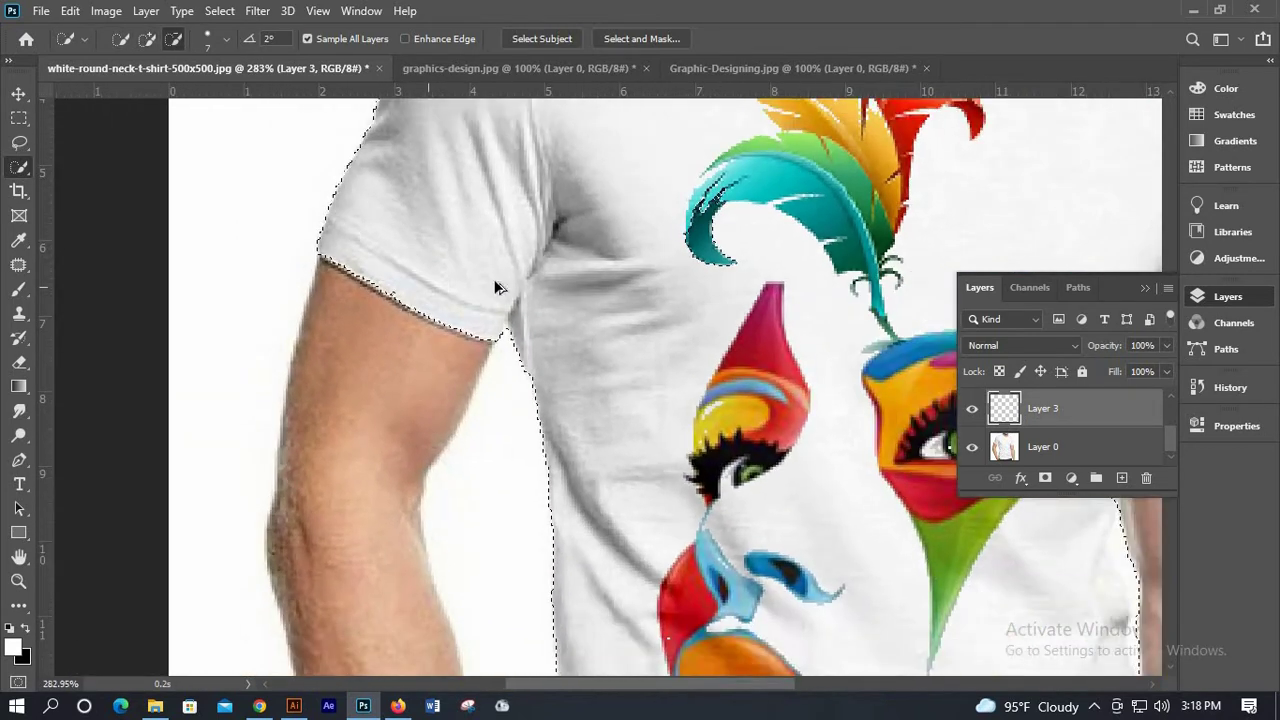
scroll(500, 286, down, 3)
scroll(618, 531, down, 3)
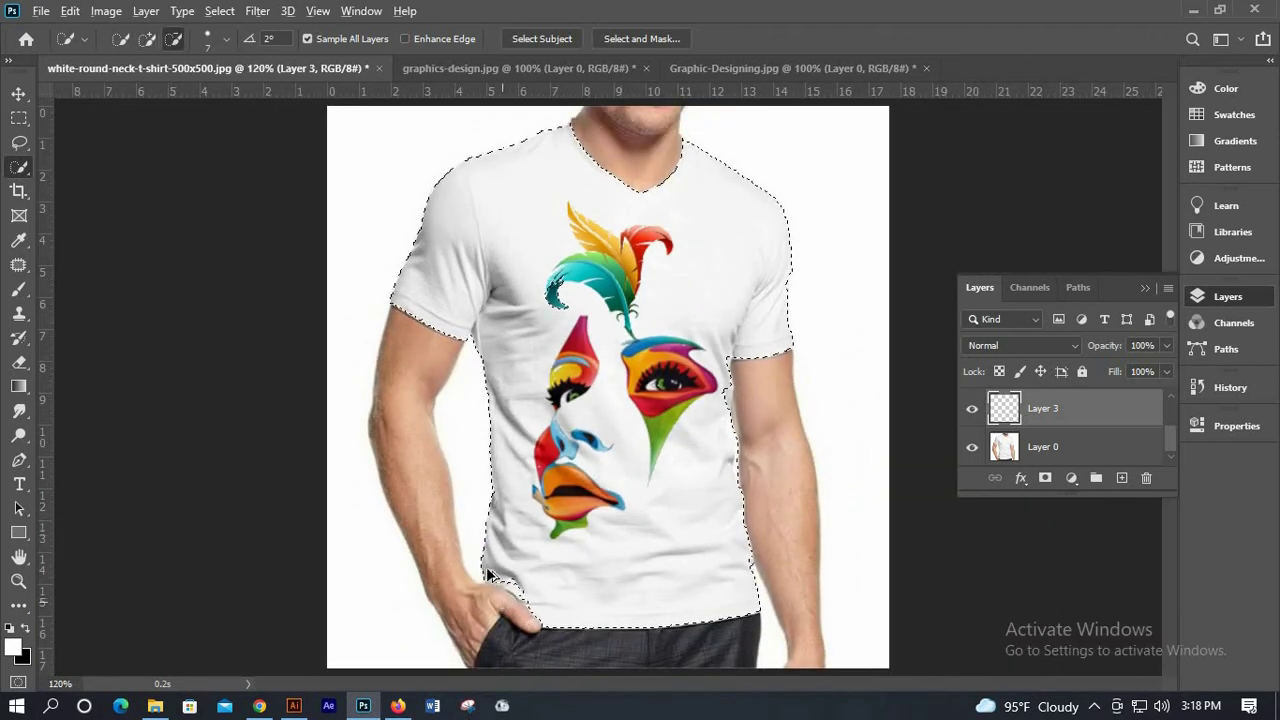
scroll(580, 531, up, 7)
scroll(549, 531, up, 5)
drag(549, 531, 567, 571)
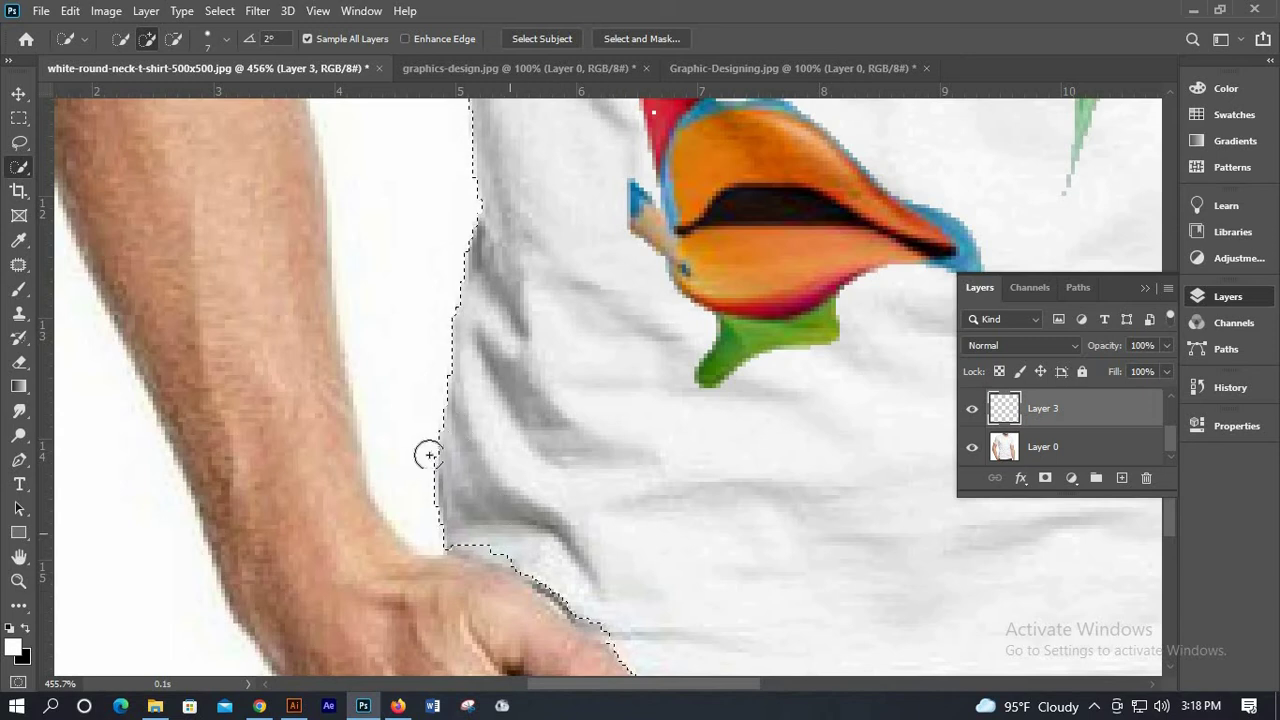
mouse_move(422, 467)
mouse_down()
mouse_move(420, 486)
mouse_move(469, 297)
mouse_up()
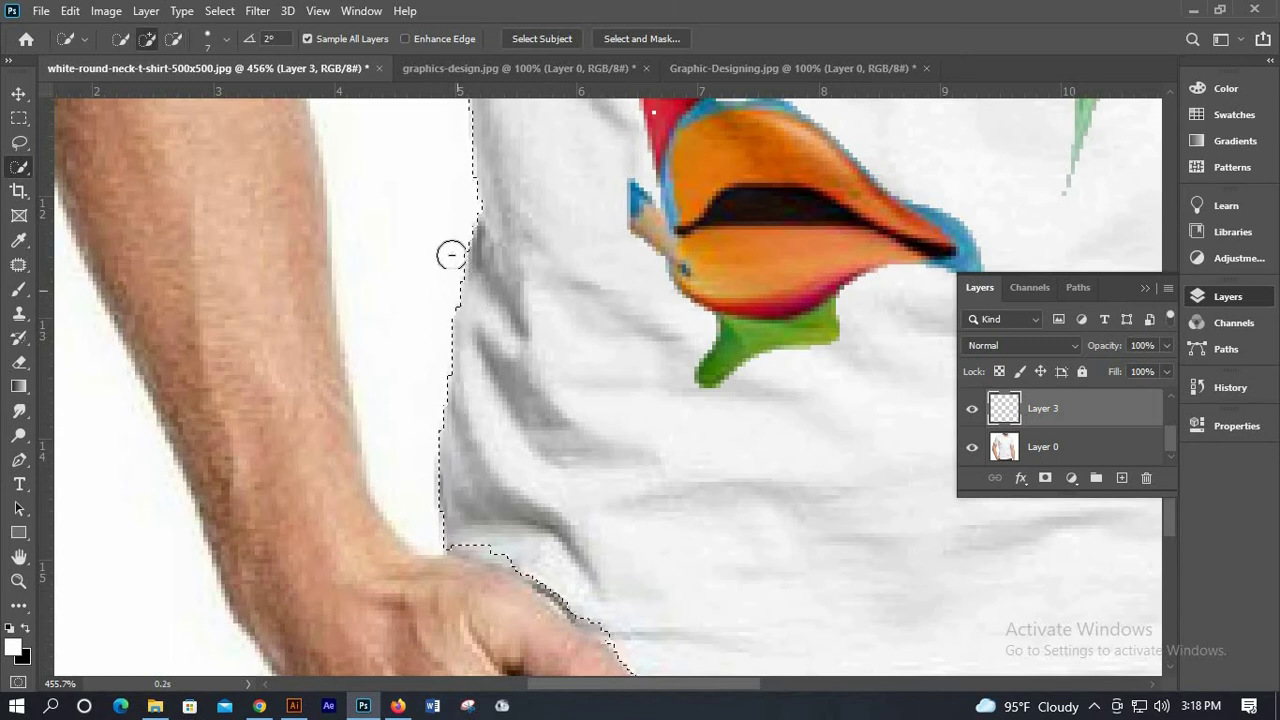
drag(428, 256, 408, 306)
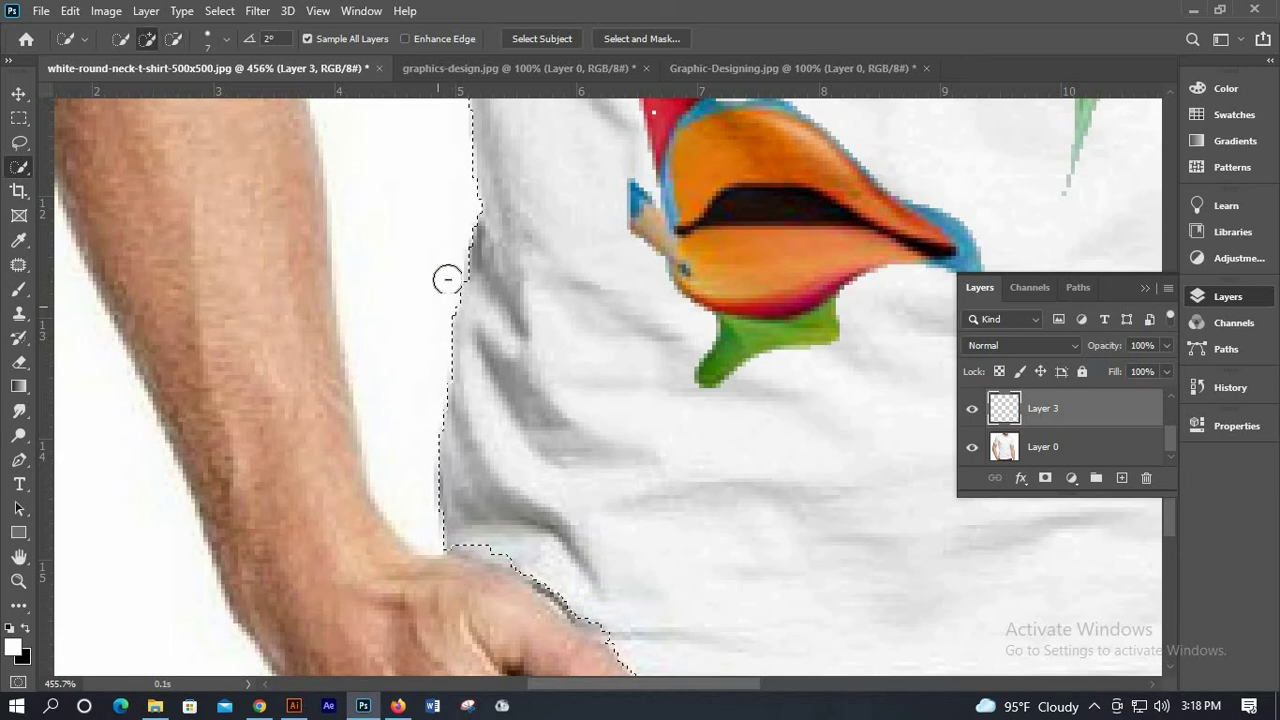
alt+scroll(514, 334, down, 3)
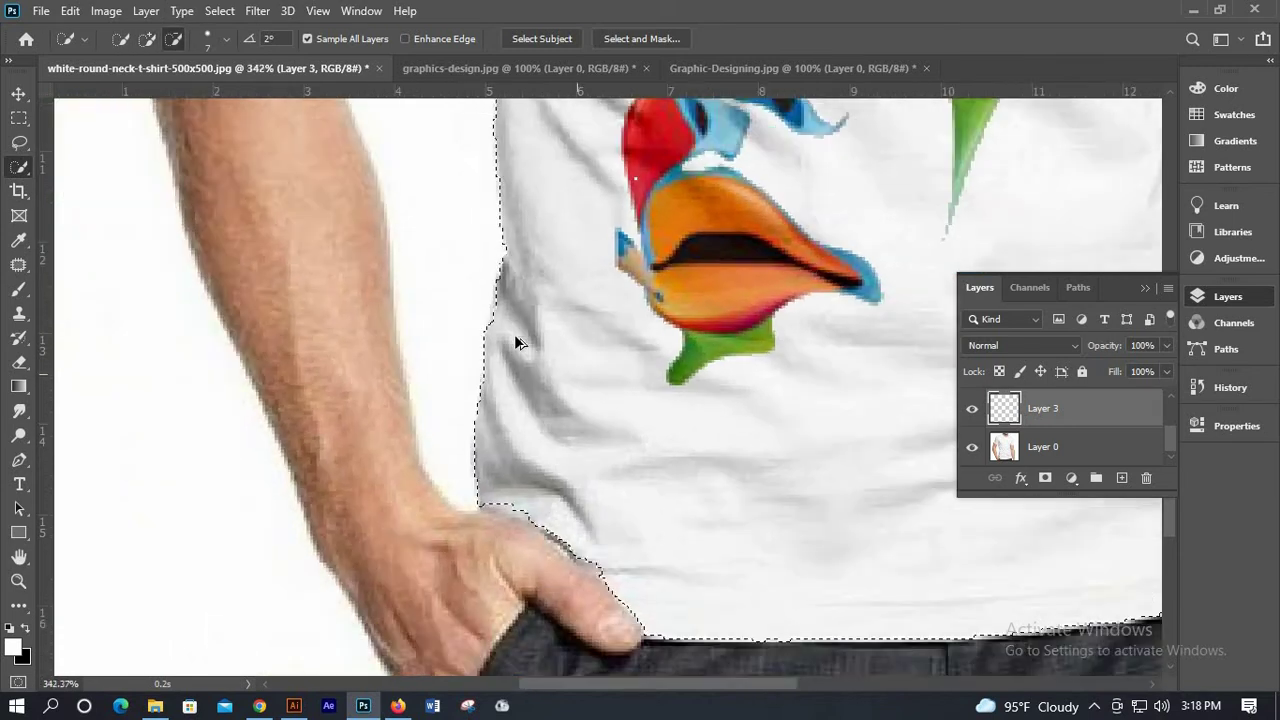
alt+scroll(514, 334, down, 2)
alt+scroll(829, 214, down, 2)
alt+scroll(760, 143, up, 4)
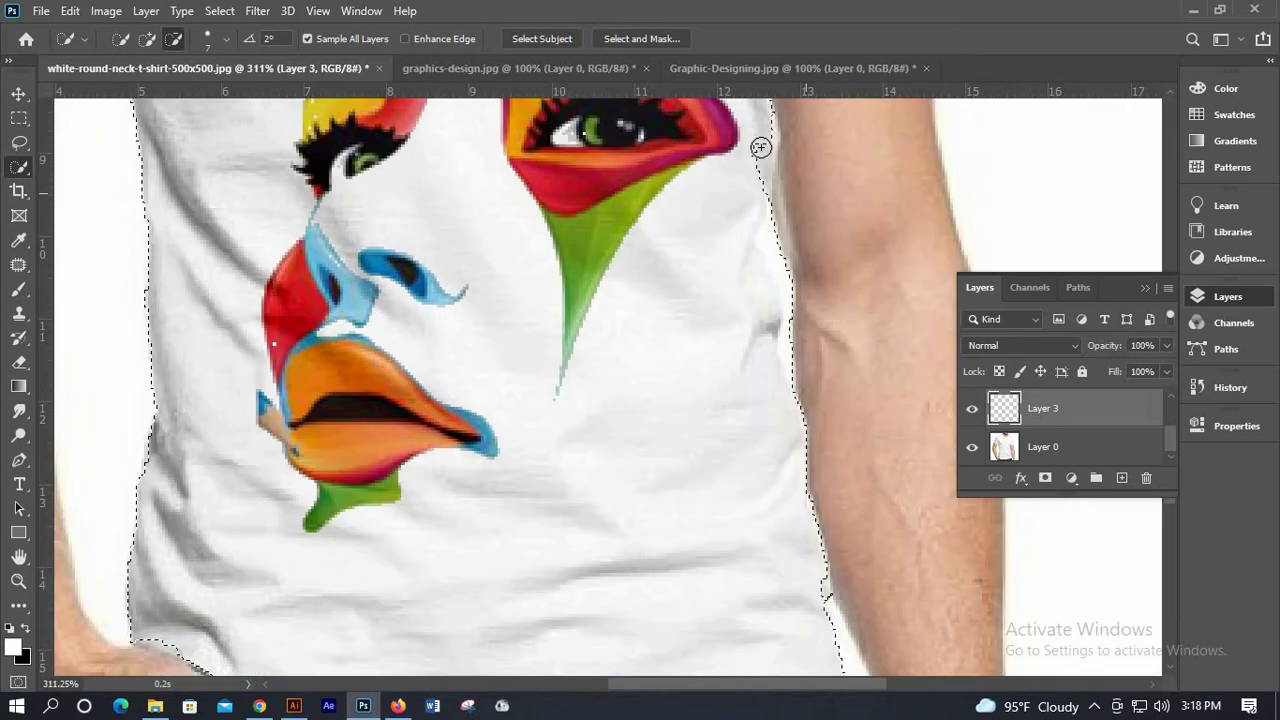
drag(753, 160, 760, 183)
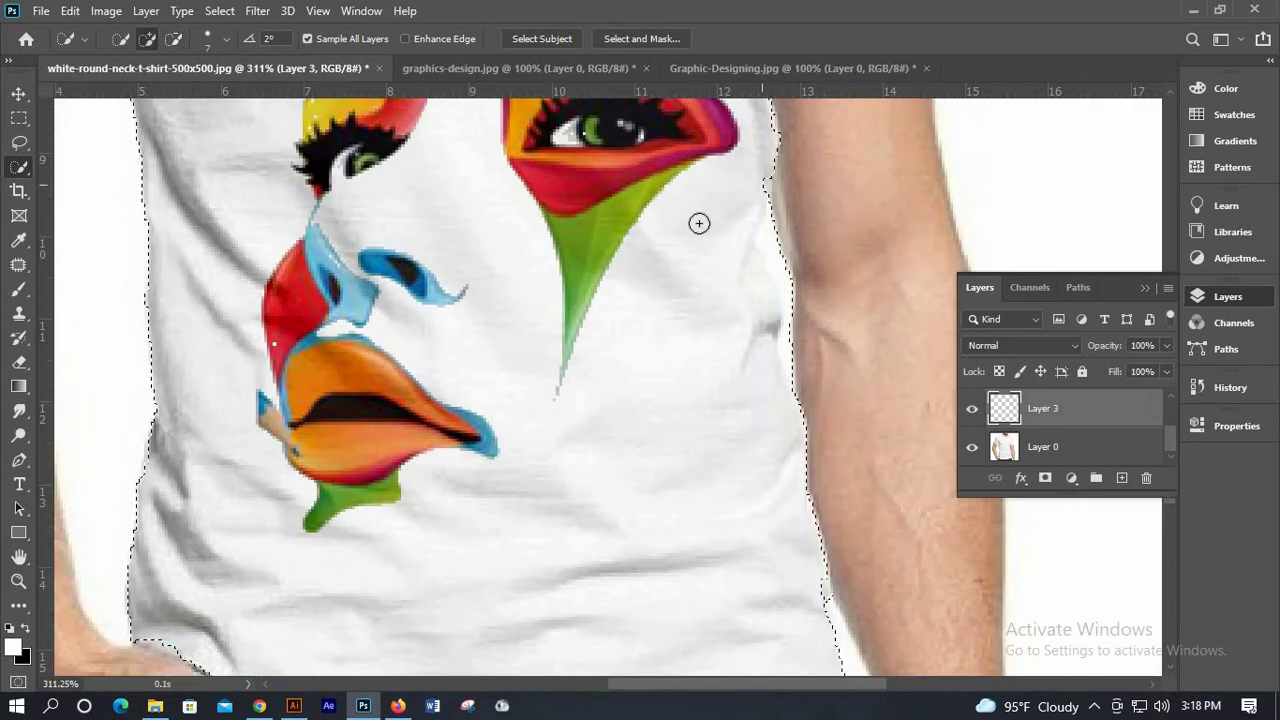
Trace the shirt's bottom hem and subtract the lower right arm from the selection.
scroll(699, 223, up, 2)
scroll(829, 206, up, 3)
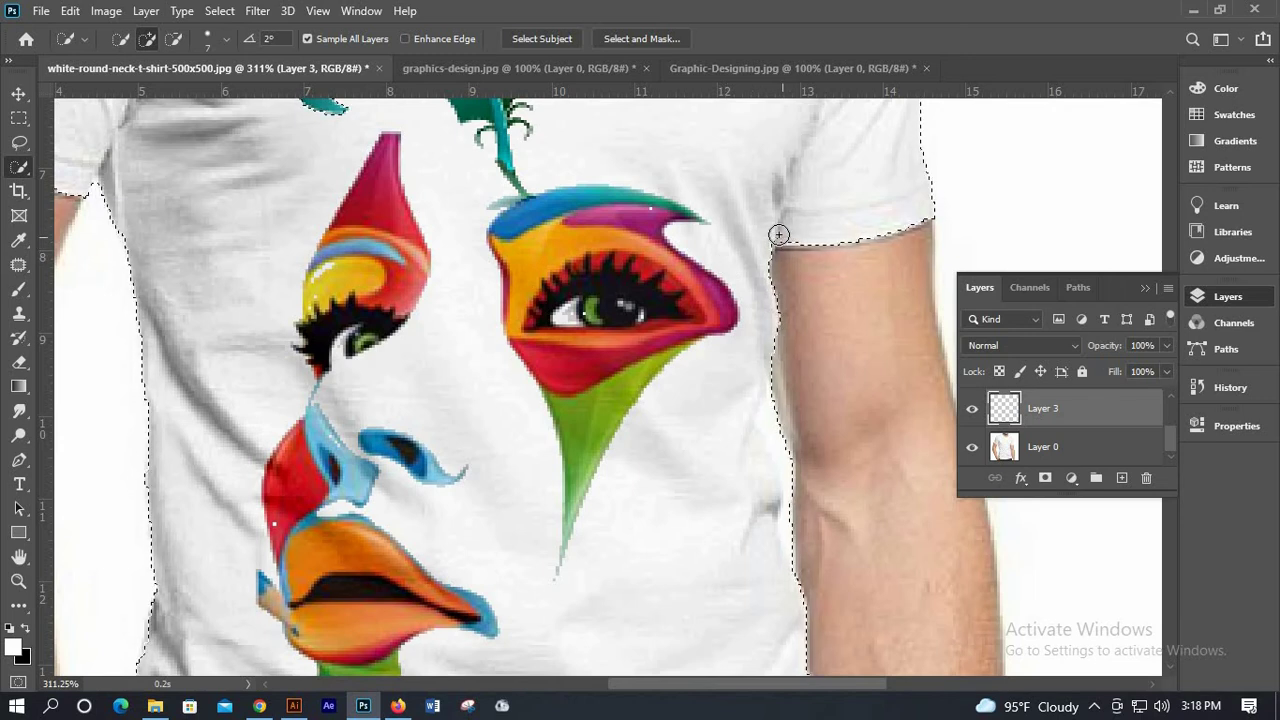
scroll(894, 229, down, 2)
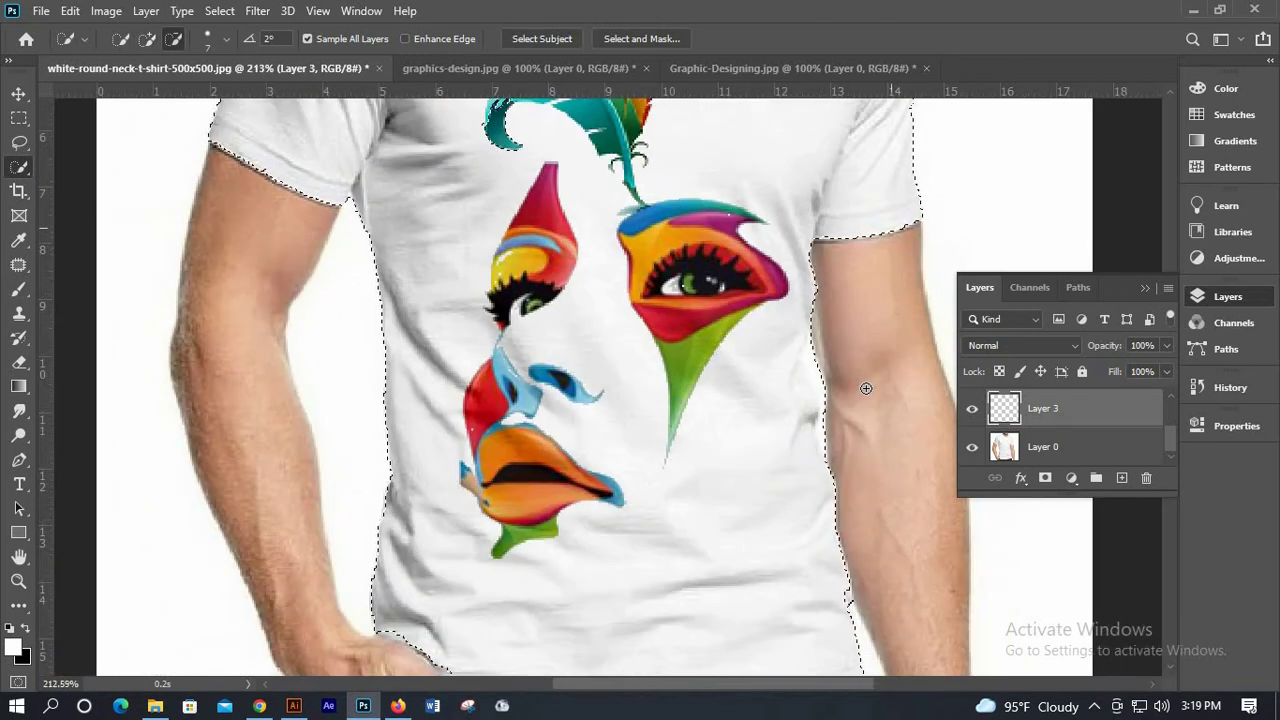
scroll(894, 229, down, 2)
key(alt)
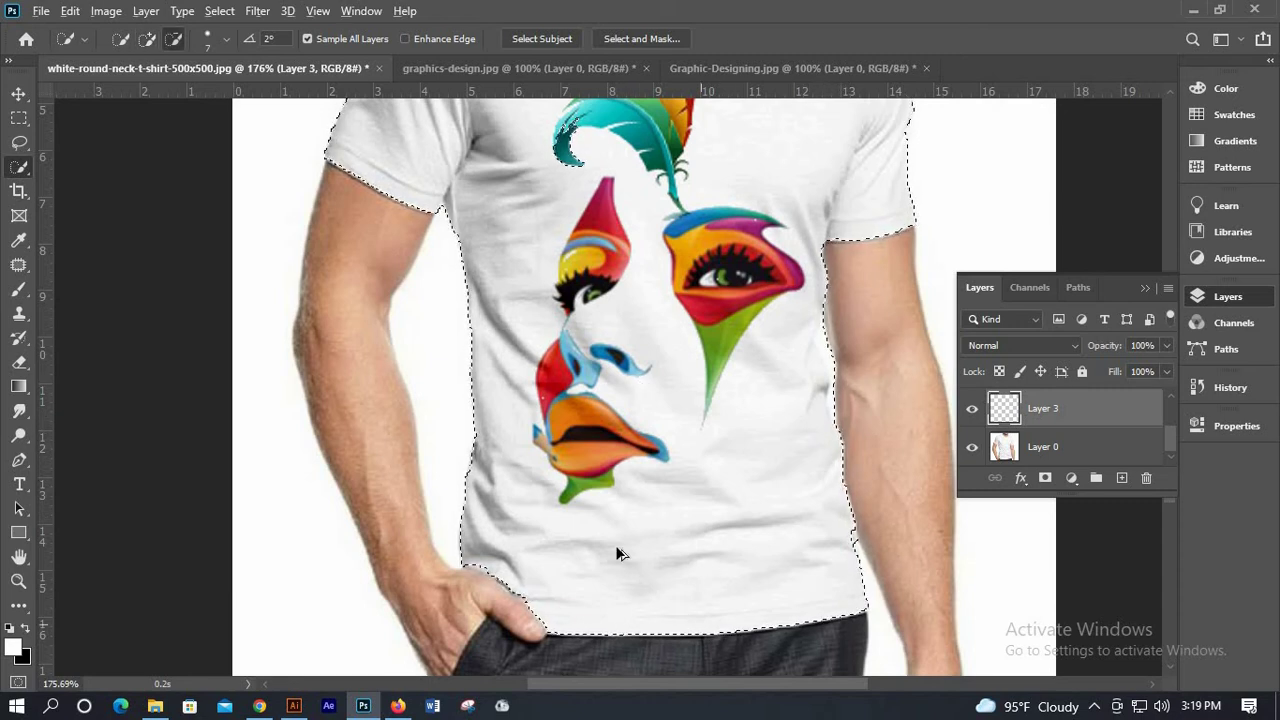
scroll(615, 545, up, 7)
scroll(575, 488, down, 2)
scroll(380, 523, down, 1)
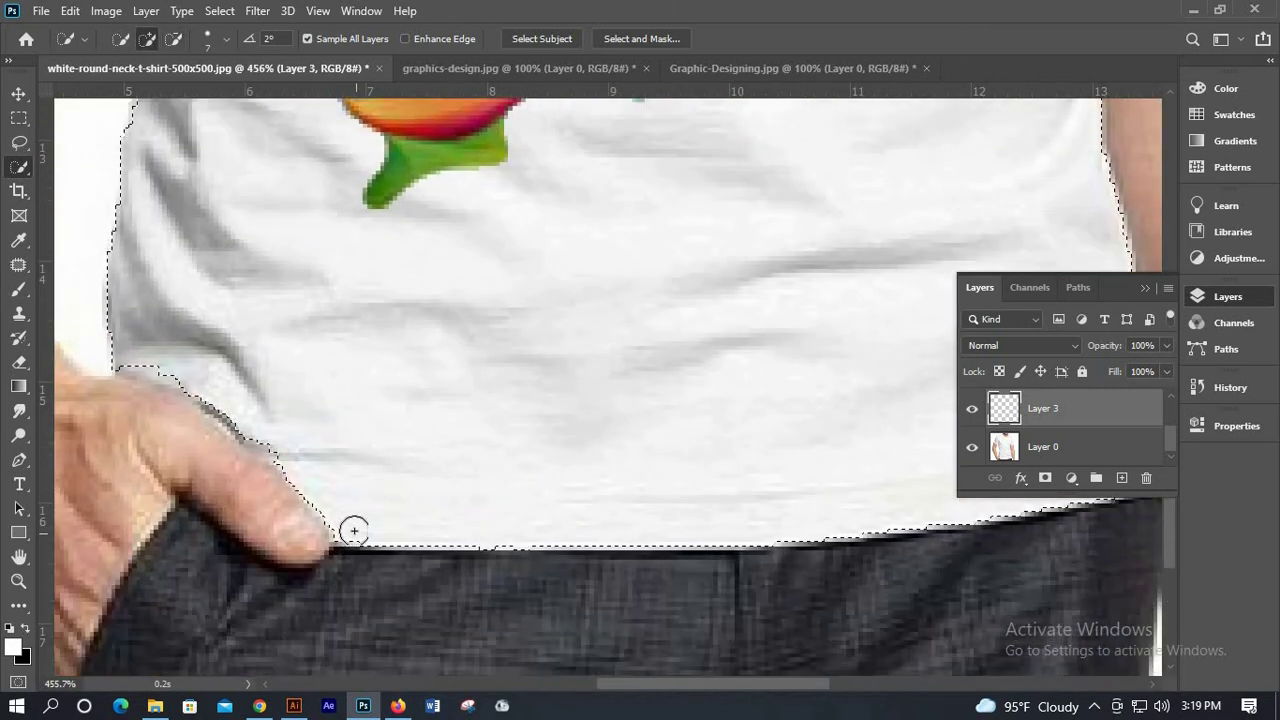
mouse_move(378, 535)
mouse_down()
mouse_move(800, 534)
mouse_move(754, 532)
mouse_up()
scroll(709, 514, down, 3)
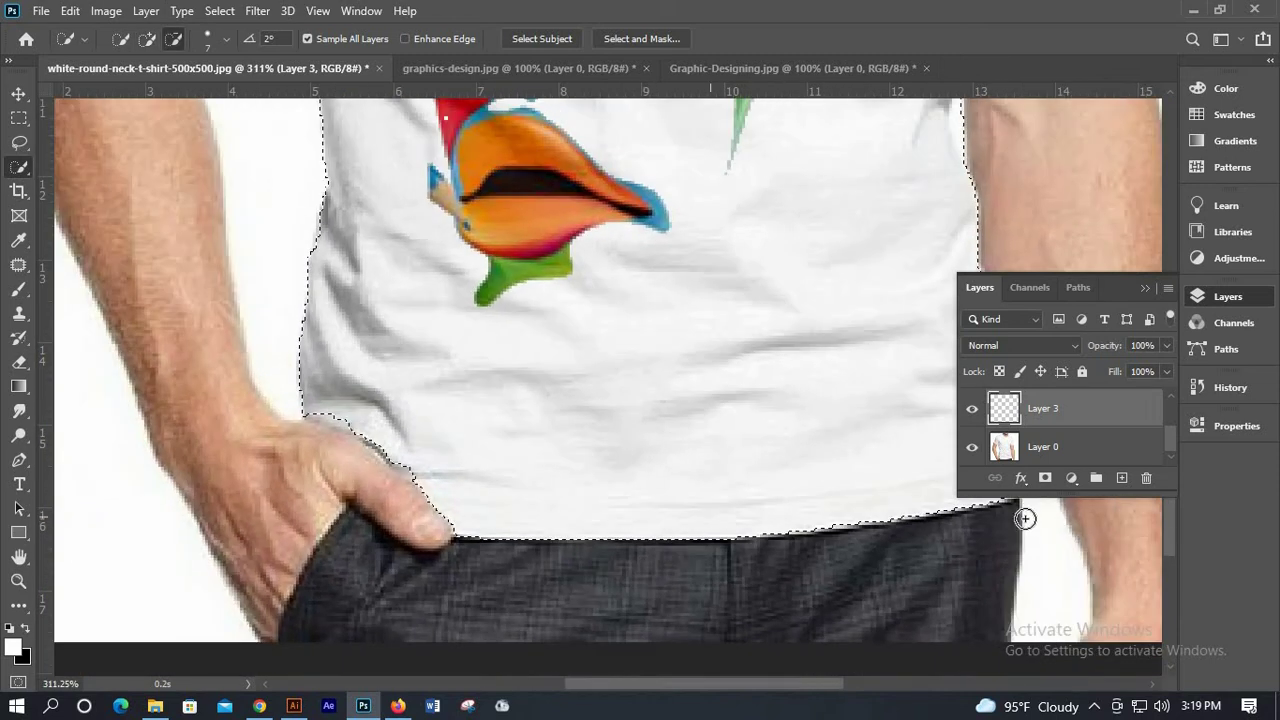
scroll(1010, 535, up, 1)
scroll(1000, 530, up, 1)
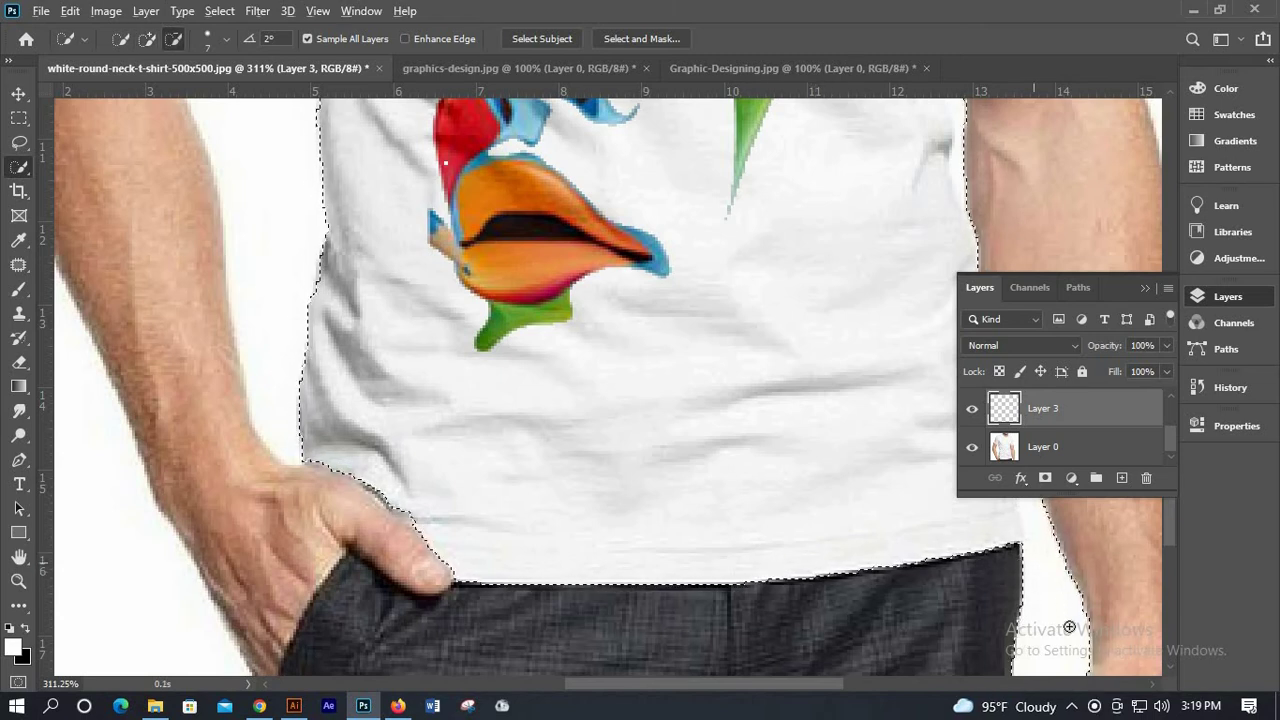
scroll(1022, 555, down, 2)
alt+click(1039, 632)
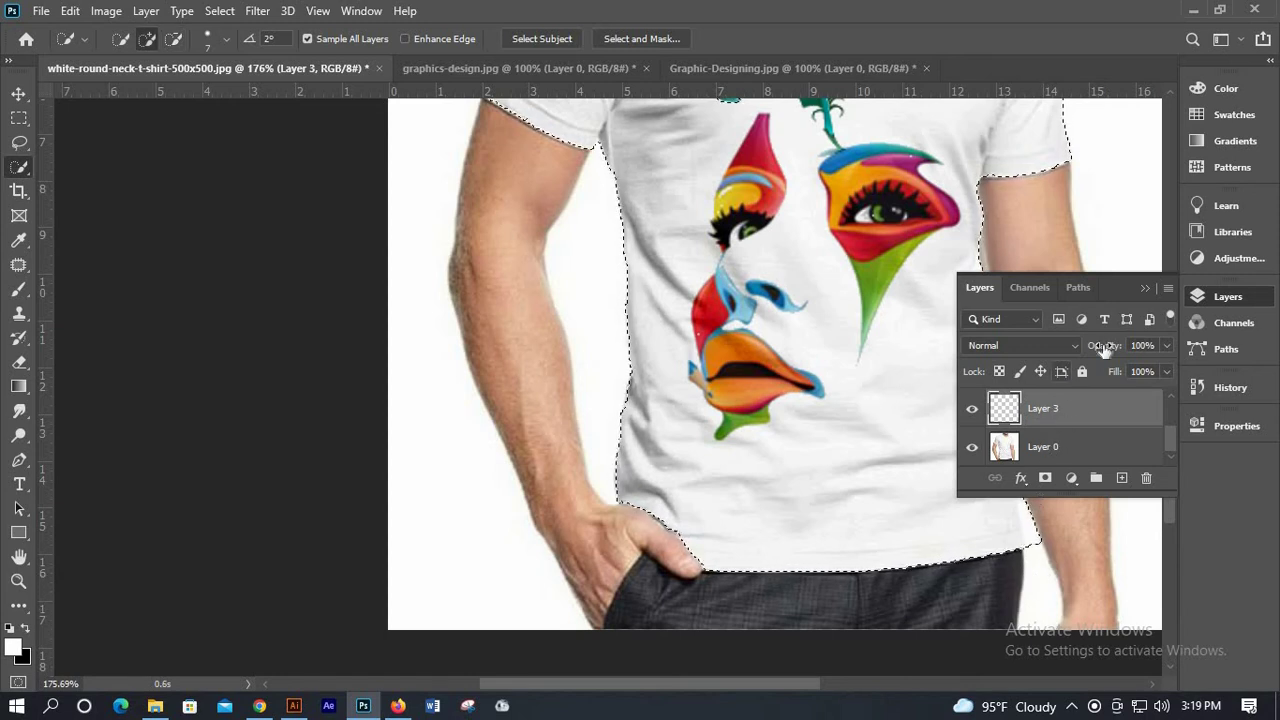
scroll(1028, 332, up, 1)
Add a light cyan (6bf5dd) Solid Color fill layer masked to the shirt.
click(1072, 478)
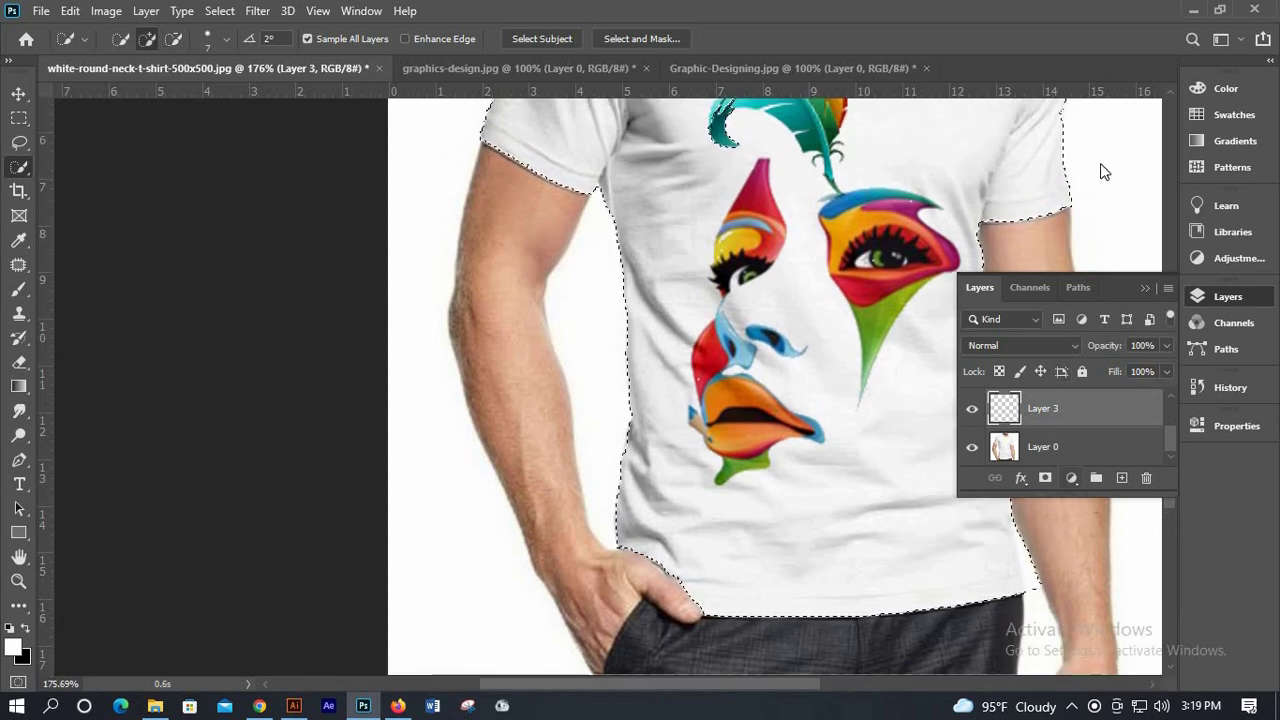
click(1104, 155)
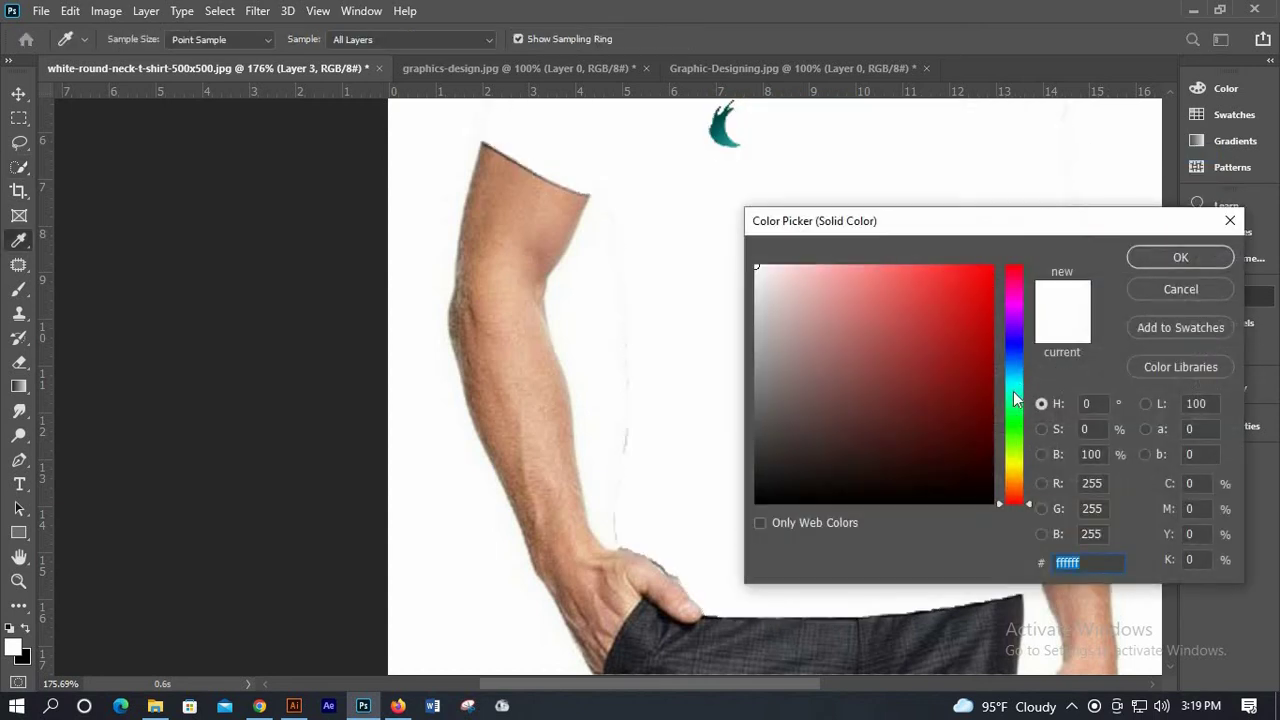
click(1012, 391)
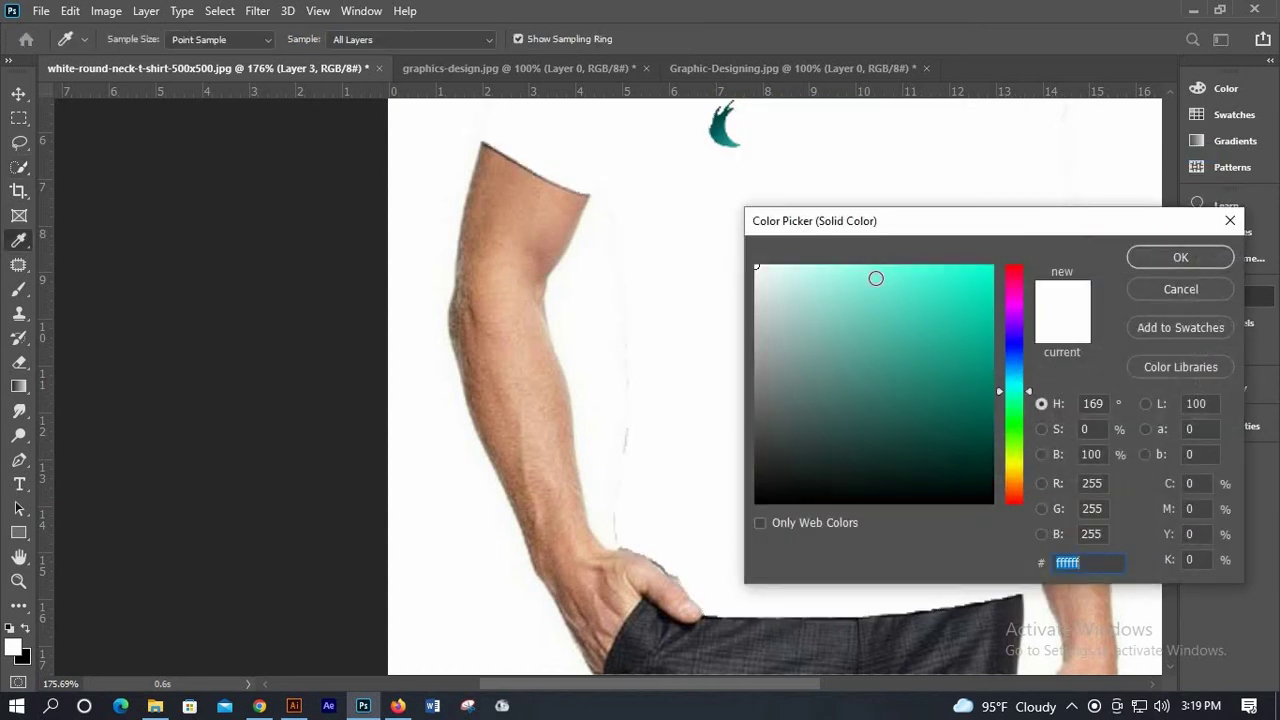
click(876, 278)
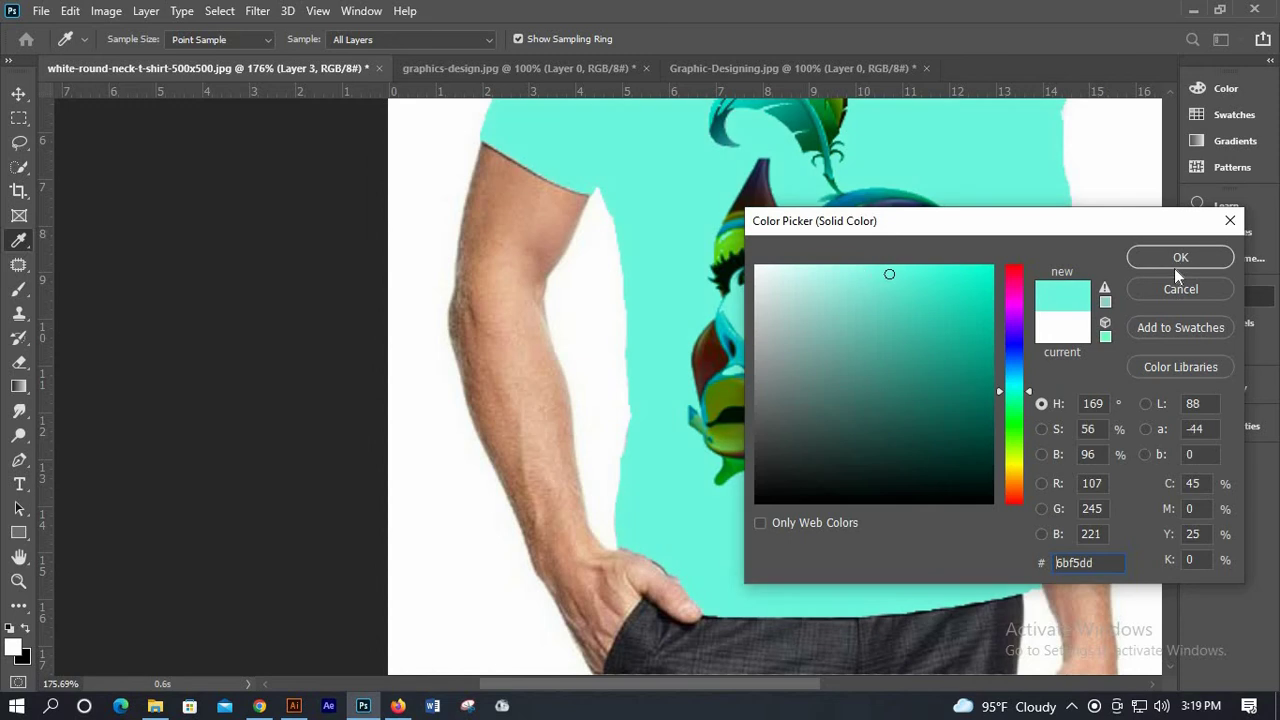
click(1180, 258)
Set the cyan fill's blend mode to Multiply and zoom around to inspect the tinted shirt.
click(1025, 345)
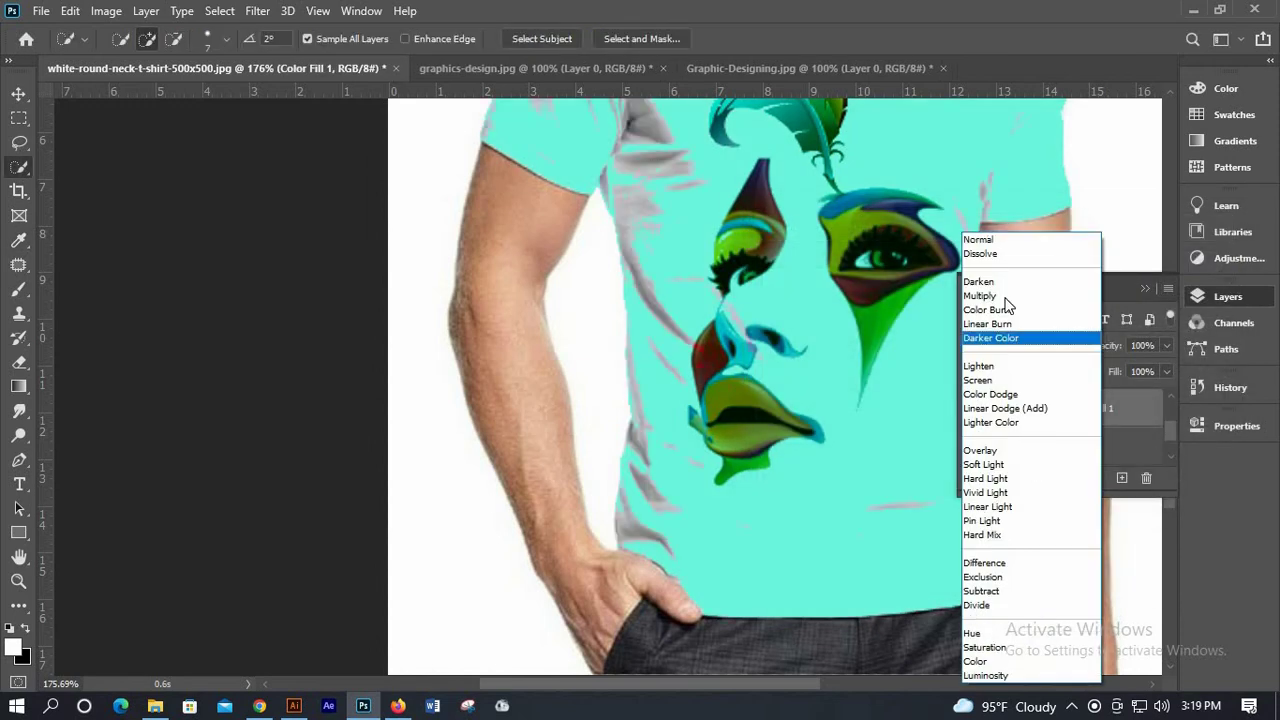
click(936, 290)
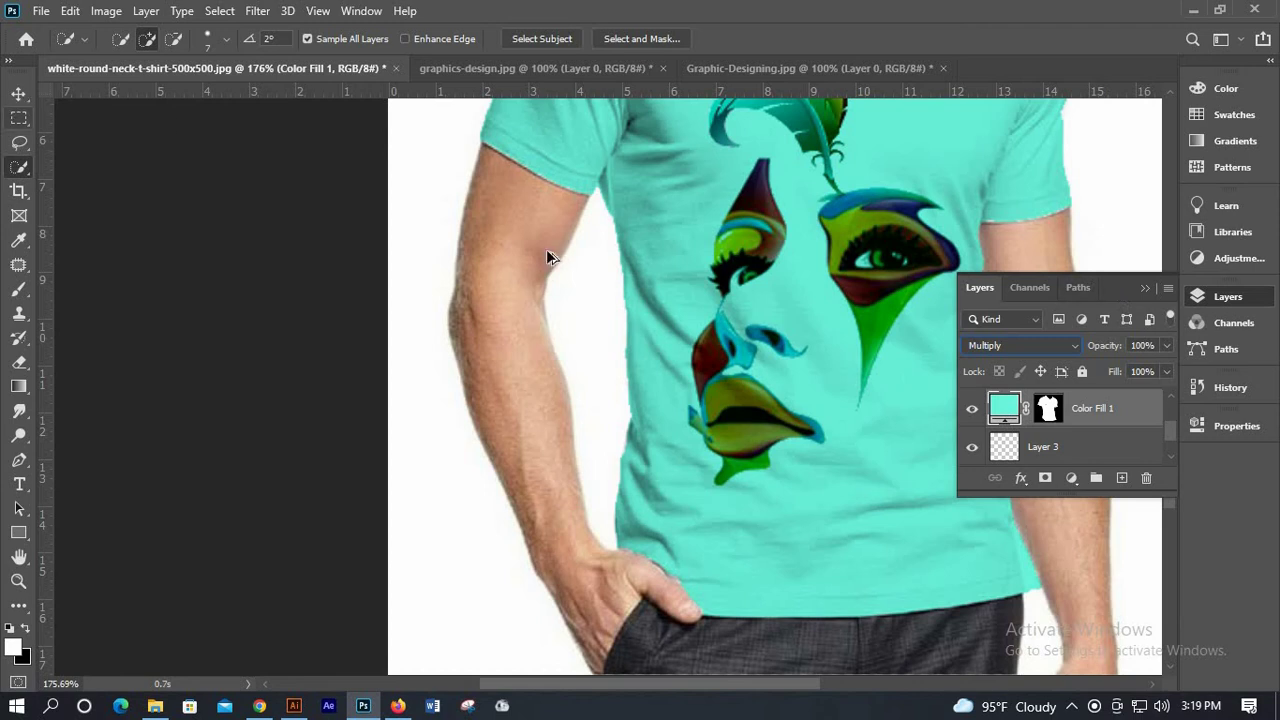
key(v)
scroll(549, 255, down, 3)
scroll(640, 372, up, 1)
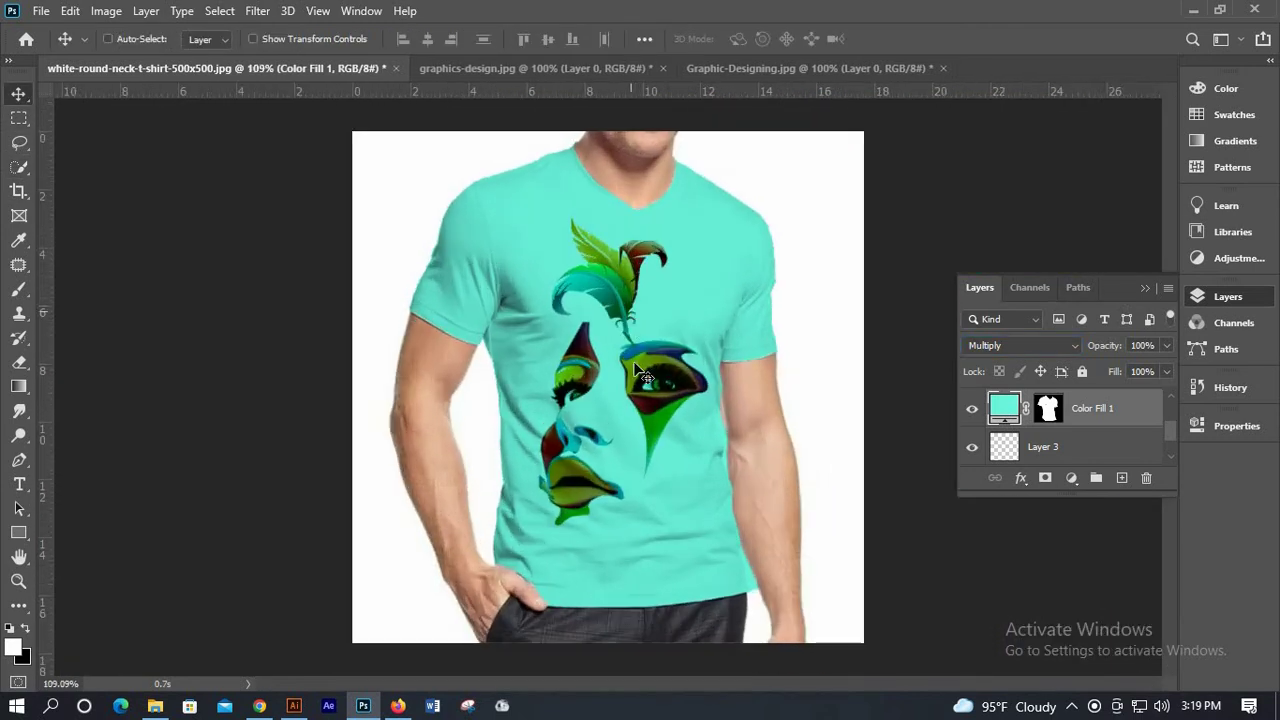
scroll(640, 372, up, 1)
scroll(560, 500, down, 1)
scroll(547, 487, up, 1)
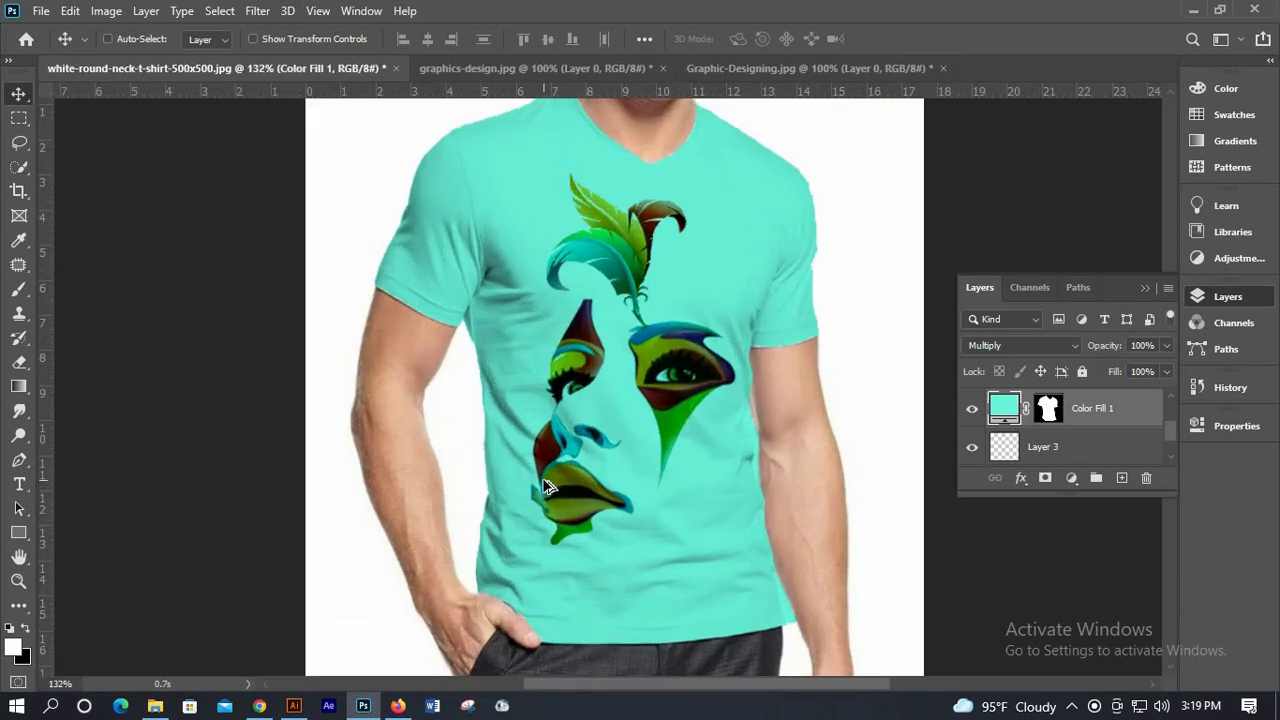
scroll(546, 484, down, 1)
scroll(546, 484, up, 1)
scroll(545, 475, down, 2)
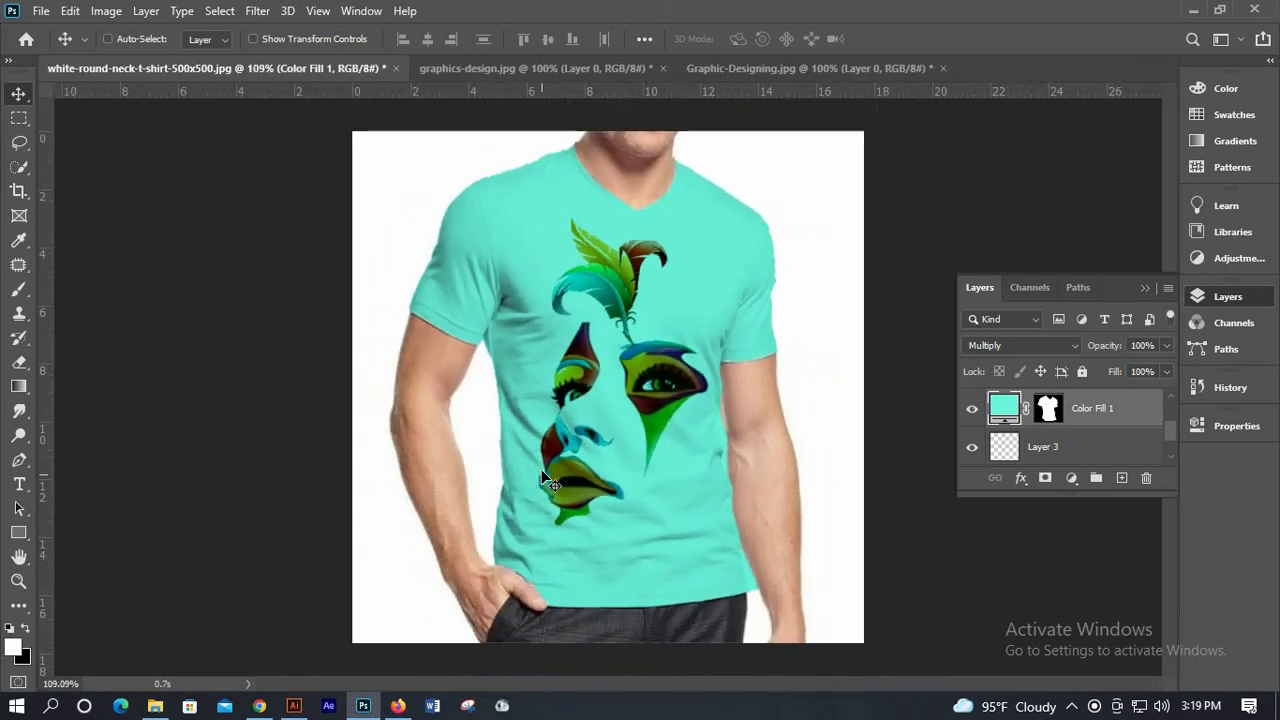
scroll(580, 465, down, 1)
scroll(591, 431, up, 1)
Select the feather artwork layer, nudge it slightly right, and zoom in on the white speck.
click(616, 291)
drag(621, 296, 637, 296)
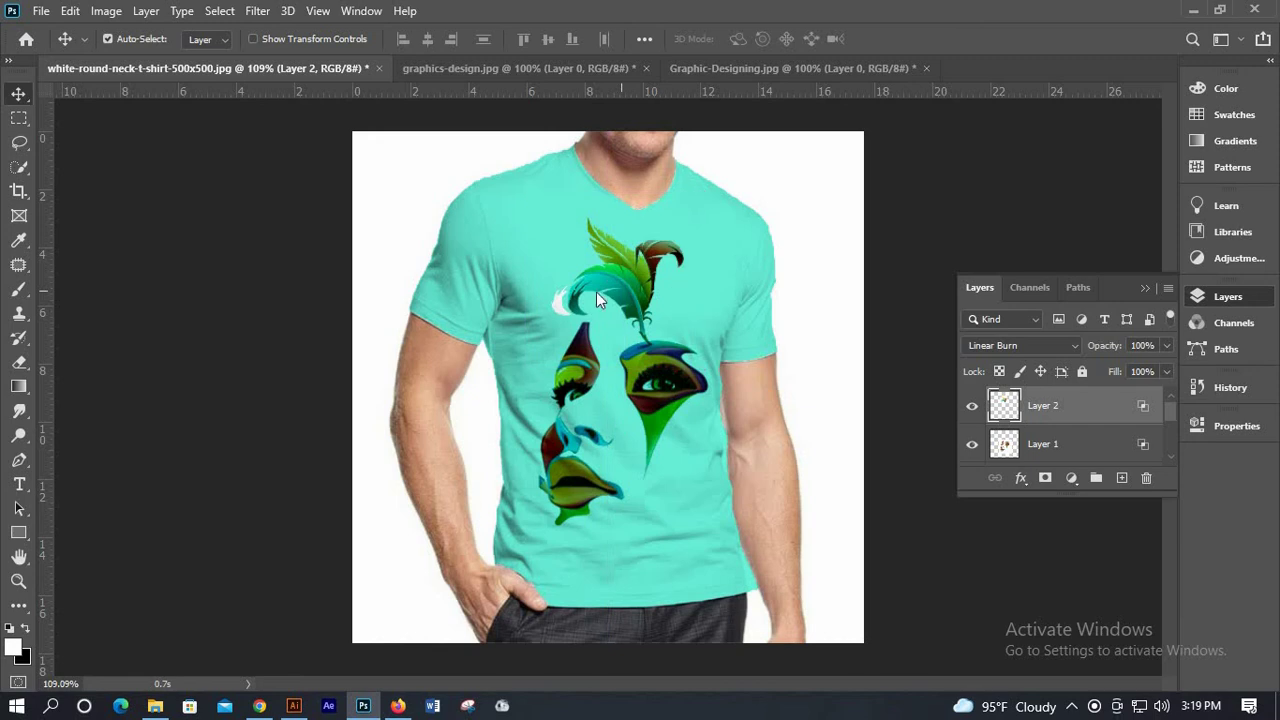
mouse_move(557, 302)
mouse_down()
mouse_move(575, 297)
mouse_move(28, 188)
mouse_up()
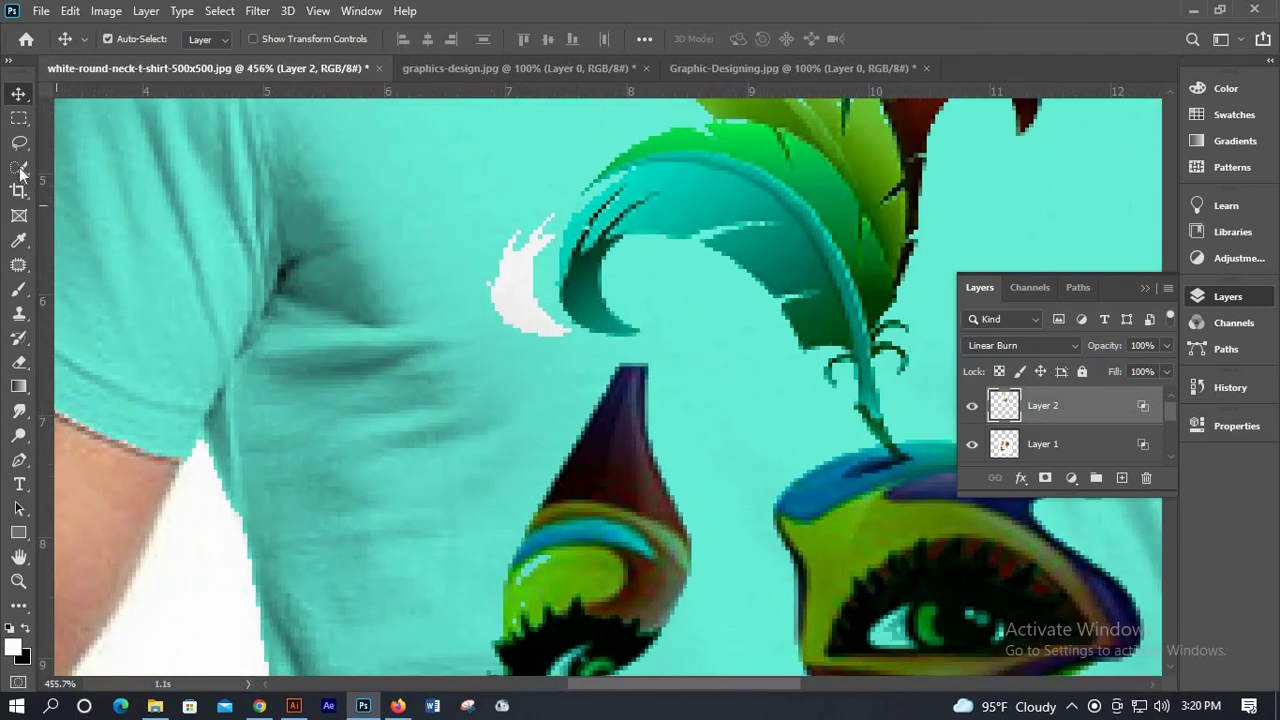
click(19, 168)
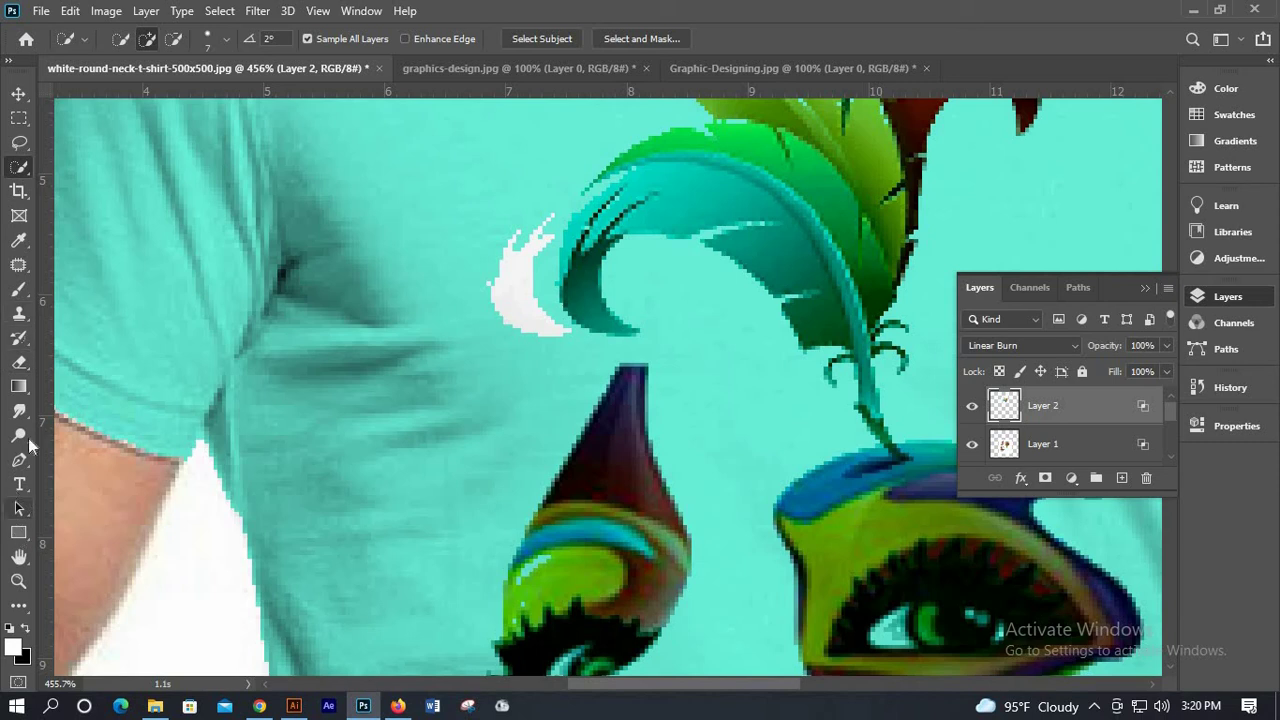
Sample the cyan shirt colour with the Eyedropper and add a new empty layer for brush touch-up.
click(19, 240)
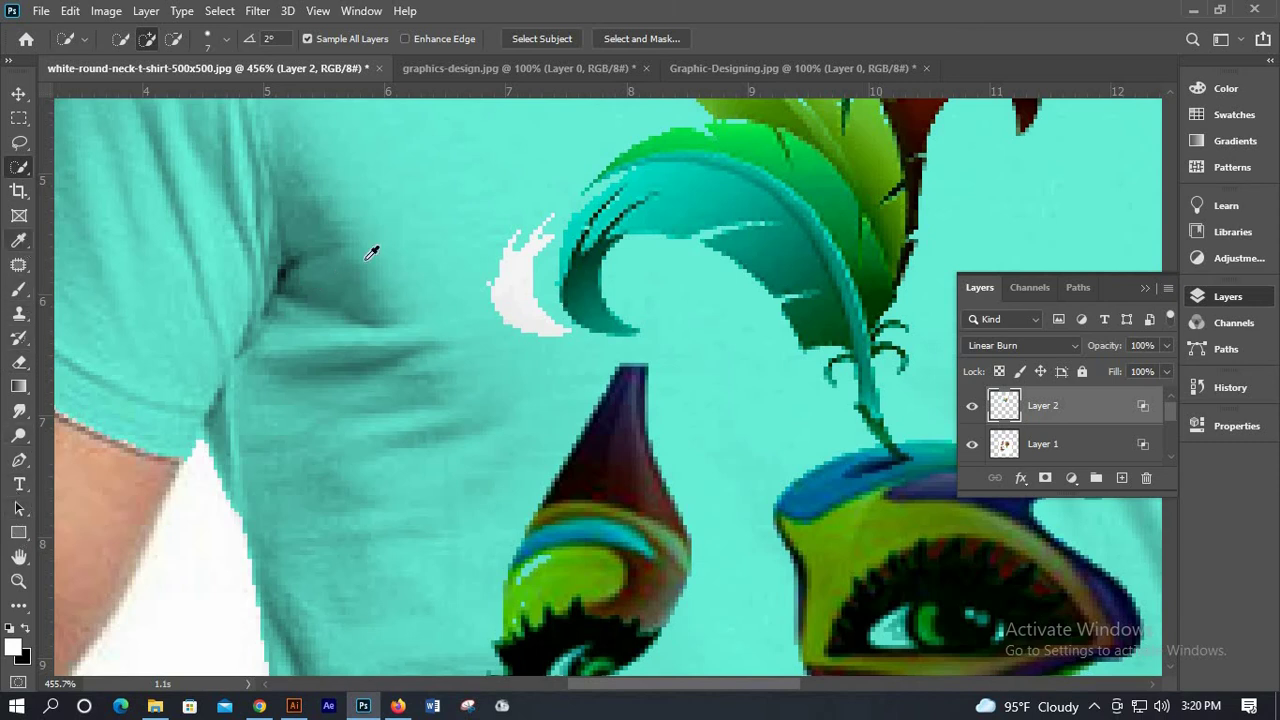
click(431, 243)
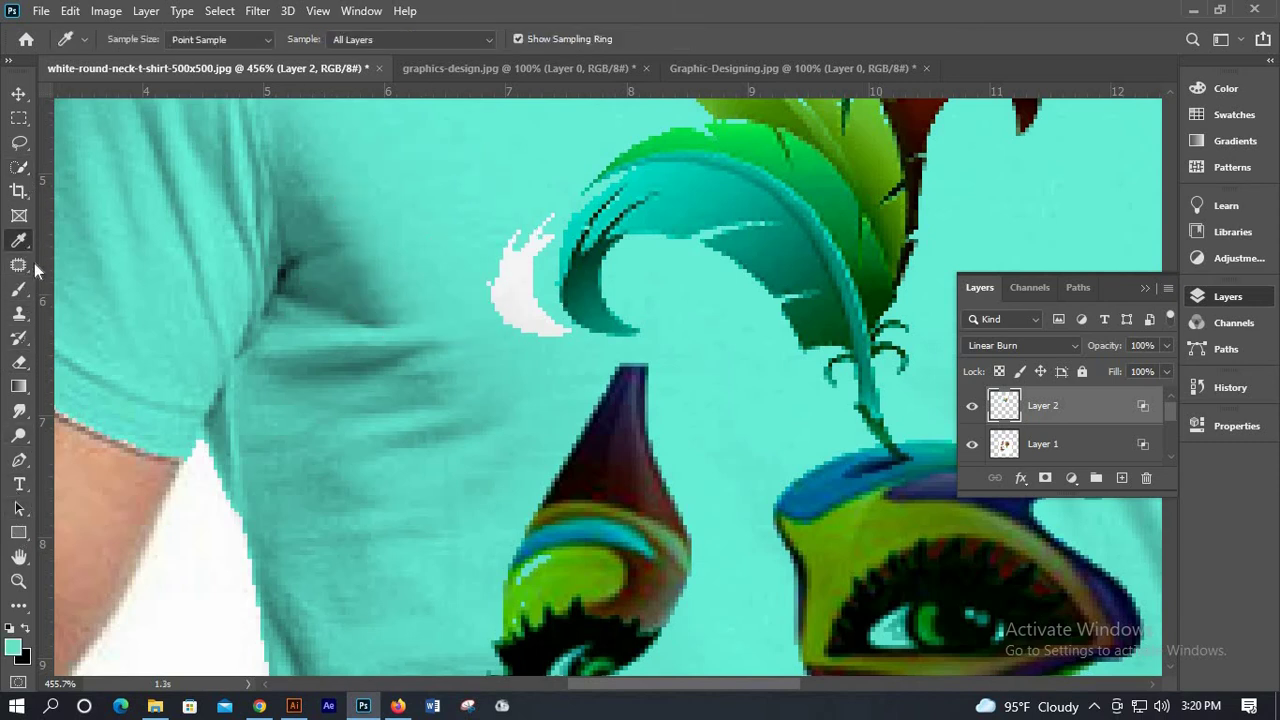
click(19, 289)
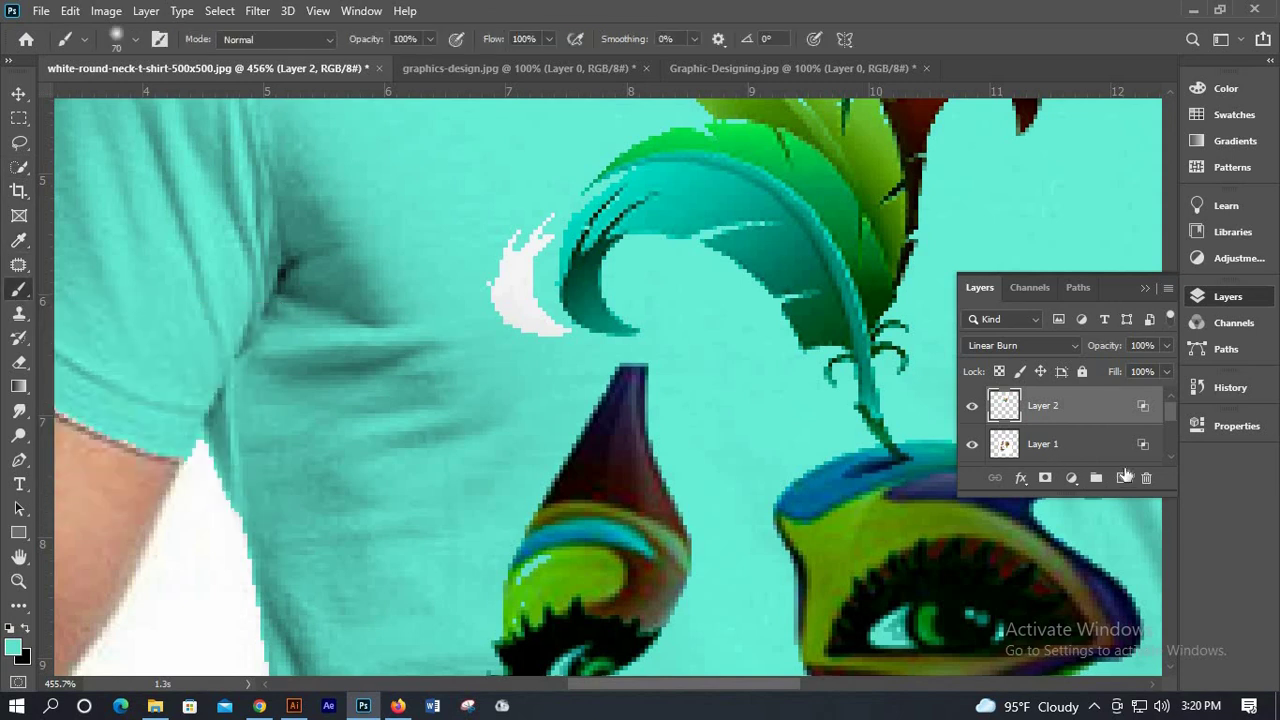
click(1121, 477)
Paint cyan over the white speck beside the feather with a size 15 brush.
key(bracketleft)
key(bracketleft)
drag(500, 214, 543, 340)
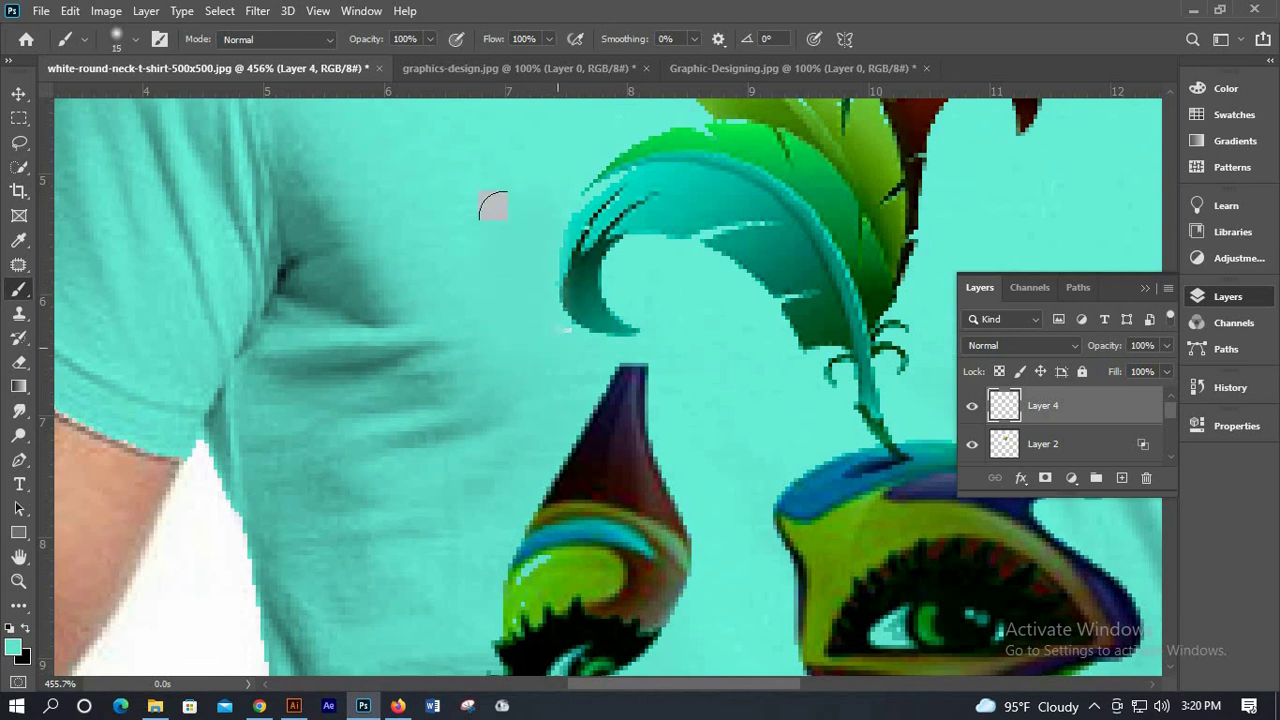
click(545, 328)
scroll(552, 270, down, 2)
scroll(552, 270, down, 2)
scroll(552, 270, down, 1)
scroll(552, 270, down, 1)
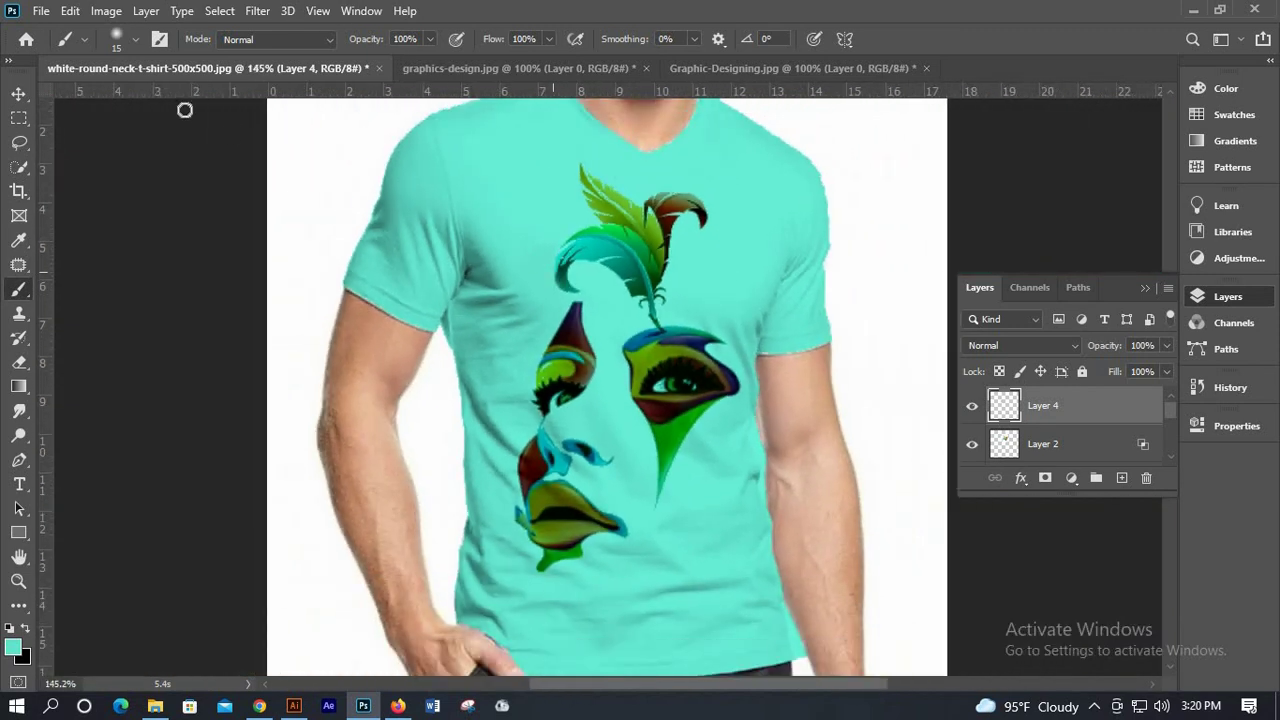
click(20, 94)
scroll(535, 233, down, 1)
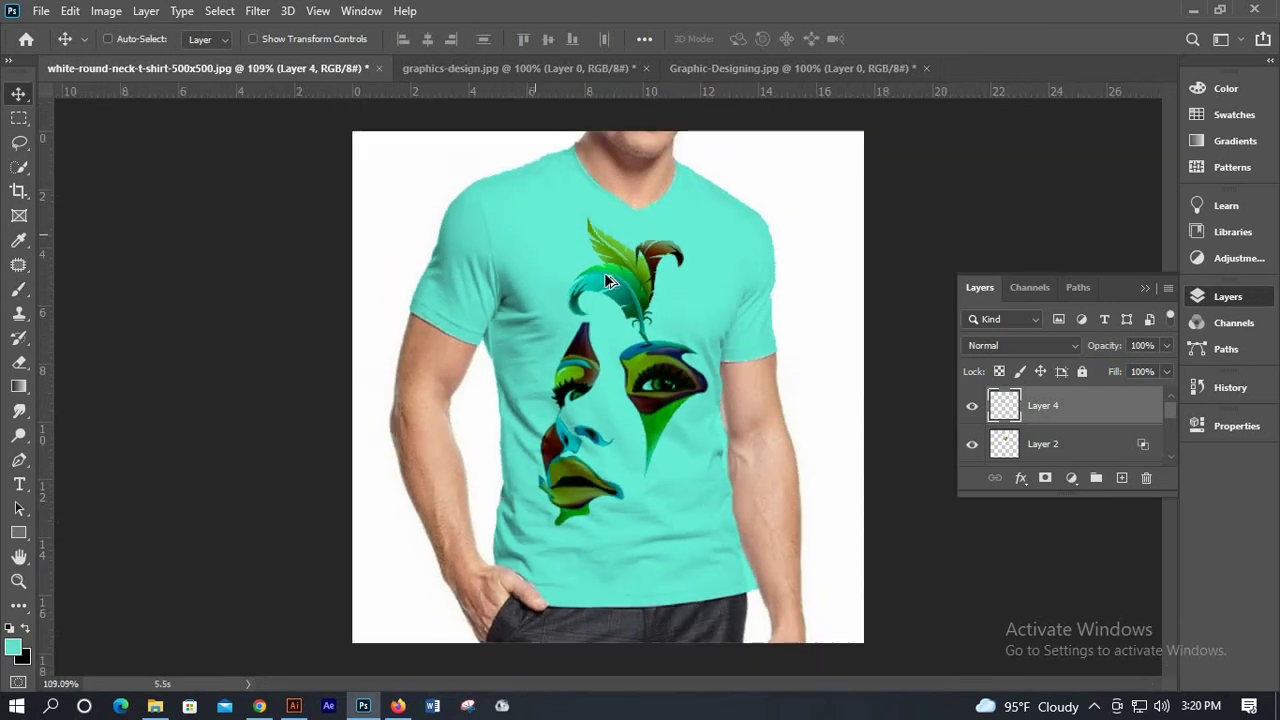
scroll(604, 272, down, 1)
scroll(604, 272, up, 1)
scroll(605, 273, up, 1)
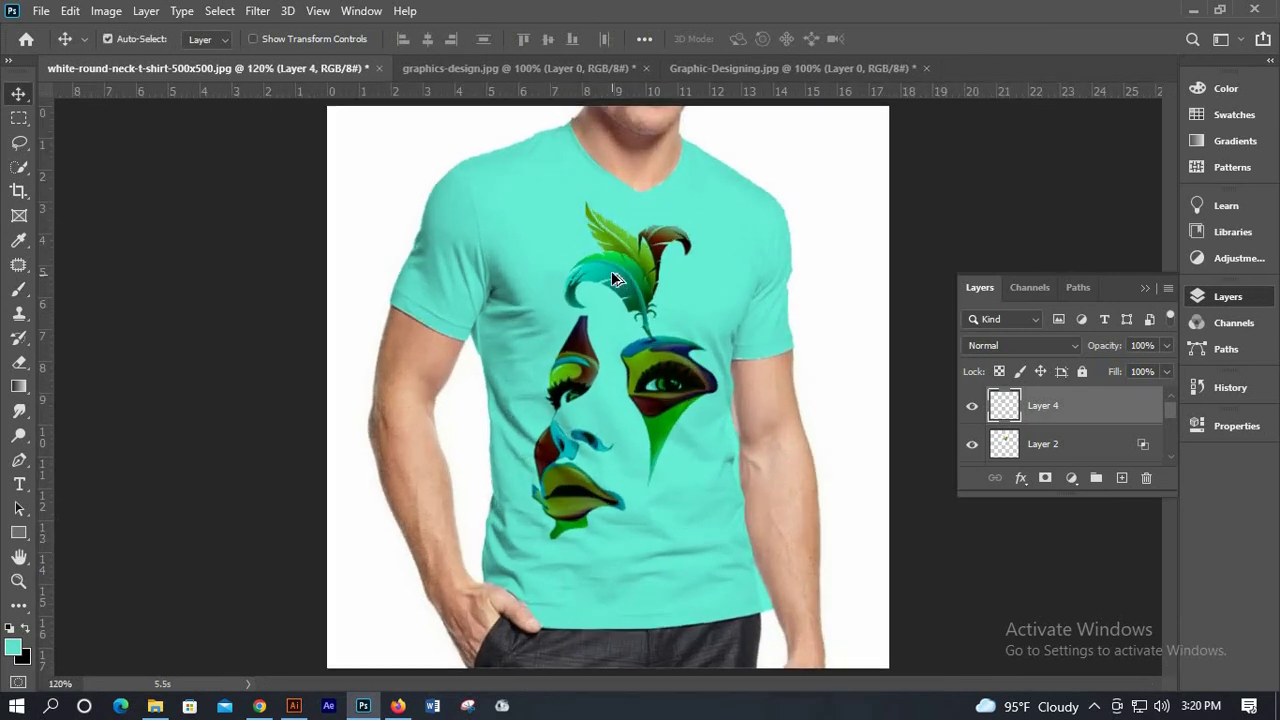
scroll(611, 273, up, 1)
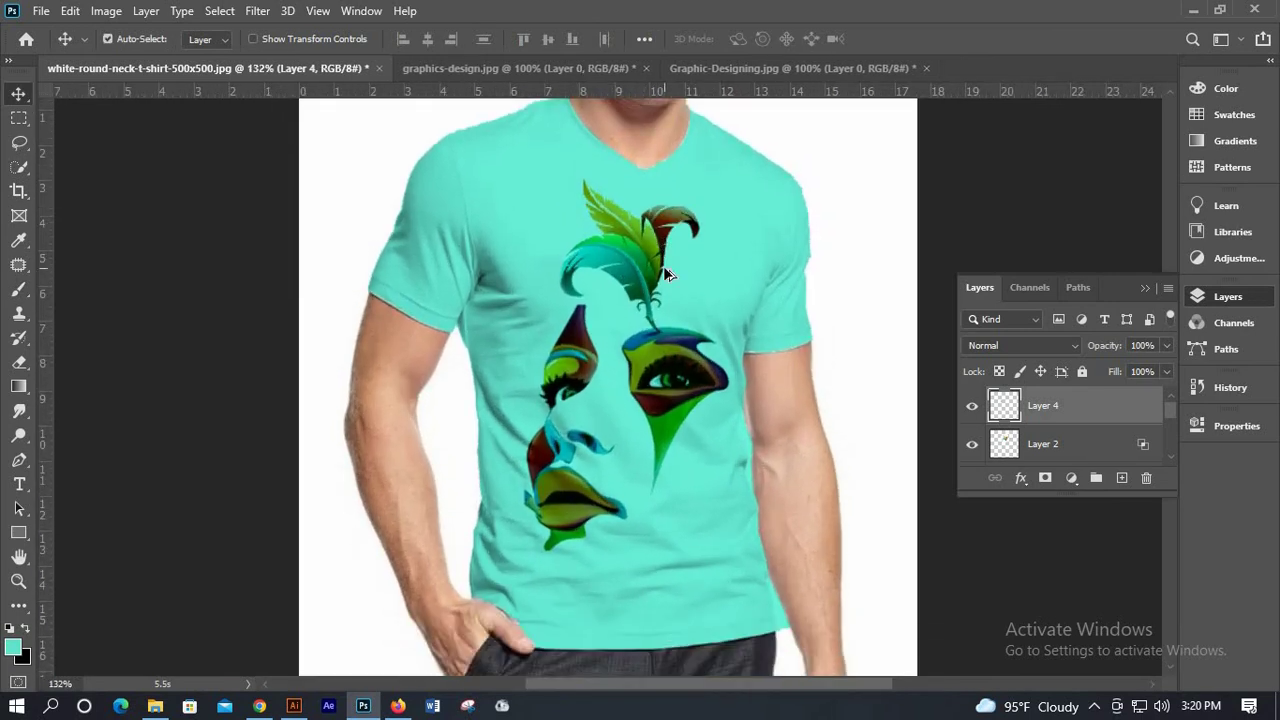
scroll(663, 266, down, 1)
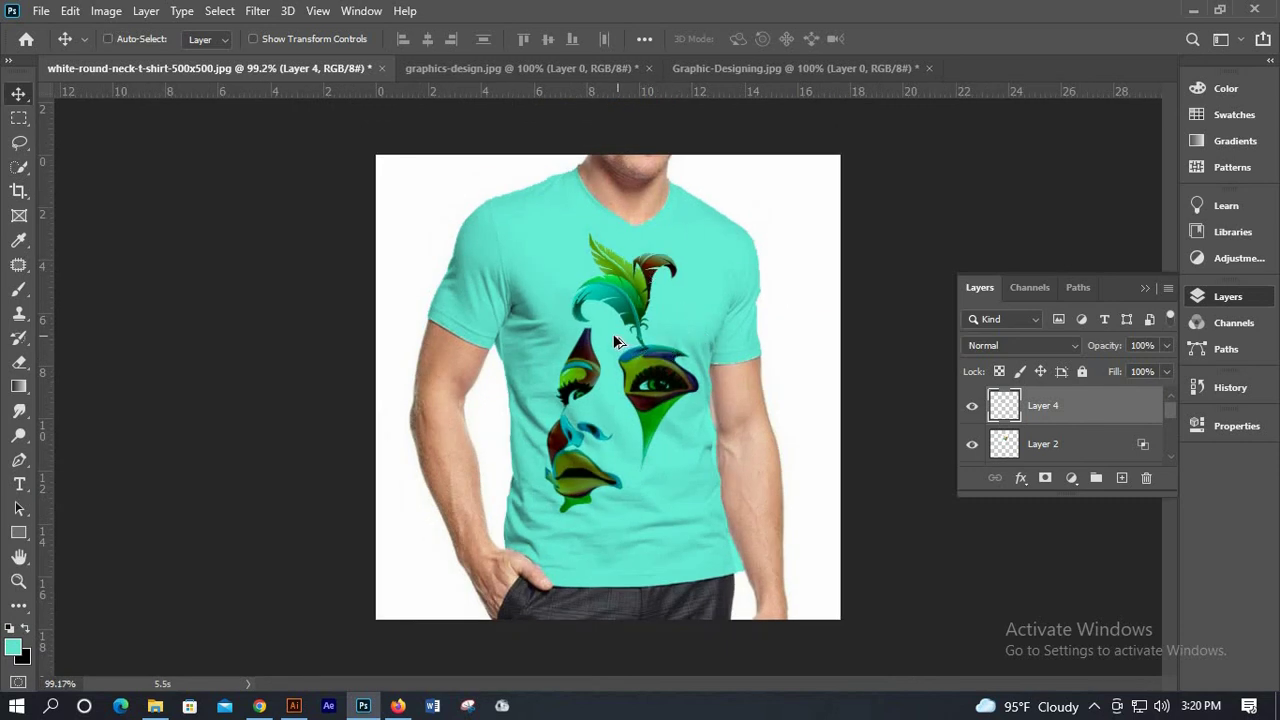
scroll(614, 338, down, 1)
scroll(612, 340, up, 1)
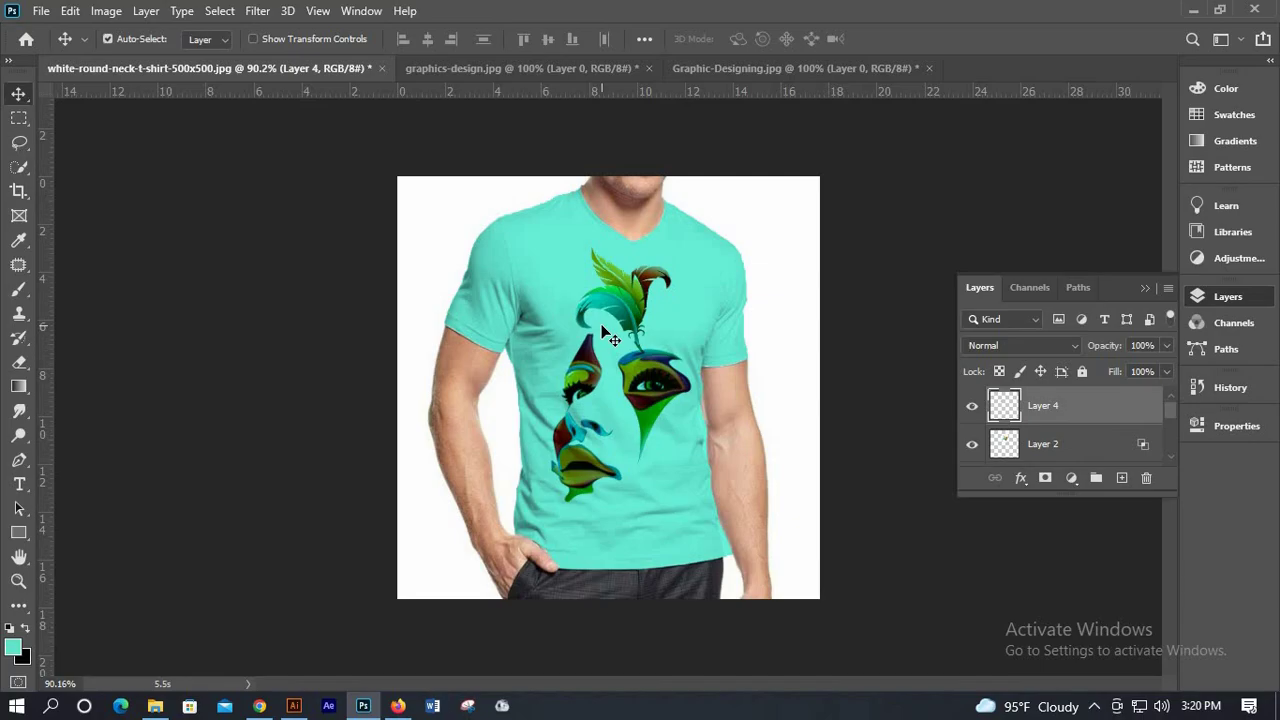